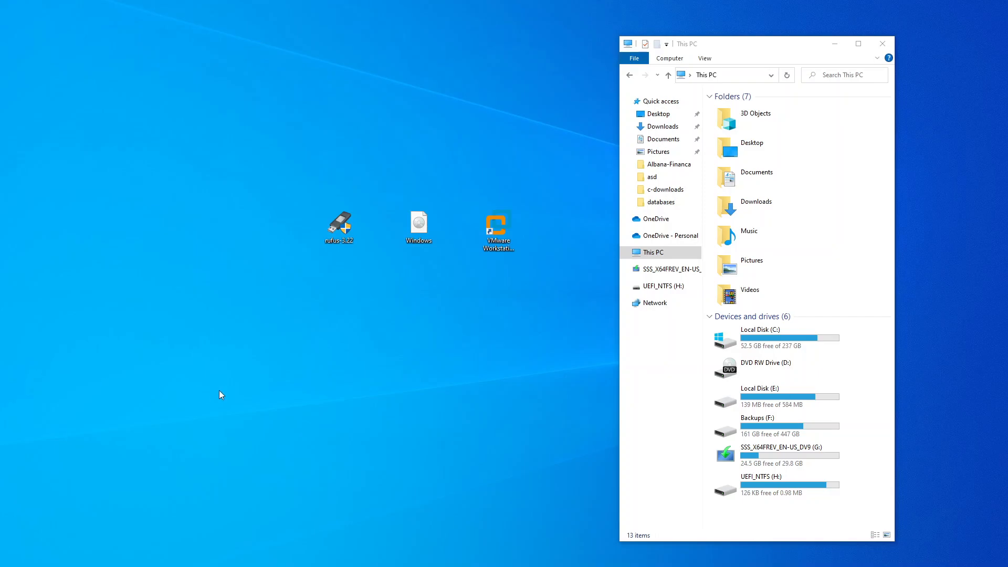
Drag the rufus-3.22 and Windows ISO desktop icons further left, well apart from the VMware Workstation shortcut.
{"action": "left_click_drag", "start_coordinate": [308, 173], "coordinate": [367, 265]}
{"action": "left_click_drag", "start_coordinate": [340, 231], "coordinate": [301, 264]}
{"action": "left_click_drag", "start_coordinate": [419, 234], "coordinate": [368, 244]}
{"action": "left_click_drag", "start_coordinate": [278, 179], "coordinate": [376, 257]}
{"action": "left_click", "coordinate": [368, 284]}
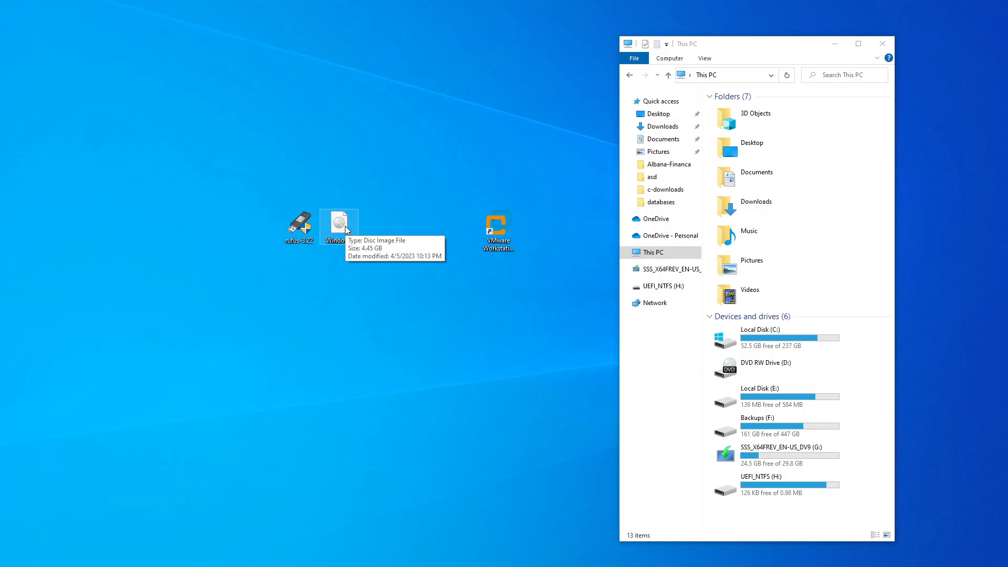
{"action": "left_click_drag", "start_coordinate": [263, 182], "coordinate": [372, 257]}
{"action": "left_click", "coordinate": [376, 299]}
{"action": "left_click_drag", "start_coordinate": [297, 239], "coordinate": [256, 240]}
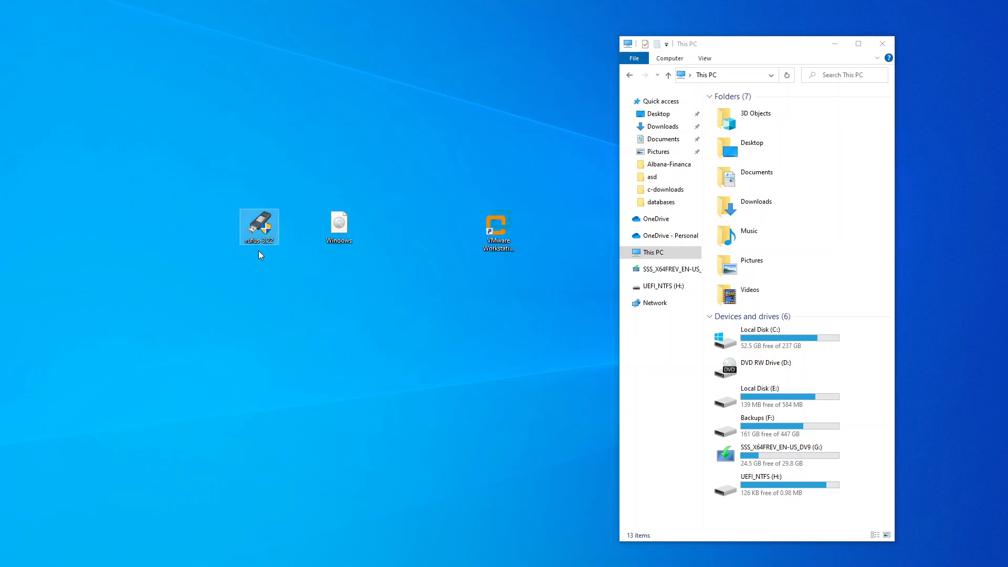
{"action": "left_click_drag", "start_coordinate": [473, 173], "coordinate": [536, 276]}
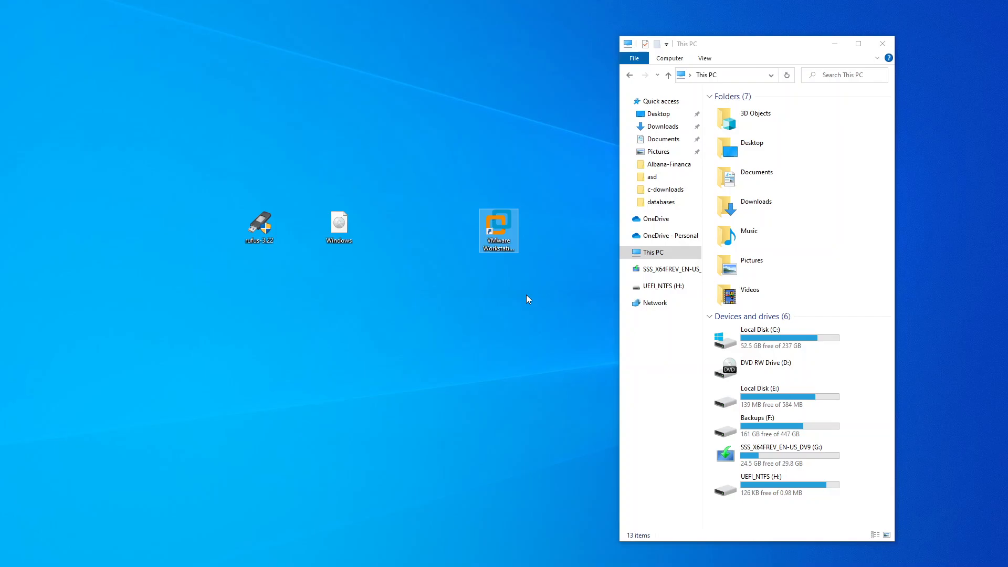
Launch Rufus and load Windows.iso from the Desktop as the boot image.
{"action": "double_click", "coordinate": [259, 223]}
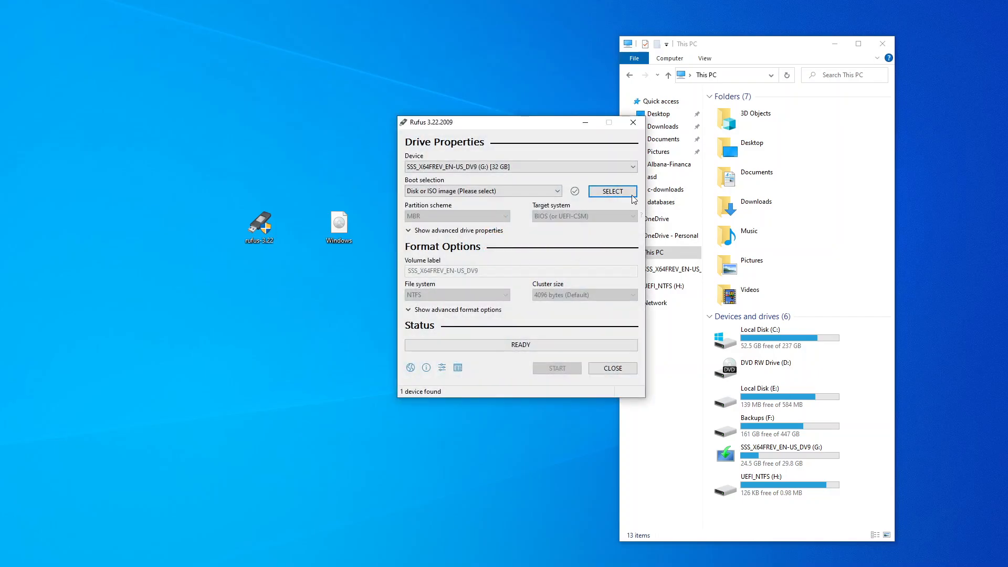
{"action": "left_click", "coordinate": [630, 194]}
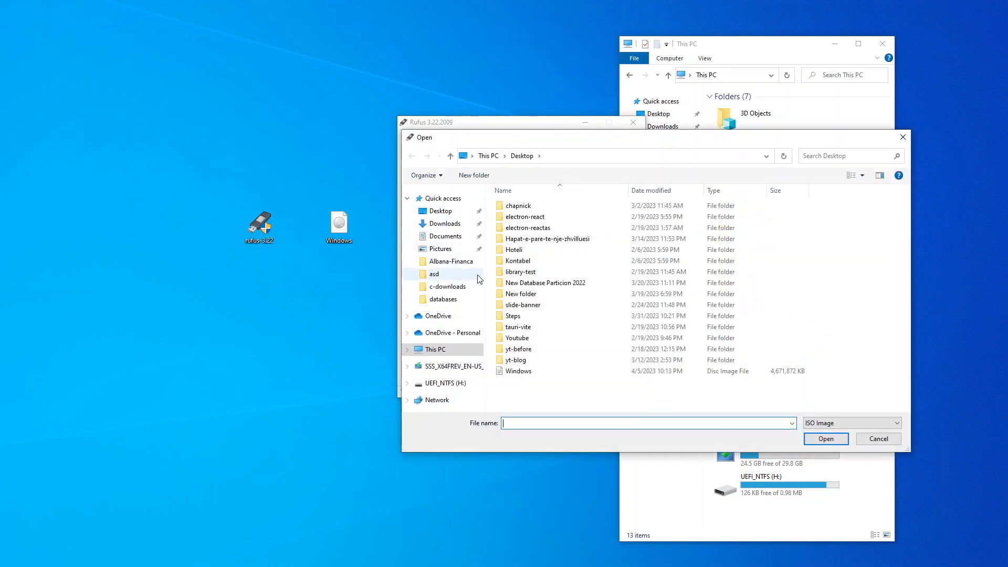
{"action": "left_click", "coordinate": [531, 371]}
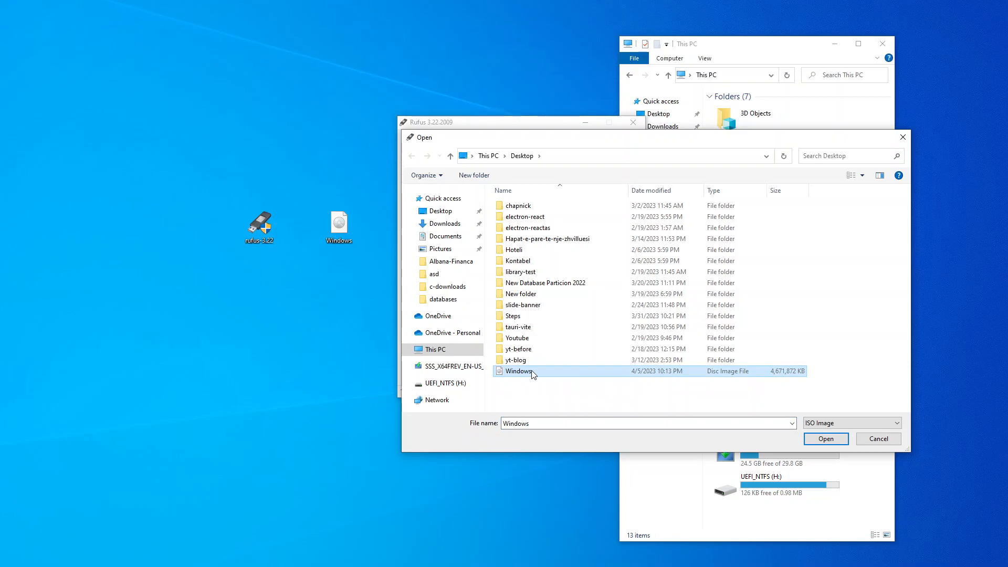
{"action": "double_click", "coordinate": [533, 374]}
Keep the 32 GB G: drive as the target device and open the partition scheme choices.
{"action": "left_click", "coordinate": [509, 167]}
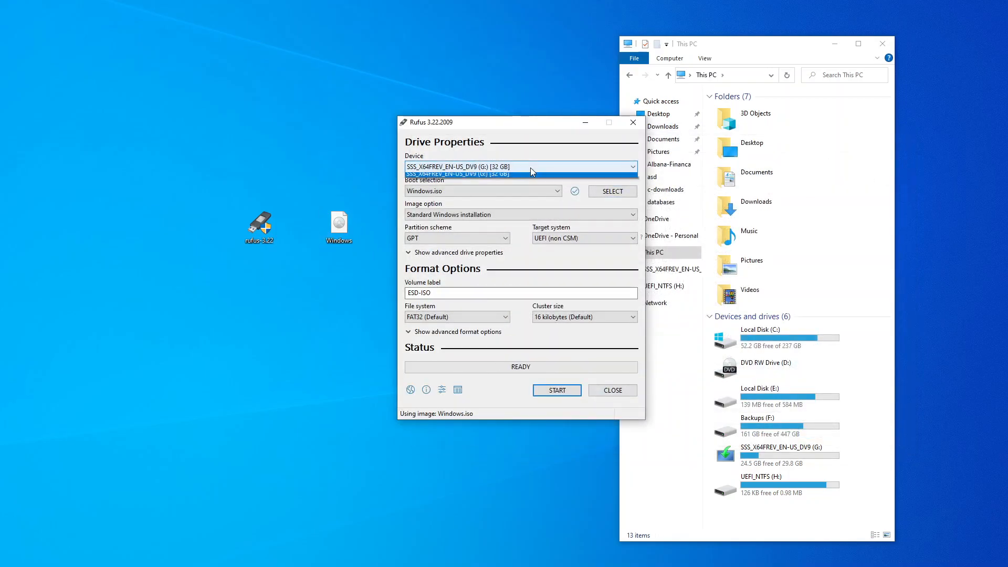
{"action": "left_click", "coordinate": [494, 177]}
{"action": "left_click", "coordinate": [460, 168]}
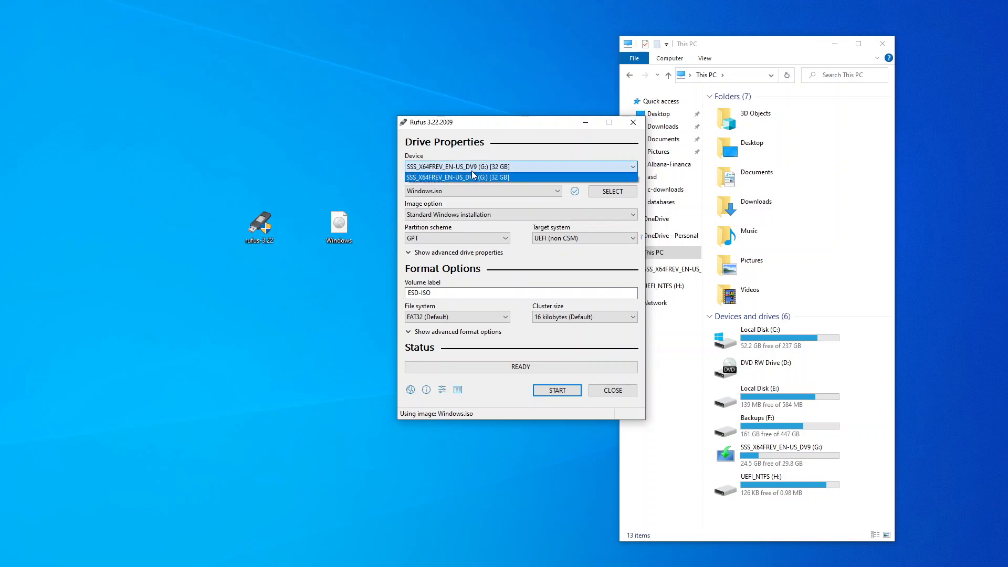
{"action": "left_click", "coordinate": [472, 179]}
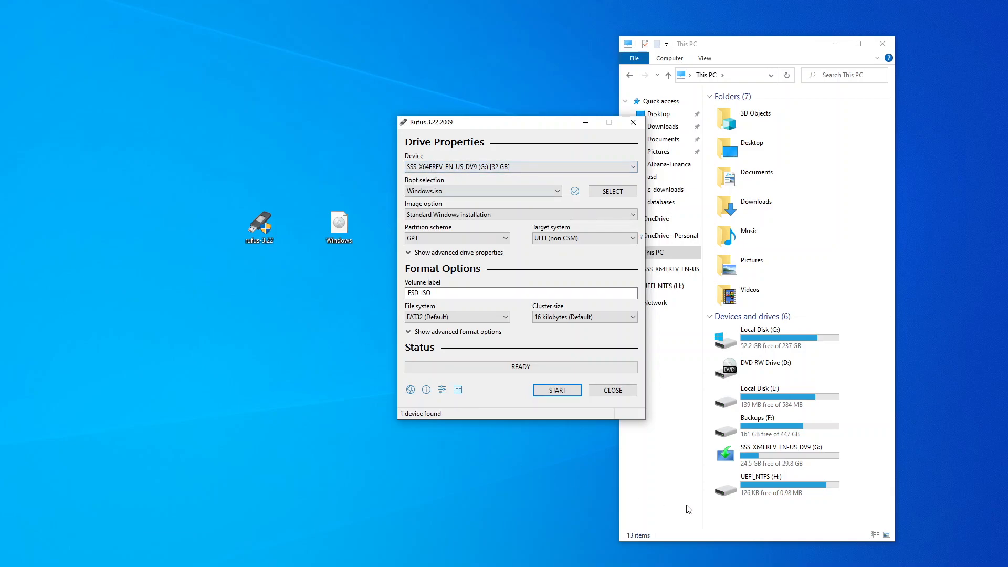
{"action": "left_click", "coordinate": [802, 452]}
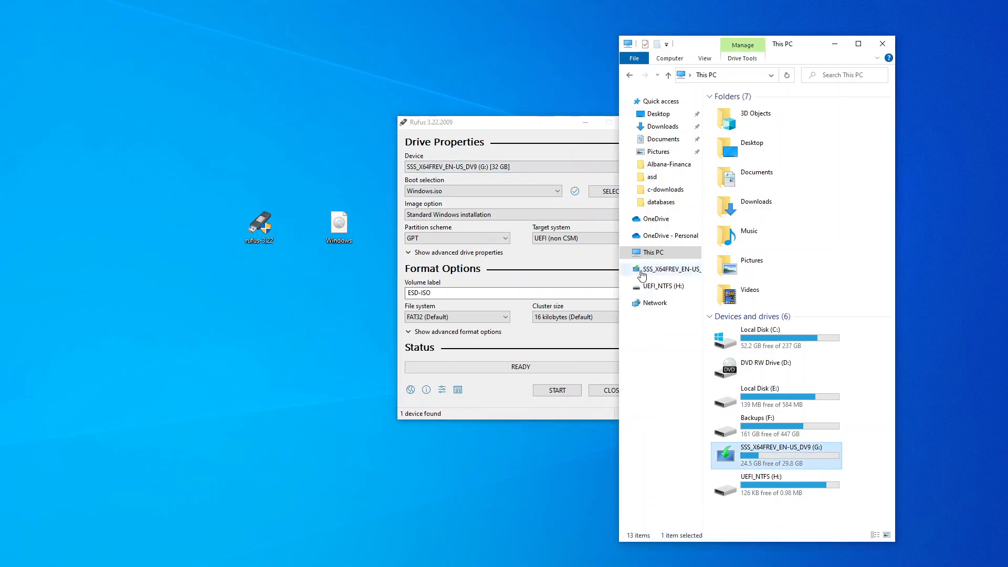
{"action": "left_click_drag", "start_coordinate": [505, 123], "coordinate": [414, 113]}
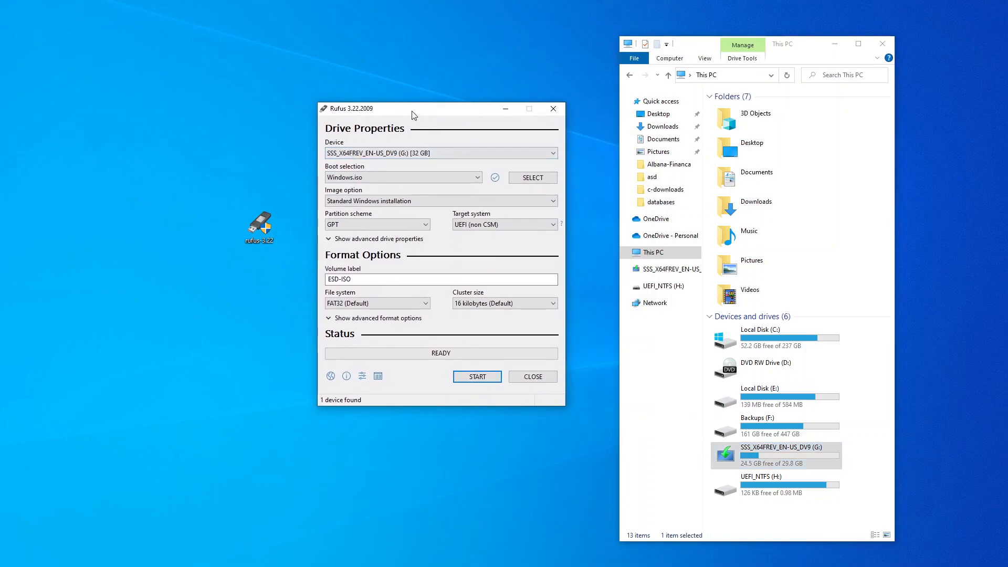
{"action": "left_click", "coordinate": [425, 225]}
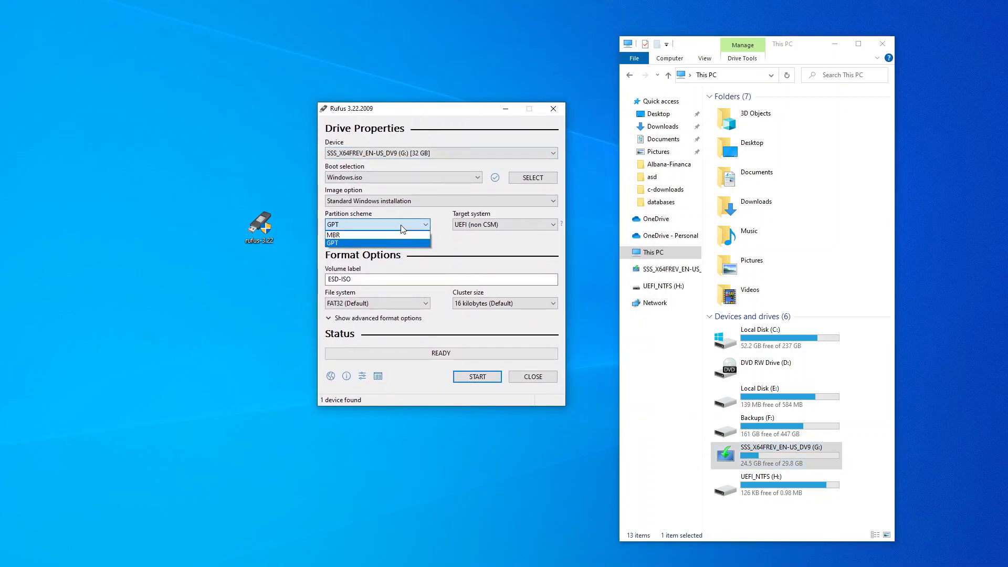
{"action": "left_click", "coordinate": [346, 235]}
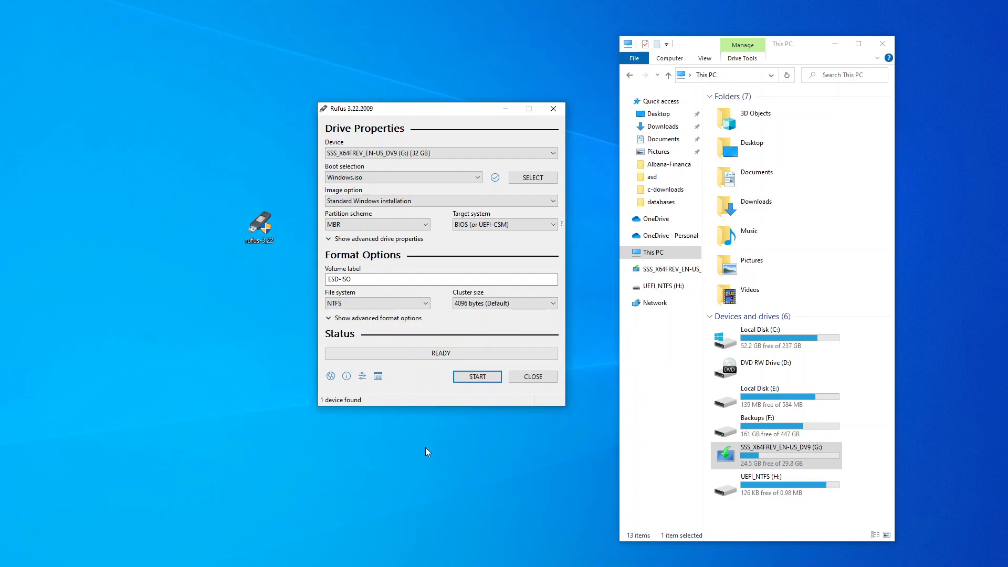
Close Rufus once it shows MBR, BIOS target, NTFS and READY.
{"action": "left_click", "coordinate": [532, 377]}
Launch VMware Workstation and start a new virtual machine with the Typical configuration.
{"action": "left_click", "coordinate": [509, 239]}
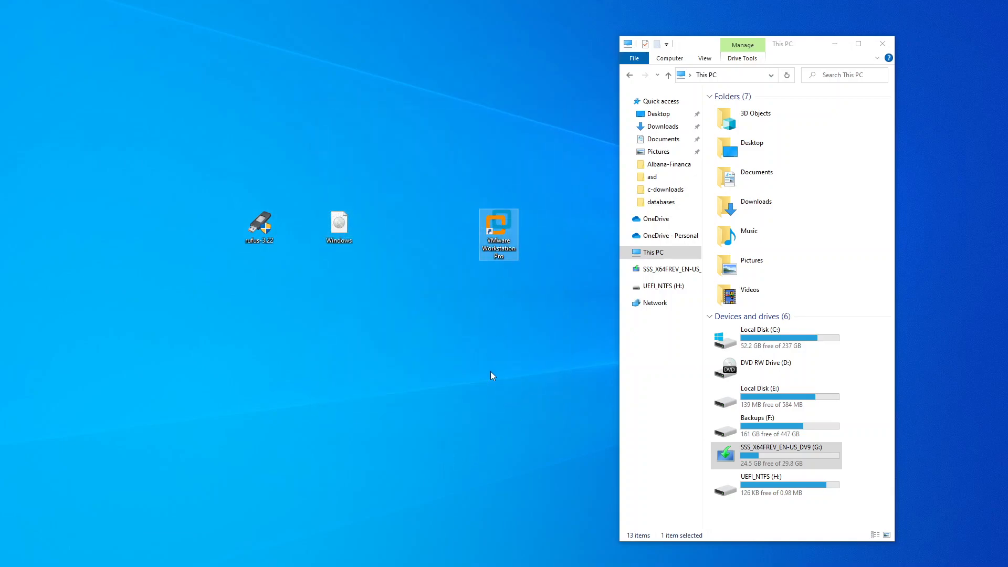
{"action": "left_click_drag", "start_coordinate": [618, 319], "coordinate": [688, 321]}
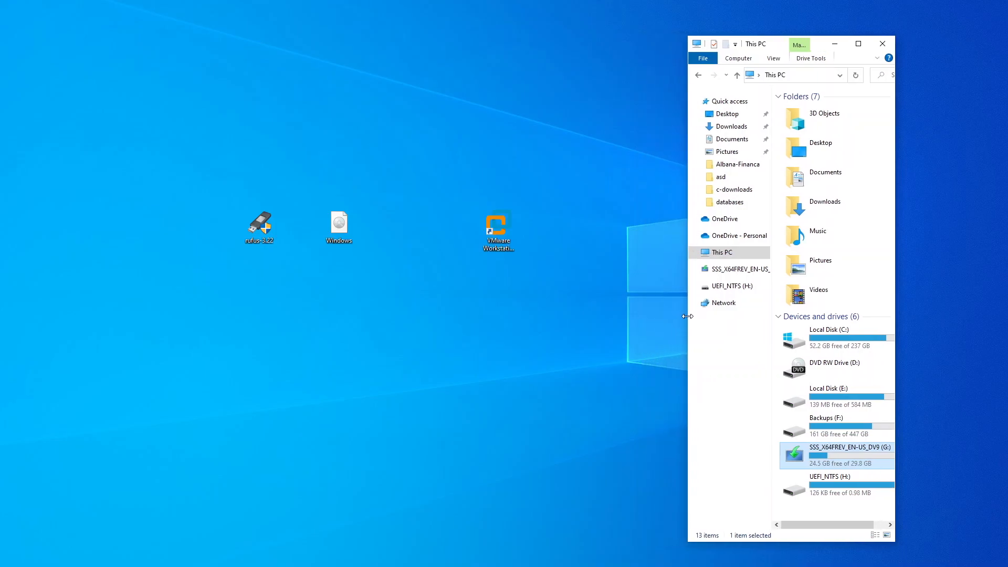
{"action": "double_click", "coordinate": [494, 237]}
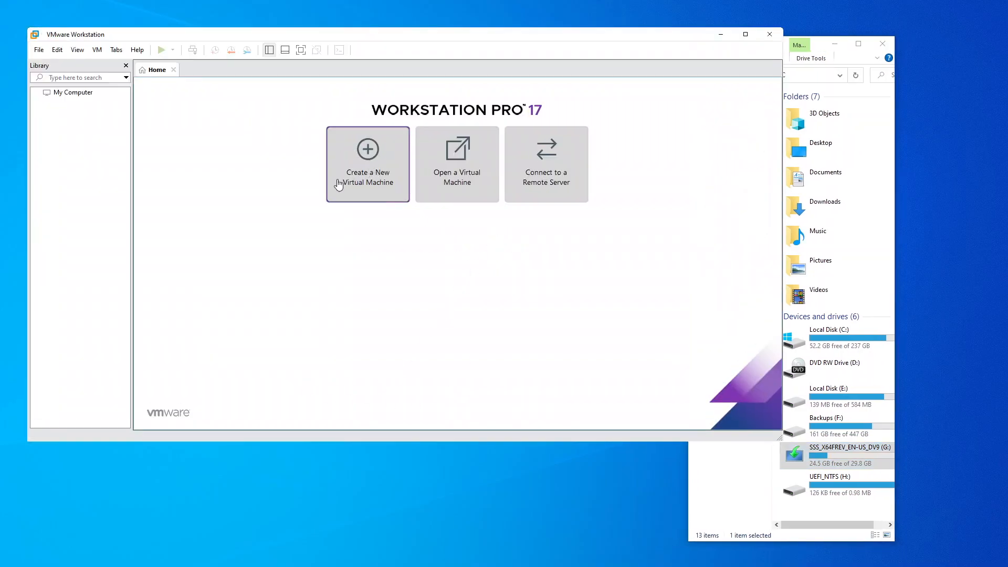
{"action": "left_click", "coordinate": [370, 165]}
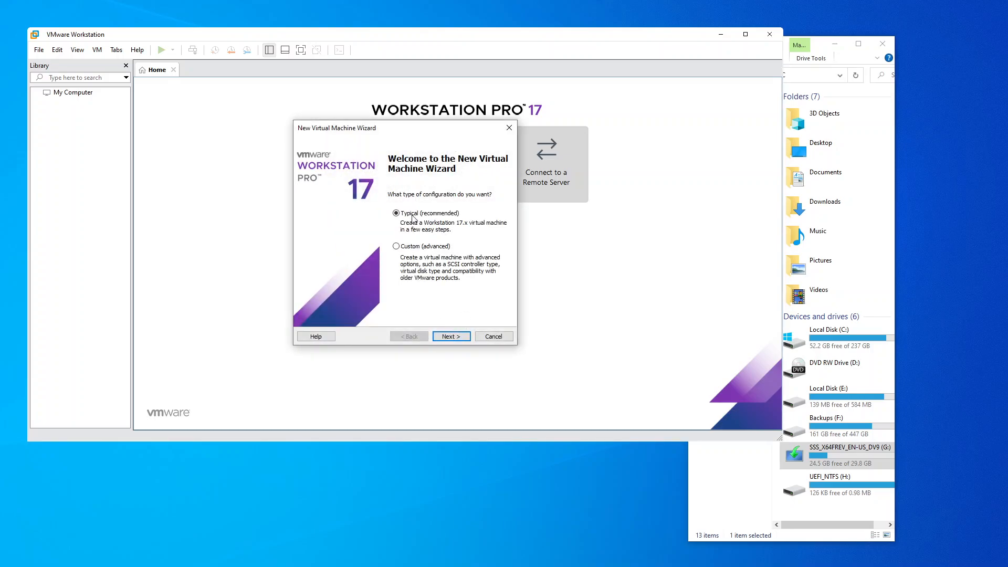
{"action": "left_click", "coordinate": [451, 339]}
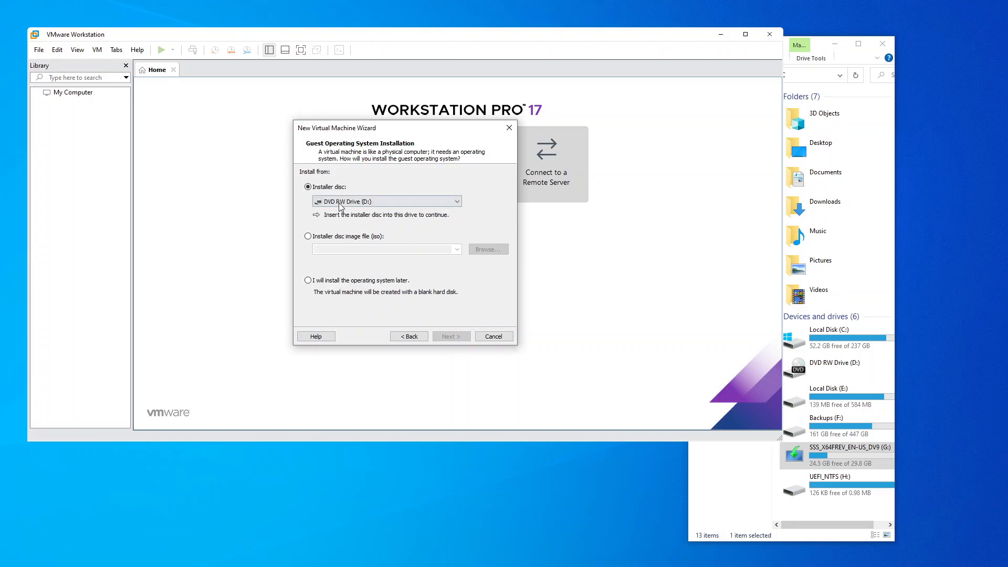
Use Desktop\Windows.iso as the installer disc image, detected as Windows 10 x64.
{"action": "left_click", "coordinate": [350, 237]}
{"action": "left_click", "coordinate": [480, 250]}
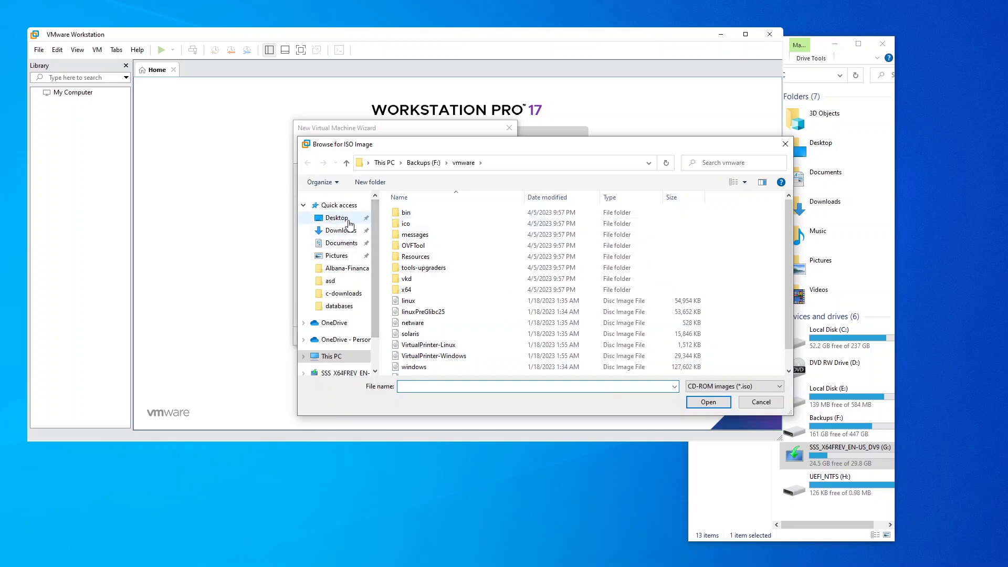
{"action": "left_click", "coordinate": [346, 221]}
{"action": "scroll", "coordinate": [440, 362], "scroll_direction": "down", "scroll_amount": 1}
{"action": "double_click", "coordinate": [441, 370]}
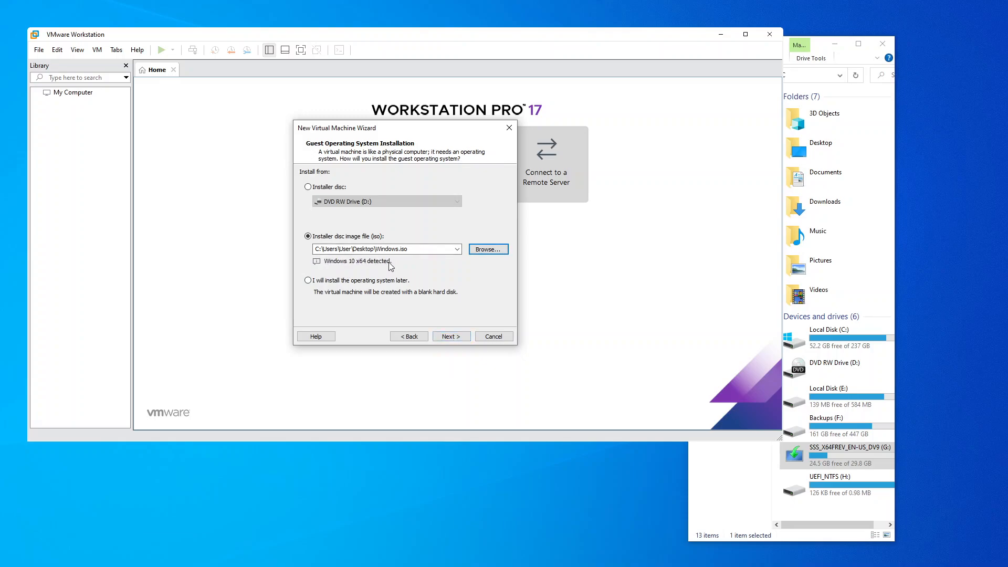
{"action": "left_click", "coordinate": [451, 336]}
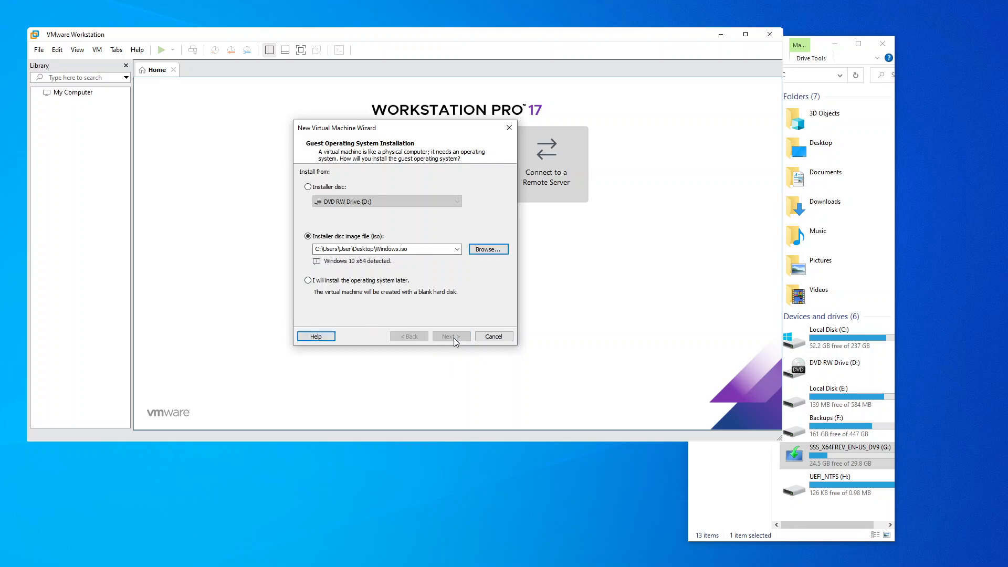
Create a new folder named Win-10 on the Backups (F:) drive for the virtual machine.
{"action": "left_click_drag", "start_coordinate": [387, 187], "coordinate": [330, 184]}
{"action": "left_click_drag", "start_coordinate": [304, 215], "coordinate": [343, 216]}
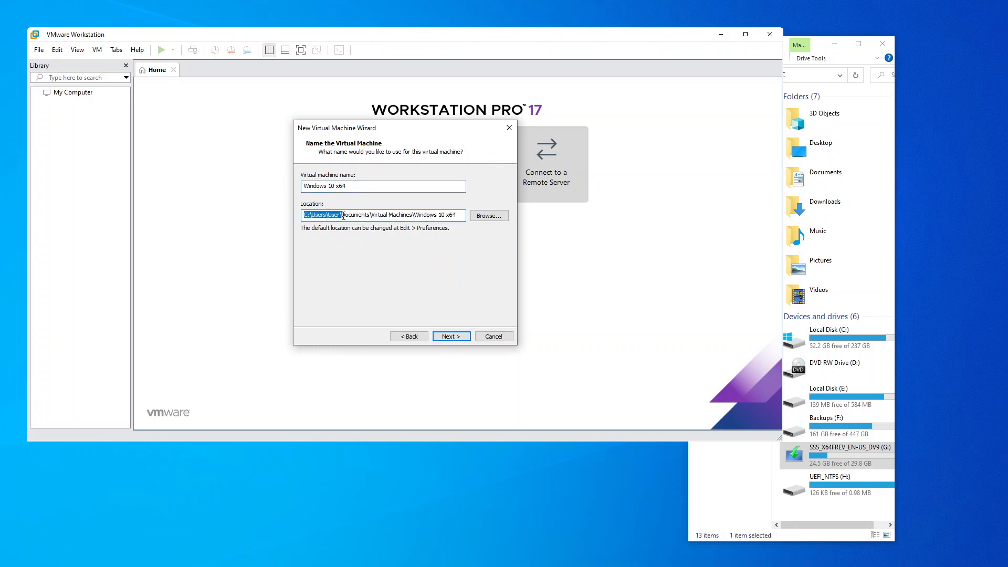
{"action": "left_click", "coordinate": [489, 216]}
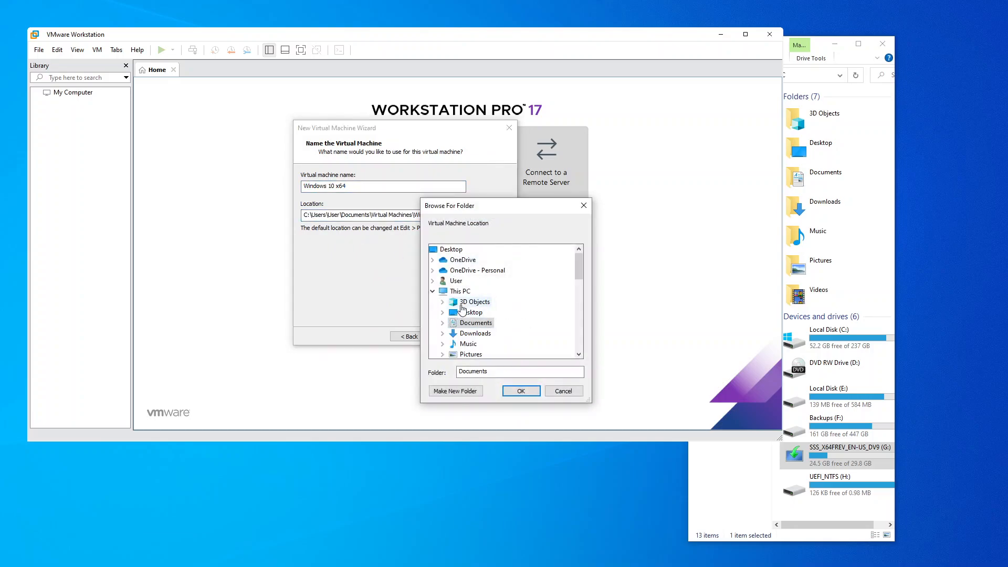
{"action": "left_click", "coordinate": [460, 291]}
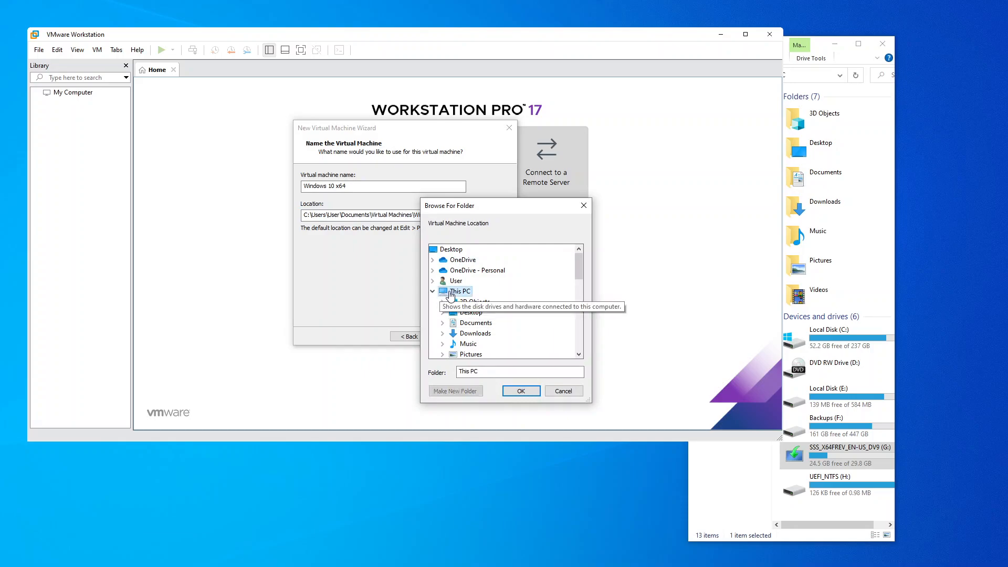
{"action": "scroll", "coordinate": [500, 308], "scroll_direction": "down", "scroll_amount": 1}
{"action": "scroll", "coordinate": [501, 309], "scroll_direction": "down", "scroll_amount": 1}
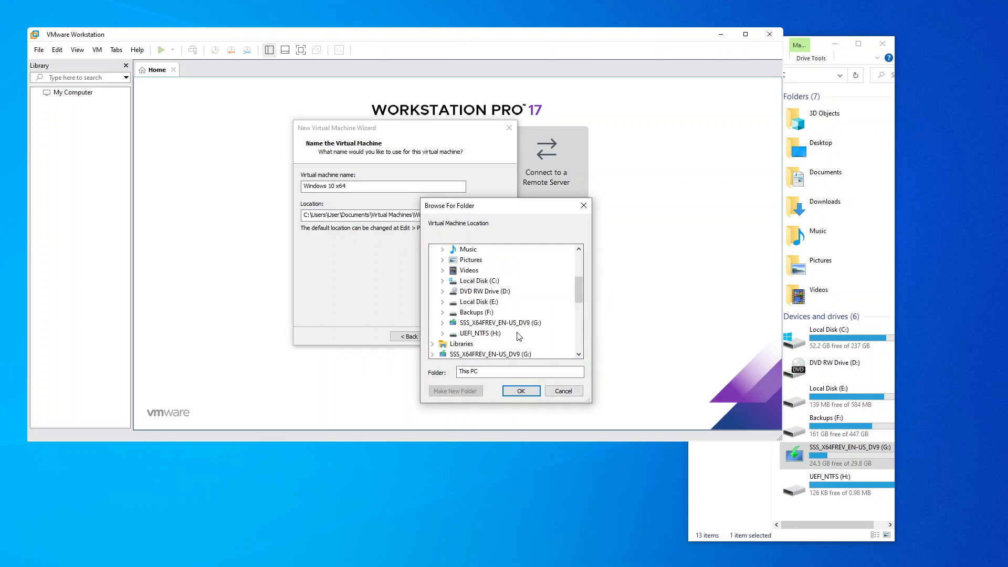
{"action": "left_click", "coordinate": [483, 314]}
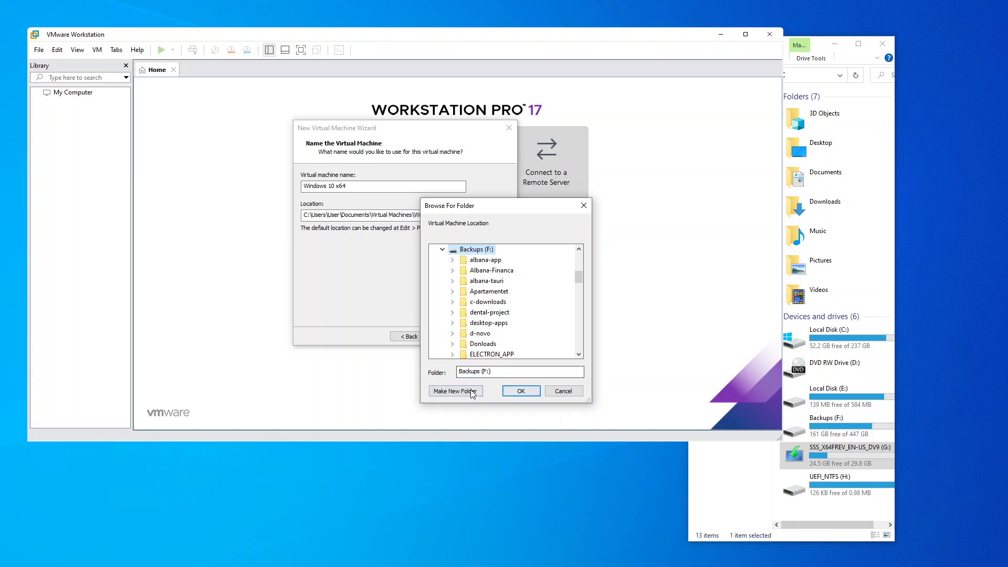
{"action": "left_click", "coordinate": [455, 391]}
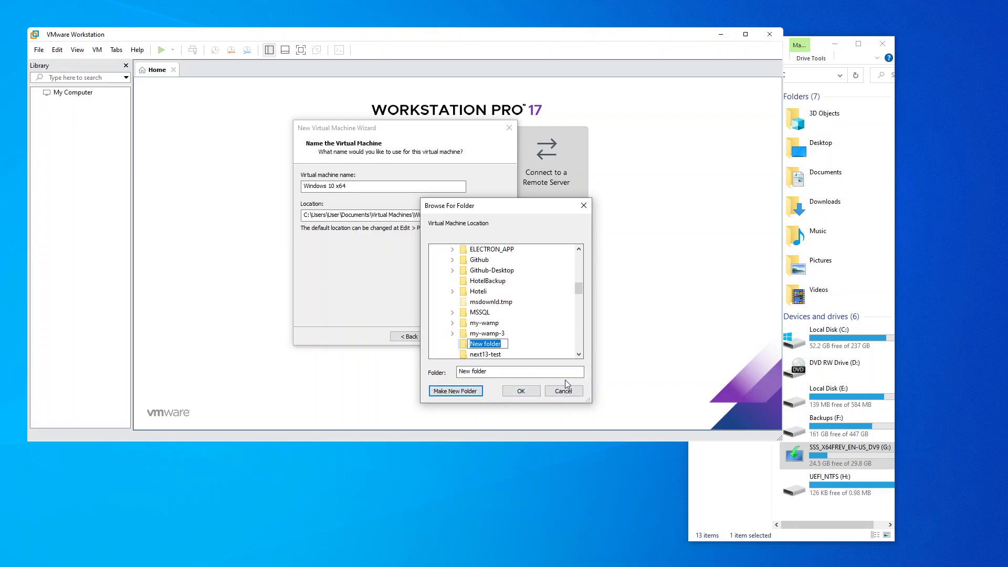
{"action": "type", "text": "Win-10"}
{"action": "key", "text": "Return"}
{"action": "left_click", "coordinate": [521, 391]}
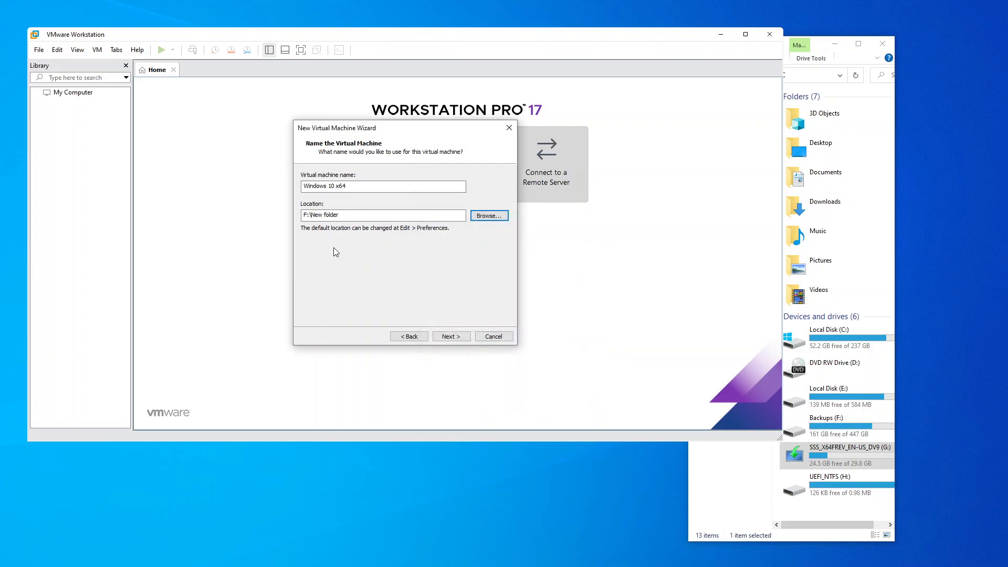
Select F:\Win-10 as the virtual machine location and continue to disk capacity.
{"action": "left_click", "coordinate": [488, 216]}
{"action": "double_click", "coordinate": [475, 344]}
{"action": "scroll", "coordinate": [513, 286], "scroll_direction": "down", "scroll_amount": 3}
{"action": "scroll", "coordinate": [520, 315], "scroll_direction": "down", "scroll_amount": 2}
{"action": "scroll", "coordinate": [523, 334], "scroll_direction": "down", "scroll_amount": 10}
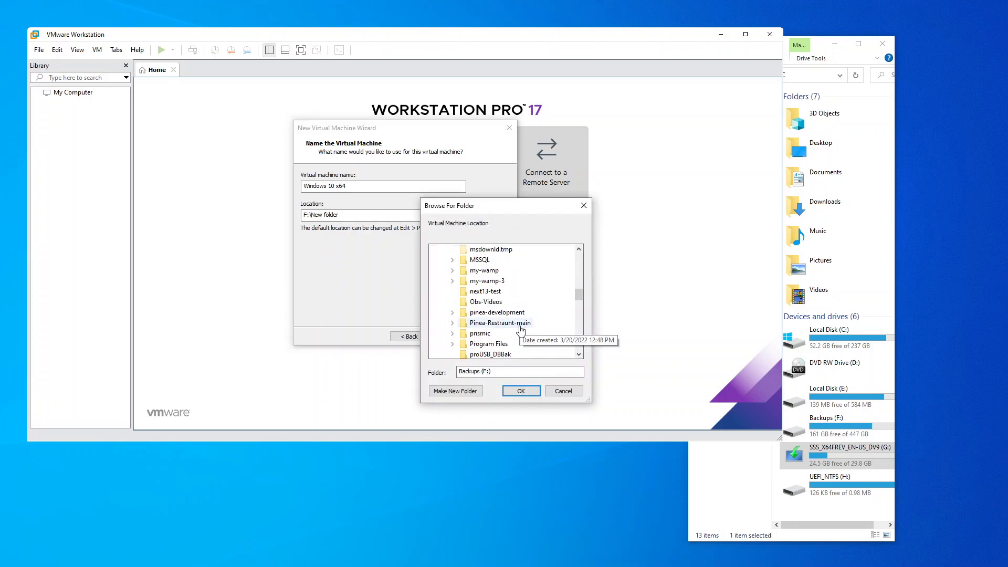
{"action": "left_click", "coordinate": [484, 312]}
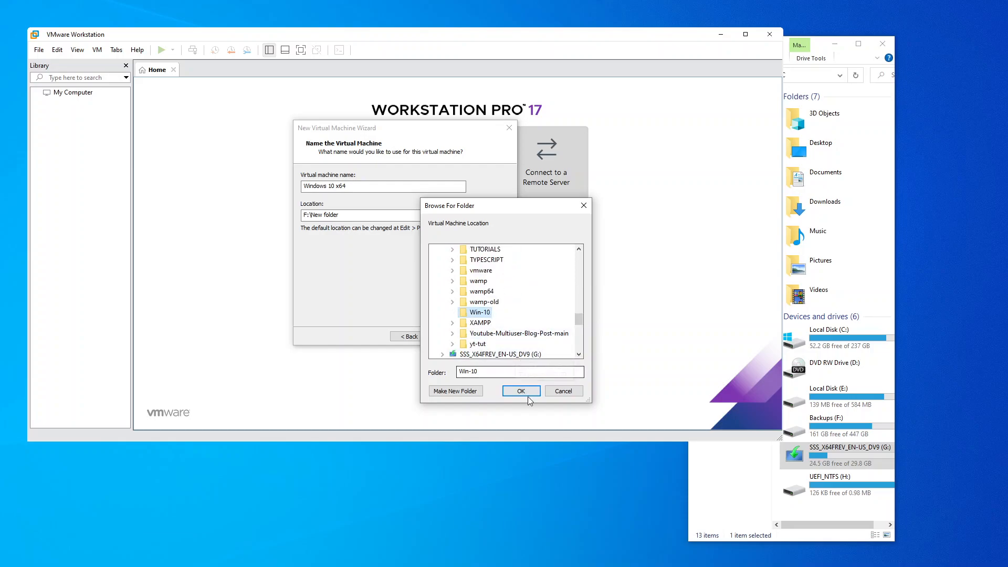
{"action": "left_click", "coordinate": [521, 392]}
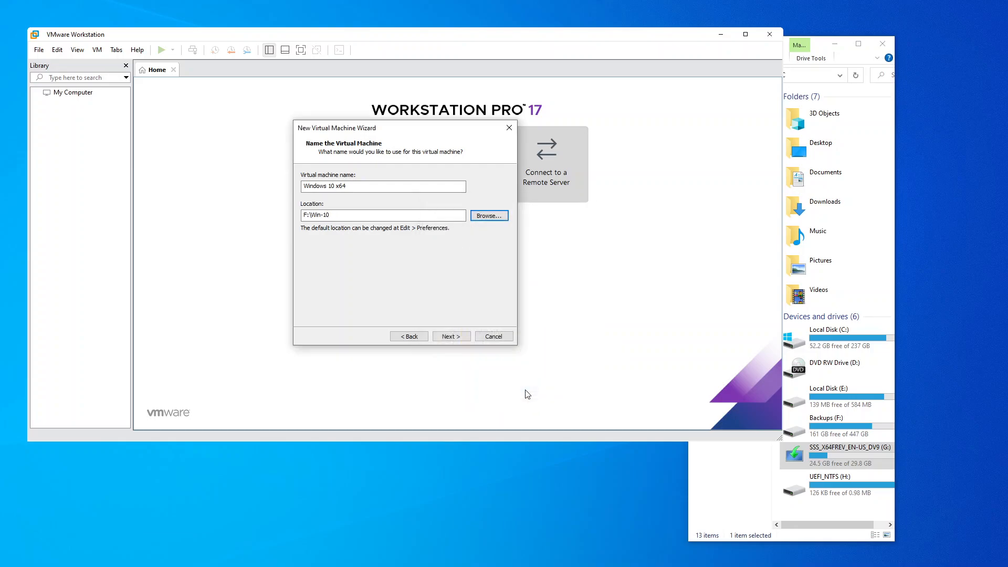
{"action": "left_click", "coordinate": [450, 337]}
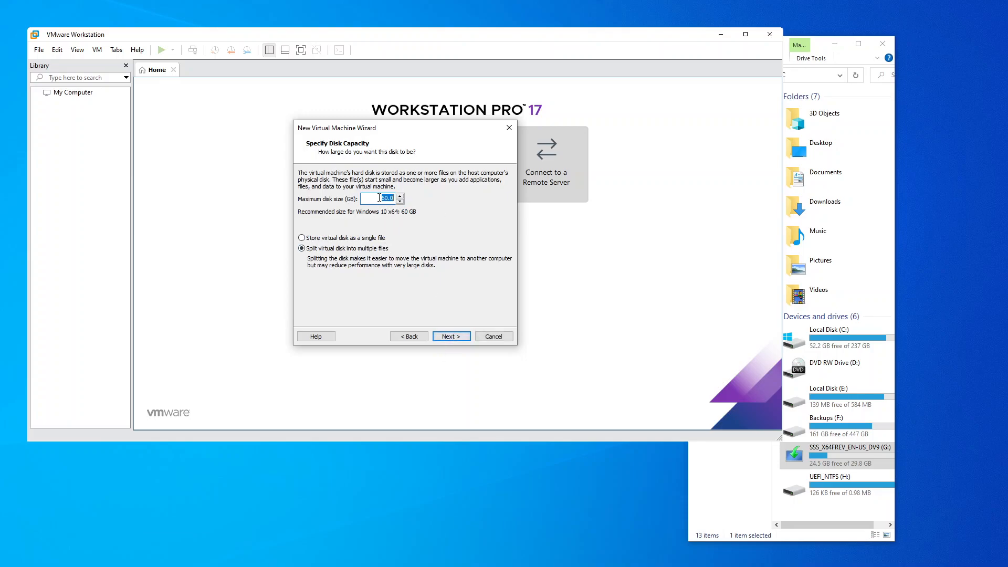
Keep the 60.0 GB maximum disk size and continue to the summary page.
{"action": "left_click_drag", "start_coordinate": [380, 198], "coordinate": [401, 195]}
{"action": "left_click", "coordinate": [451, 337]}
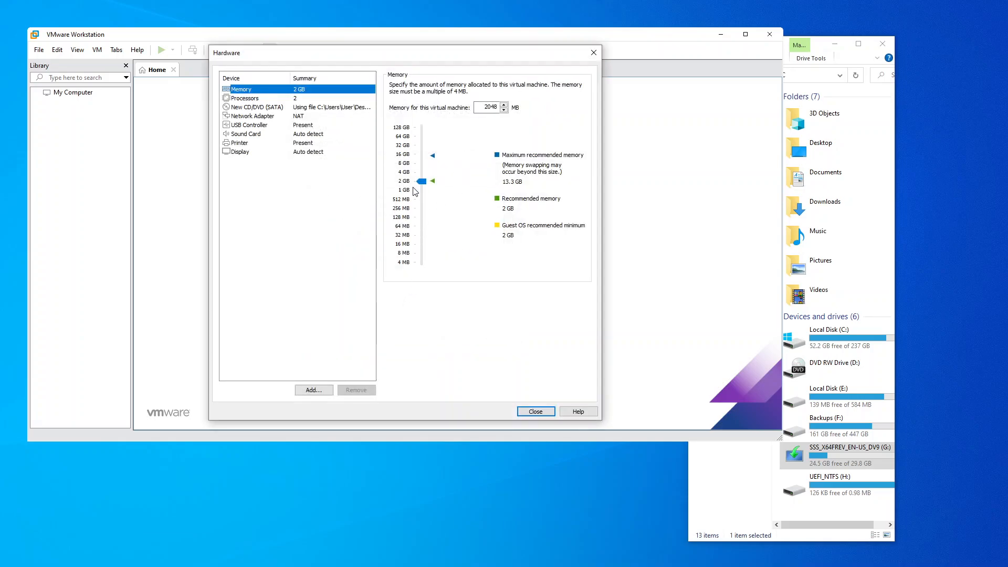
Set memory to 4096 MB and try 4 cores per processor, dismissing the too-many-cores error.
{"action": "left_click_drag", "start_coordinate": [422, 184], "coordinate": [423, 177]}
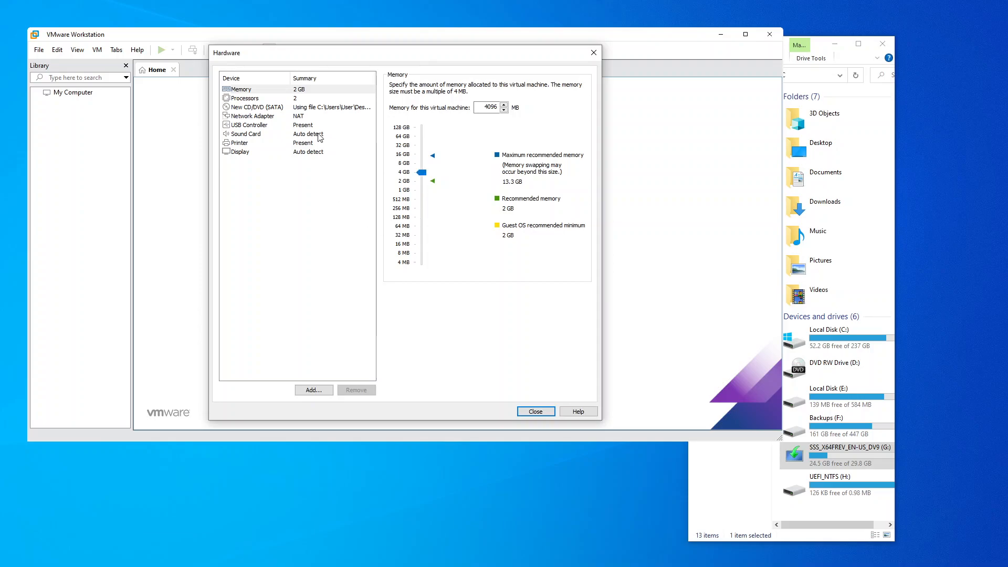
{"action": "left_click", "coordinate": [271, 99]}
{"action": "left_click", "coordinate": [511, 99]}
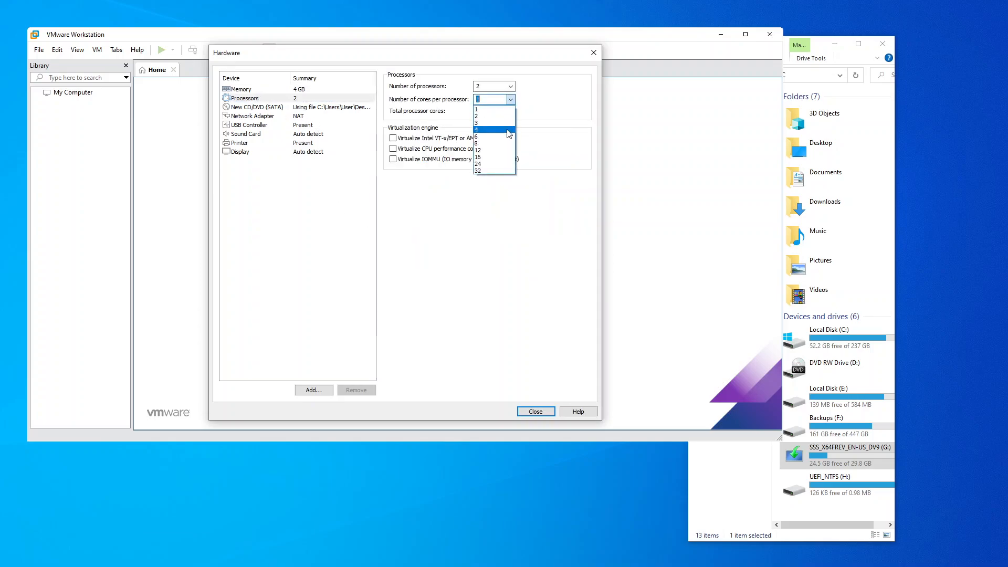
{"action": "left_click", "coordinate": [494, 129]}
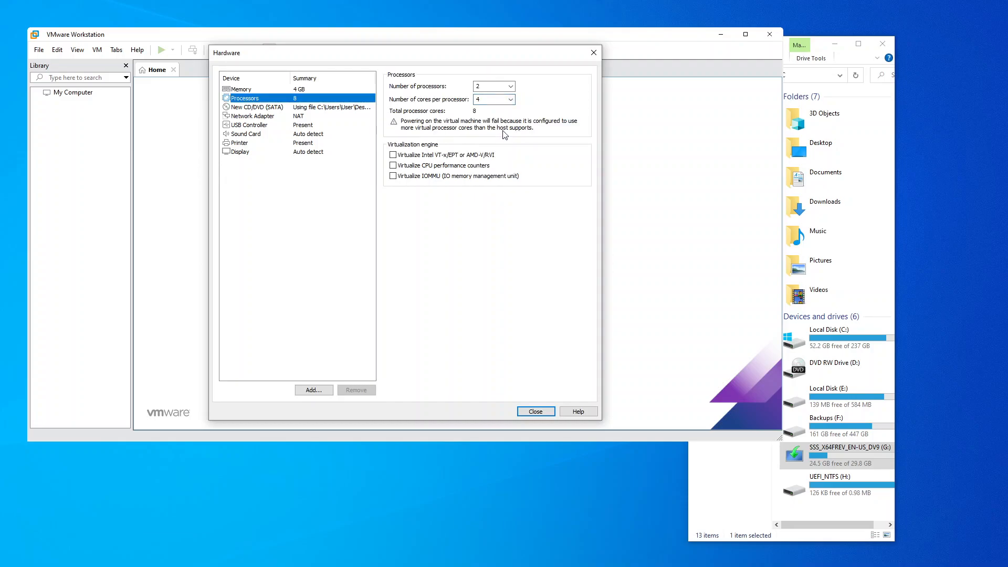
{"action": "left_click", "coordinate": [394, 155]}
{"action": "left_click", "coordinate": [393, 177]}
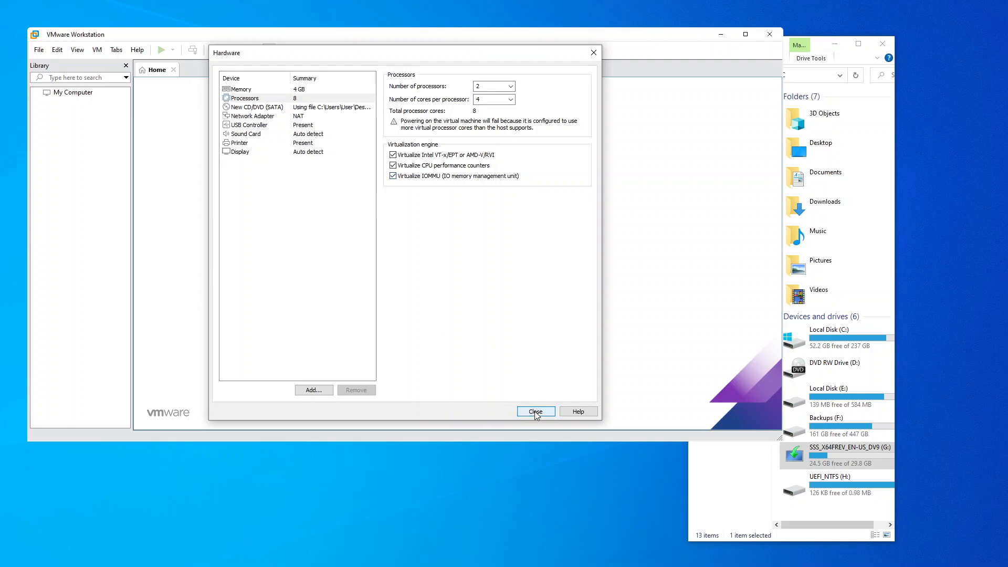
{"action": "left_click", "coordinate": [394, 155]}
{"action": "left_click", "coordinate": [394, 176]}
{"action": "left_click", "coordinate": [394, 166]}
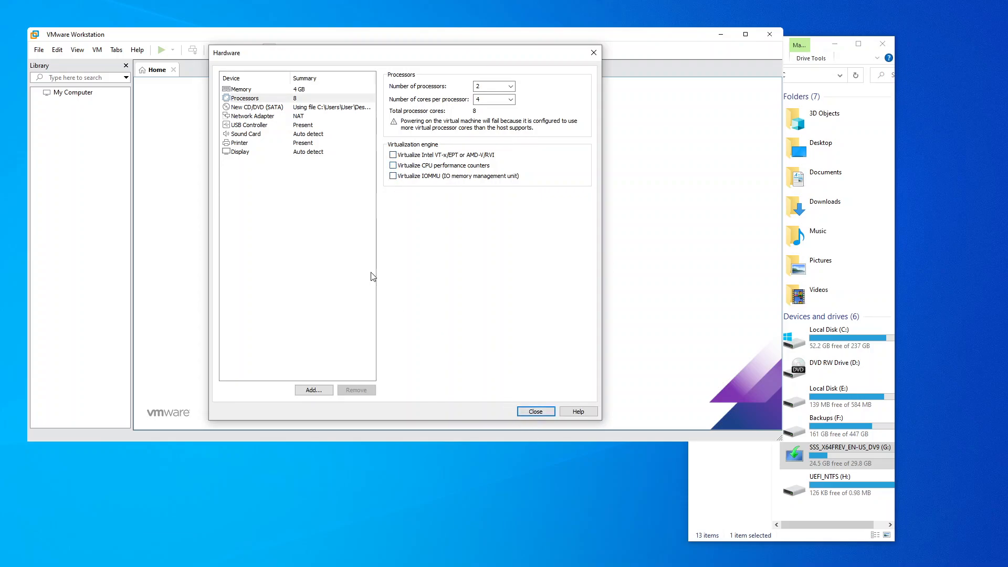
{"action": "left_click", "coordinate": [535, 412]}
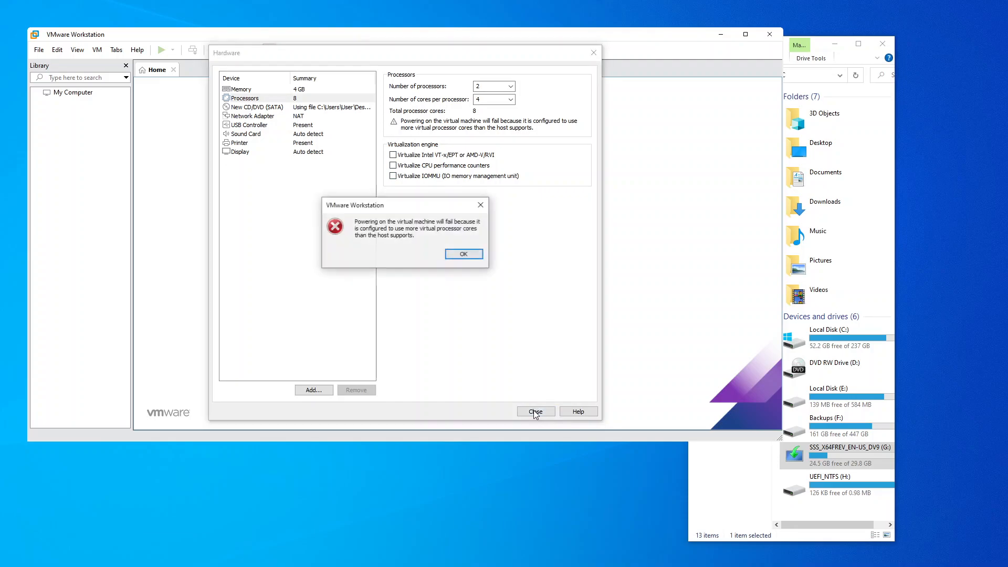
{"action": "left_click", "coordinate": [464, 255]}
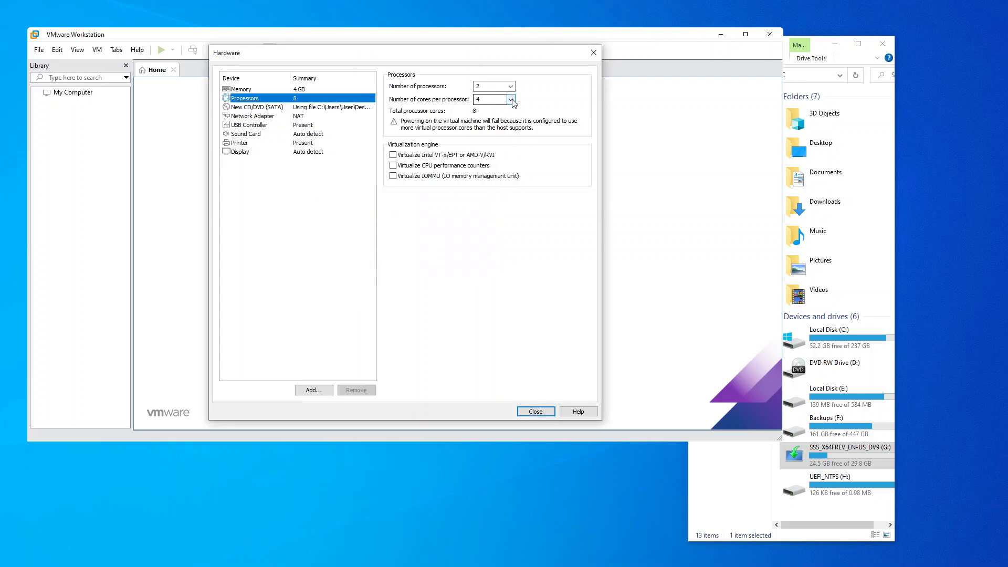
Settle on 2 processors with 2 cores each, 4 cores total.
{"action": "left_click", "coordinate": [511, 100]}
{"action": "left_click", "coordinate": [490, 115]}
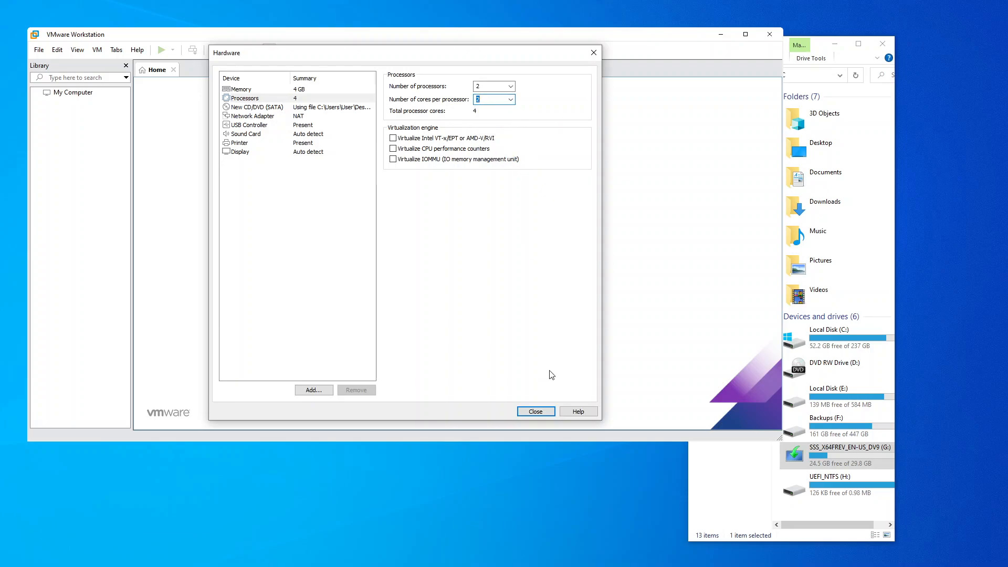
{"action": "left_click", "coordinate": [510, 86]}
{"action": "left_click", "coordinate": [509, 110]}
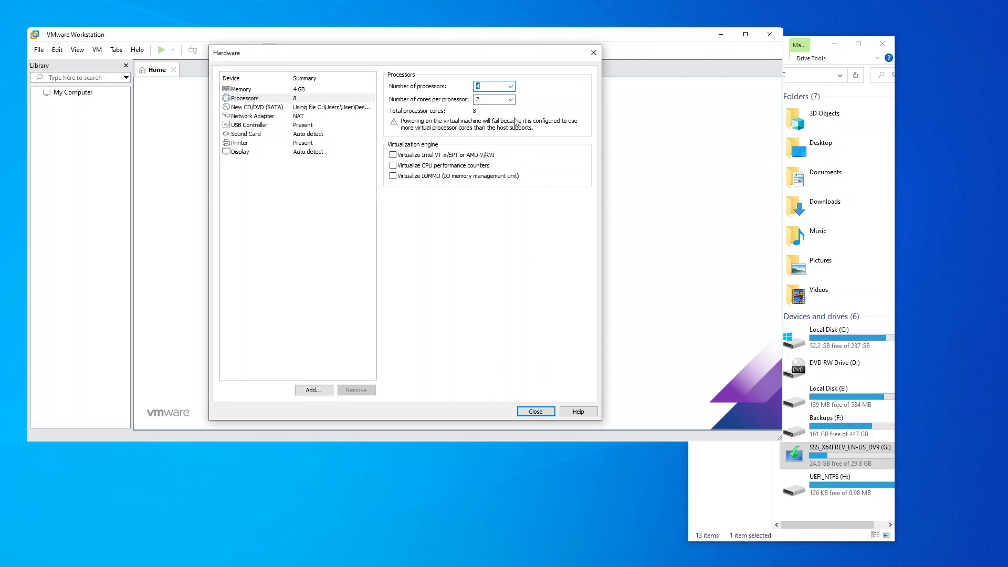
{"action": "left_click", "coordinate": [510, 86]}
{"action": "left_click", "coordinate": [507, 100]}
{"action": "left_click", "coordinate": [511, 99]}
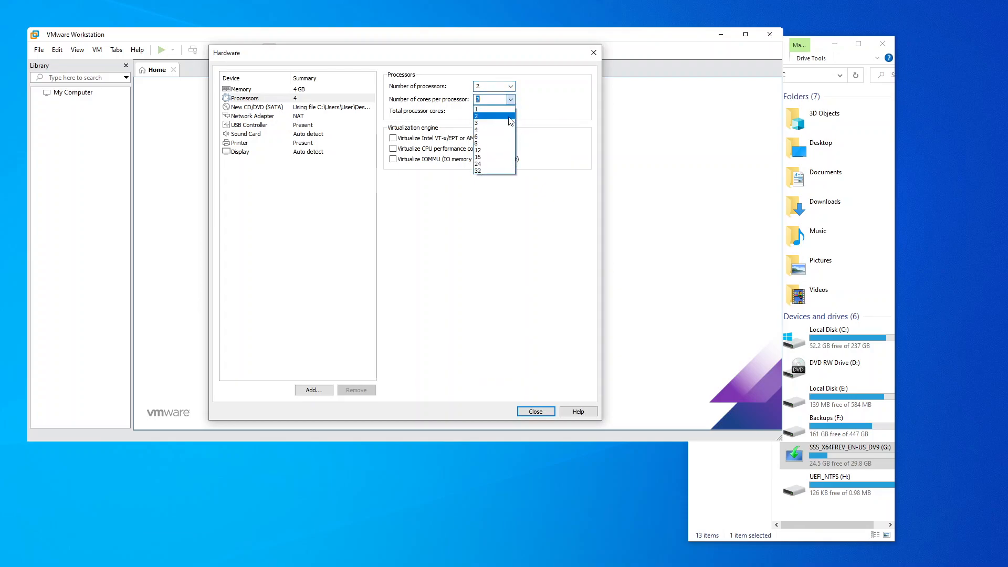
{"action": "left_click", "coordinate": [512, 129]}
{"action": "left_click", "coordinate": [511, 100]}
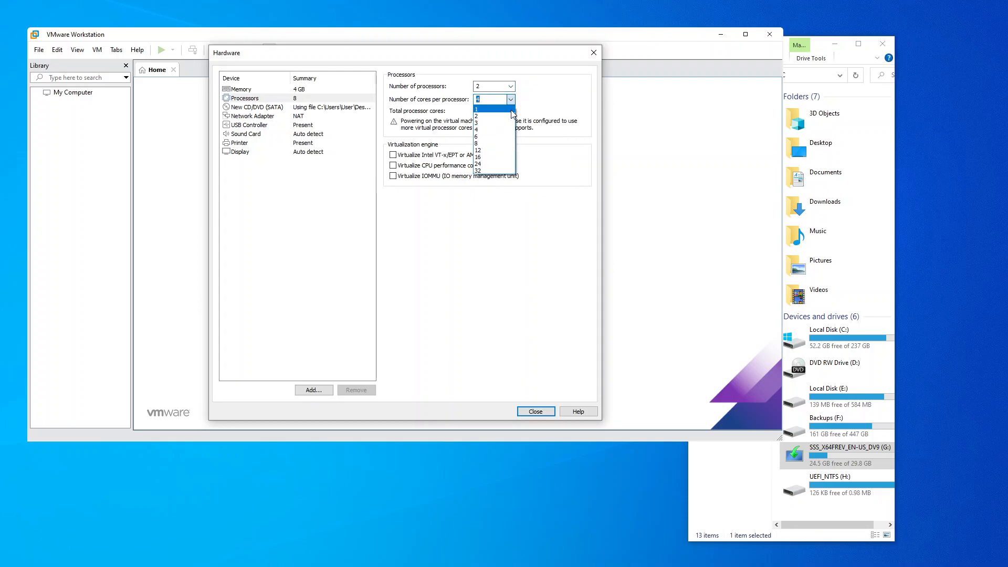
{"action": "left_click", "coordinate": [504, 115]}
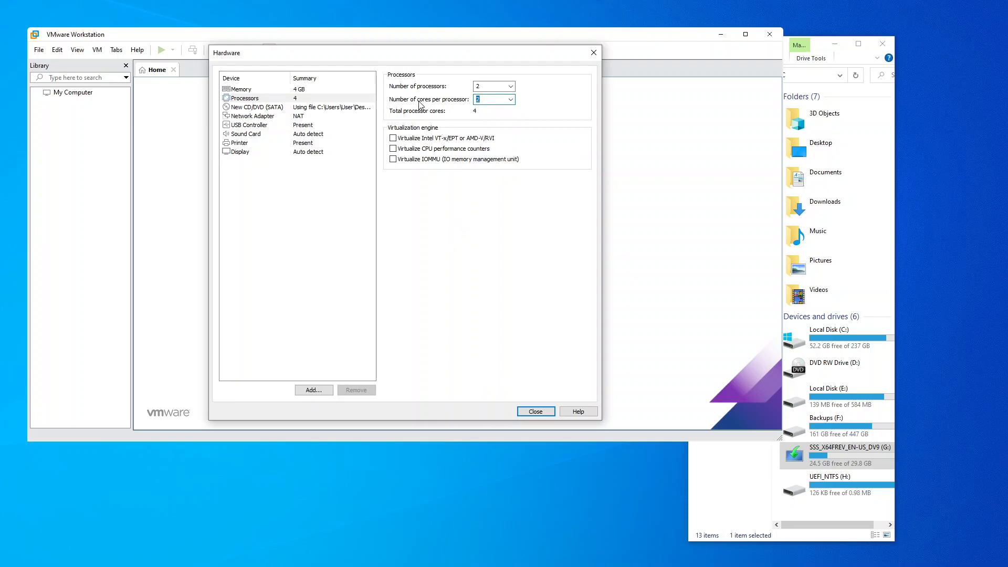
Create the Windows 10 x64 VM, maximize VMware, and click into the powered-on guest screen.
{"action": "left_click", "coordinate": [536, 411]}
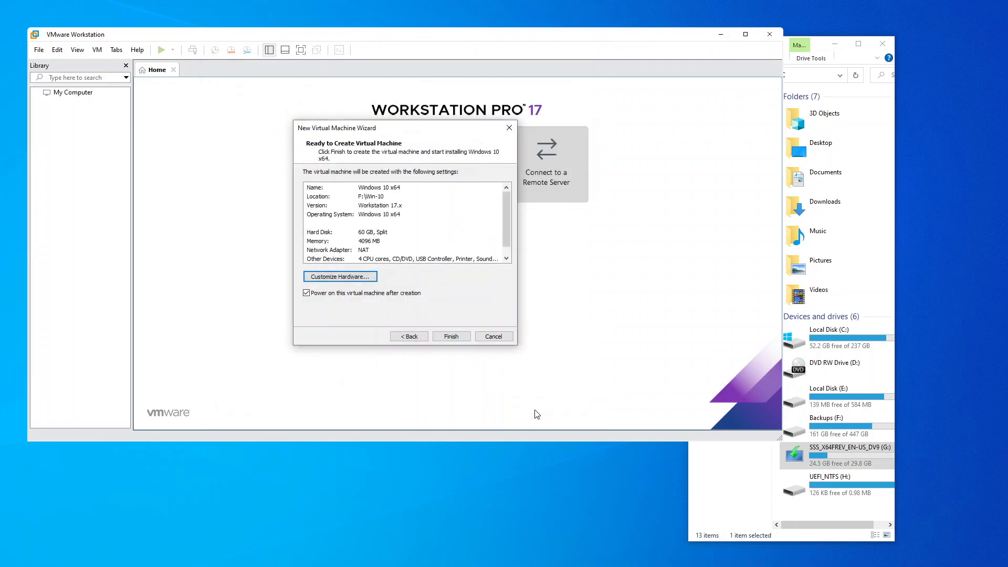
{"action": "left_click", "coordinate": [451, 337]}
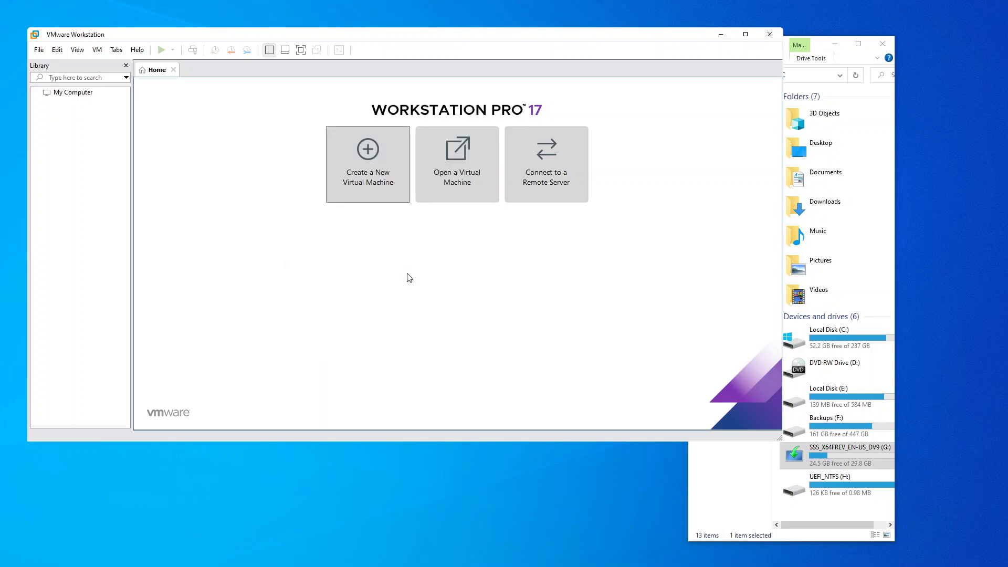
{"action": "left_click", "coordinate": [835, 44]}
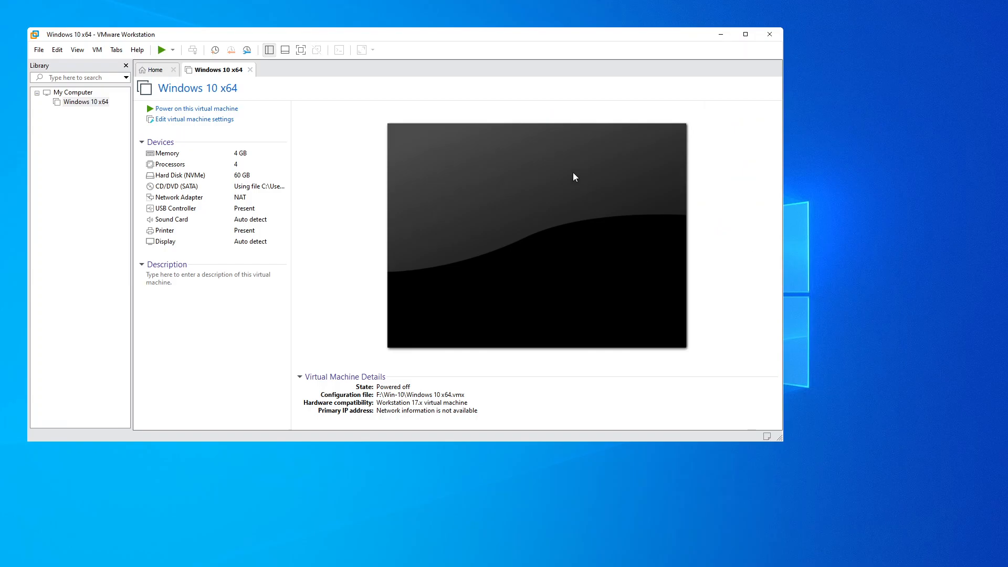
{"action": "left_click", "coordinate": [747, 35]}
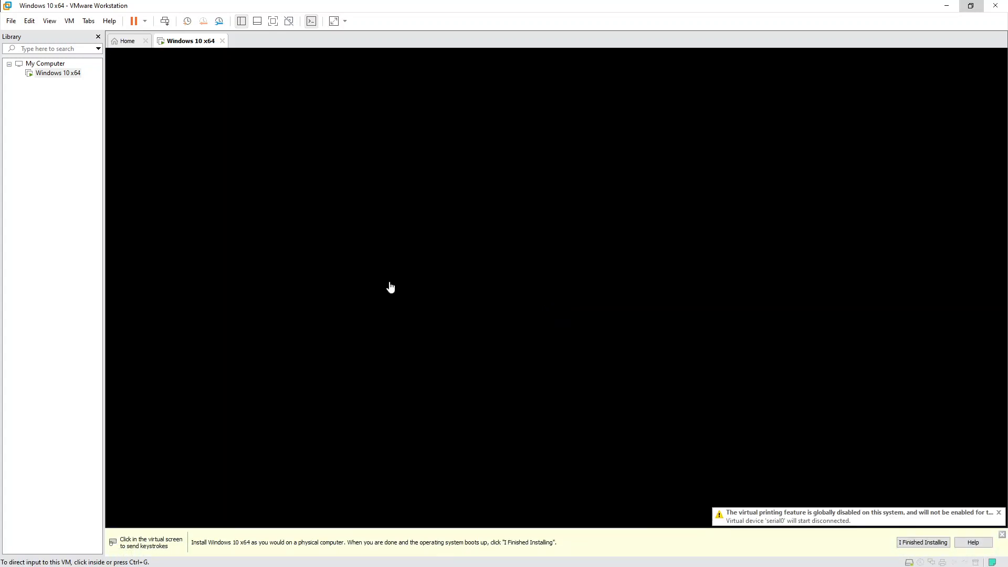
{"action": "left_click", "coordinate": [429, 195]}
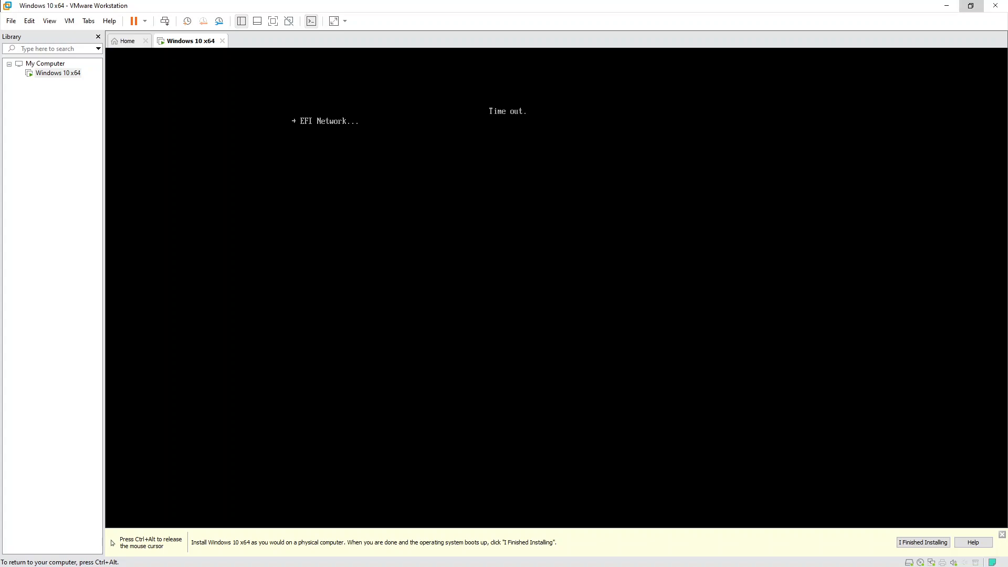
{"action": "key", "text": "ctrl+alt"}
Restart the Windows 10 x64 guest via Power > Restart Guest and boot it from the DVD.
{"action": "right_click", "coordinate": [60, 74]}
{"action": "mouse_move", "coordinate": [139, 149]}
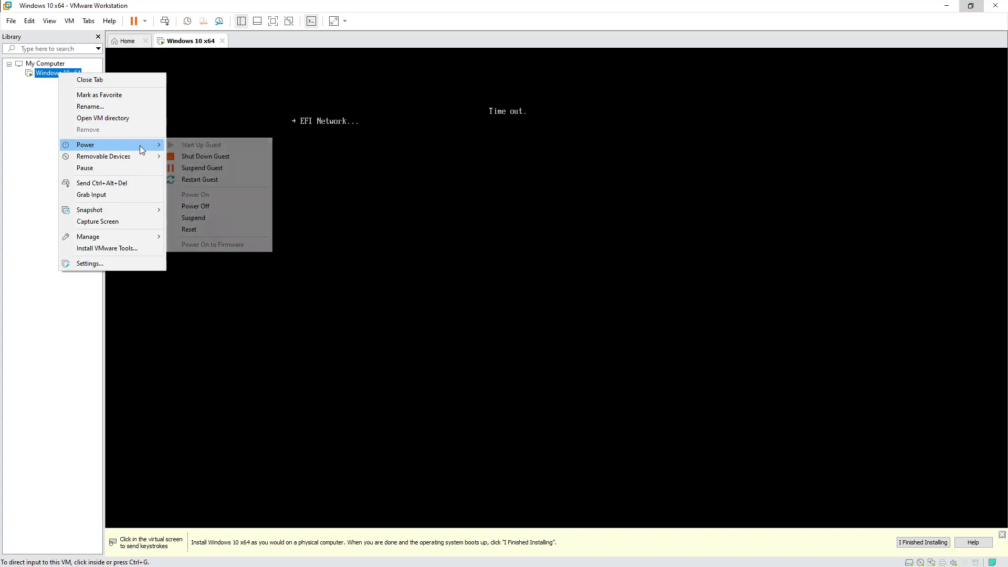
{"action": "left_click", "coordinate": [221, 180]}
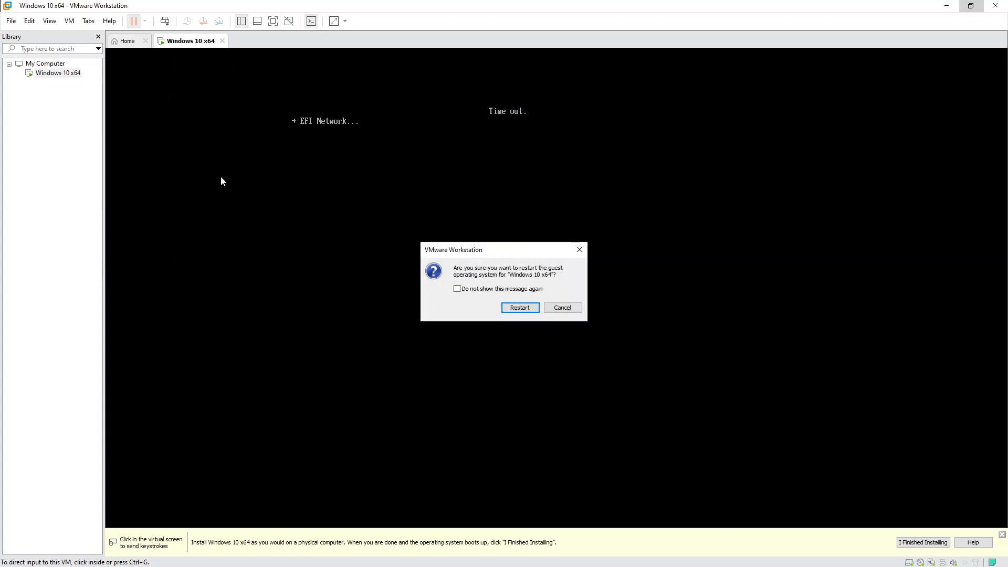
{"action": "left_click", "coordinate": [521, 309]}
{"action": "left_click", "coordinate": [448, 234]}
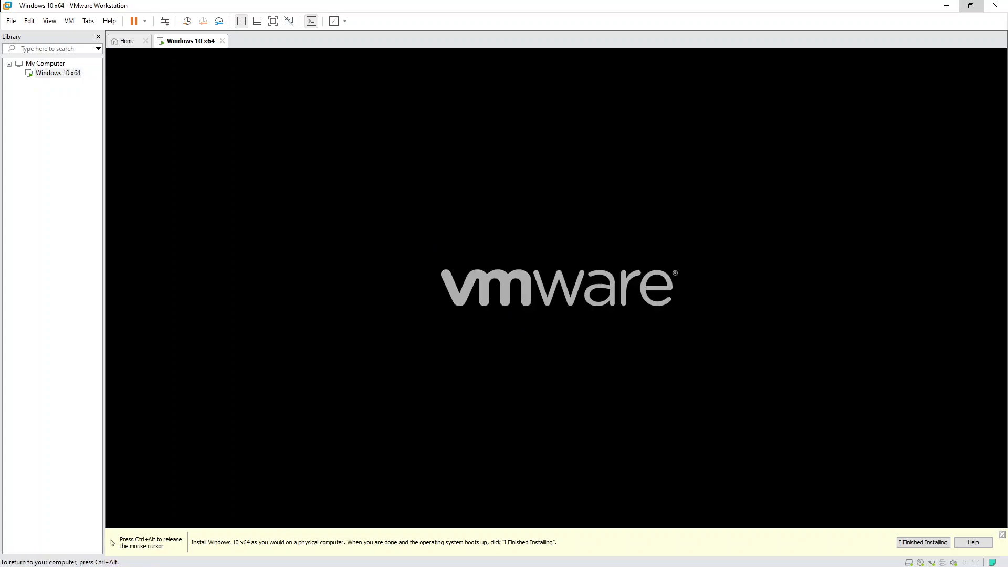
{"action": "key", "text": "Return"}
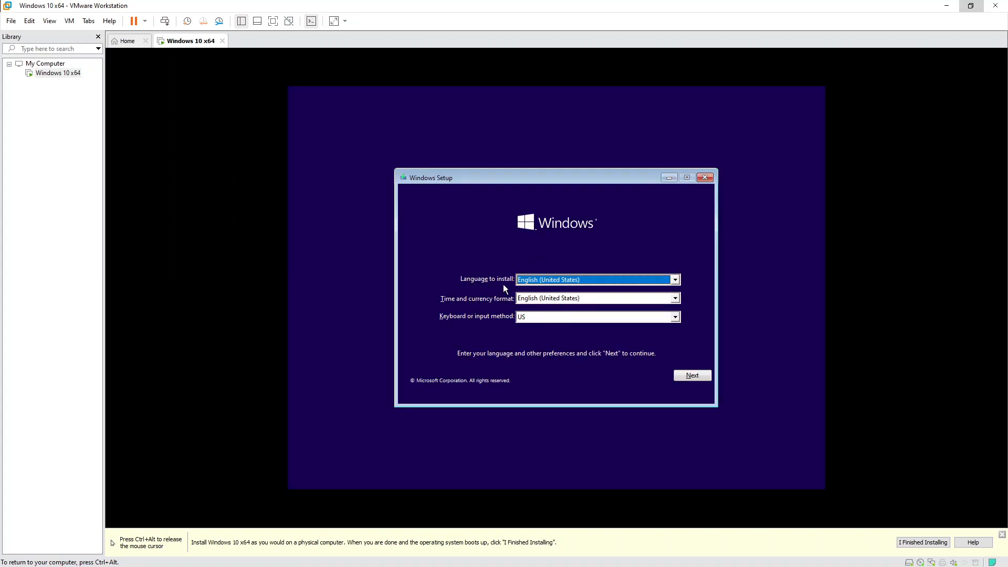
Keep English (United States) as install language and set time format to Albanian (Albania).
{"action": "left_click", "coordinate": [571, 278]}
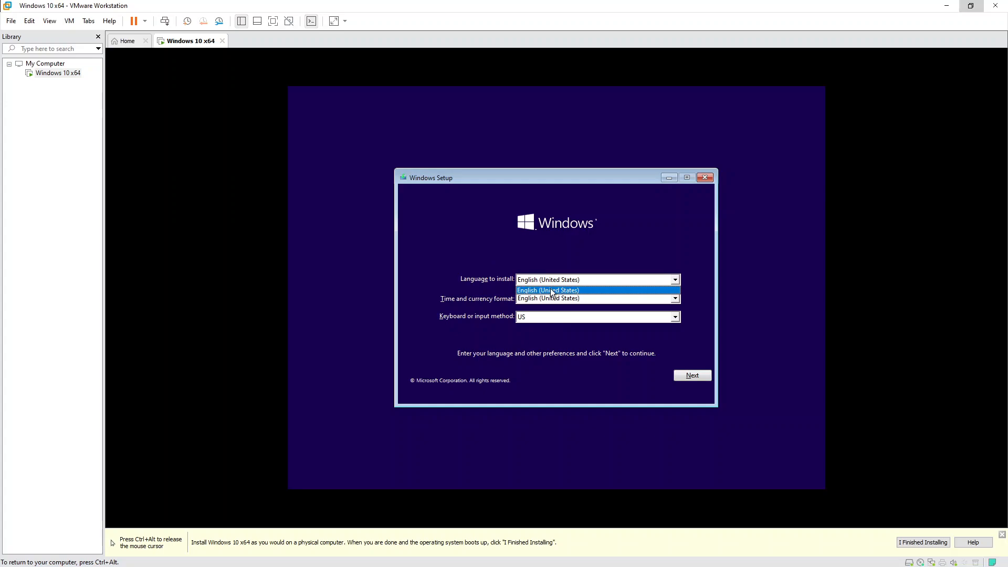
{"action": "left_click", "coordinate": [550, 288]}
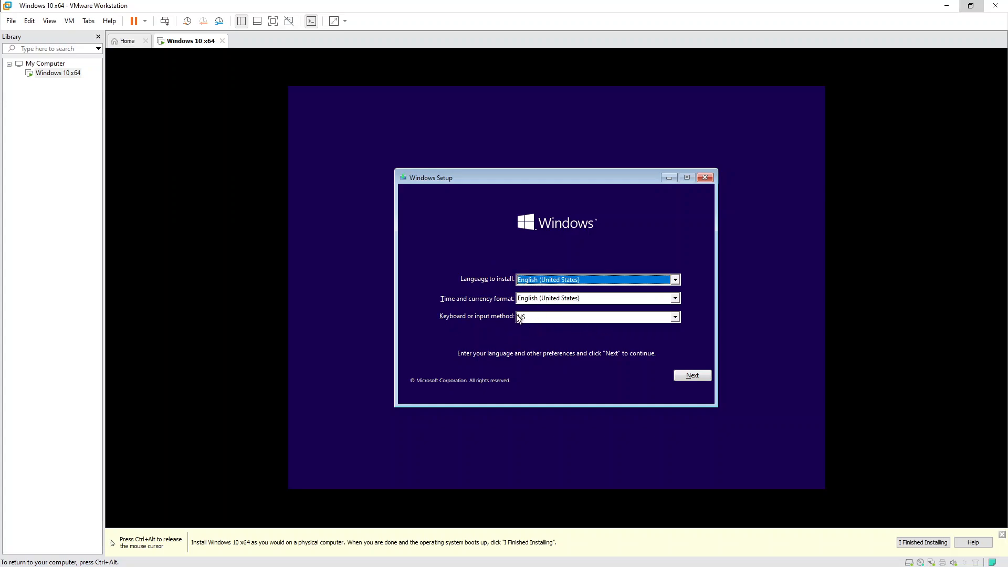
{"action": "left_click", "coordinate": [534, 300]}
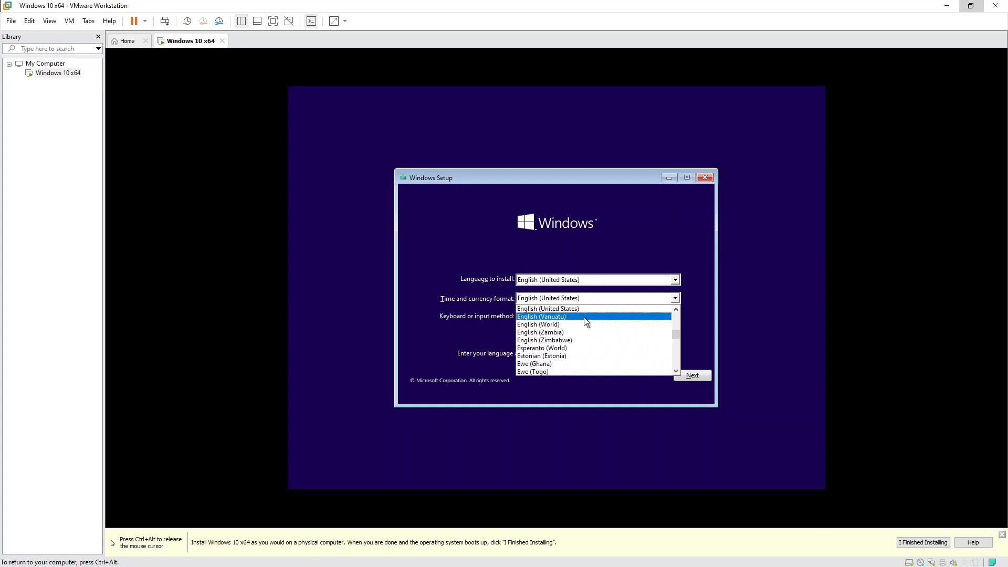
{"action": "scroll", "coordinate": [593, 328], "scroll_direction": "down", "scroll_amount": 3}
{"action": "scroll", "coordinate": [606, 335], "scroll_direction": "down", "scroll_amount": 6}
{"action": "scroll", "coordinate": [606, 336], "scroll_direction": "down", "scroll_amount": 8}
{"action": "left_click_drag", "start_coordinate": [674, 339], "coordinate": [676, 315]}
{"action": "scroll", "coordinate": [613, 344], "scroll_direction": "down", "scroll_amount": 1}
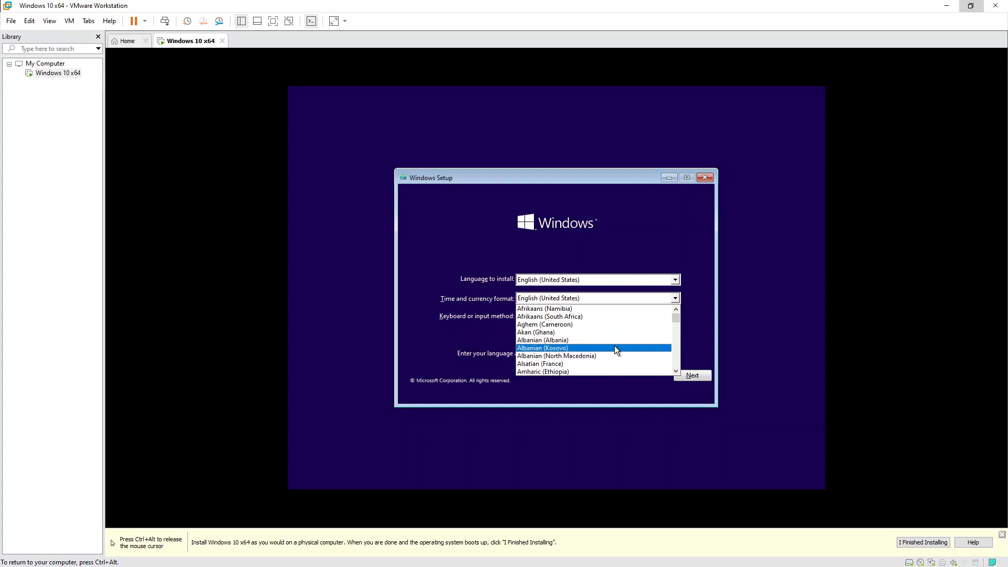
{"action": "left_click", "coordinate": [613, 339]}
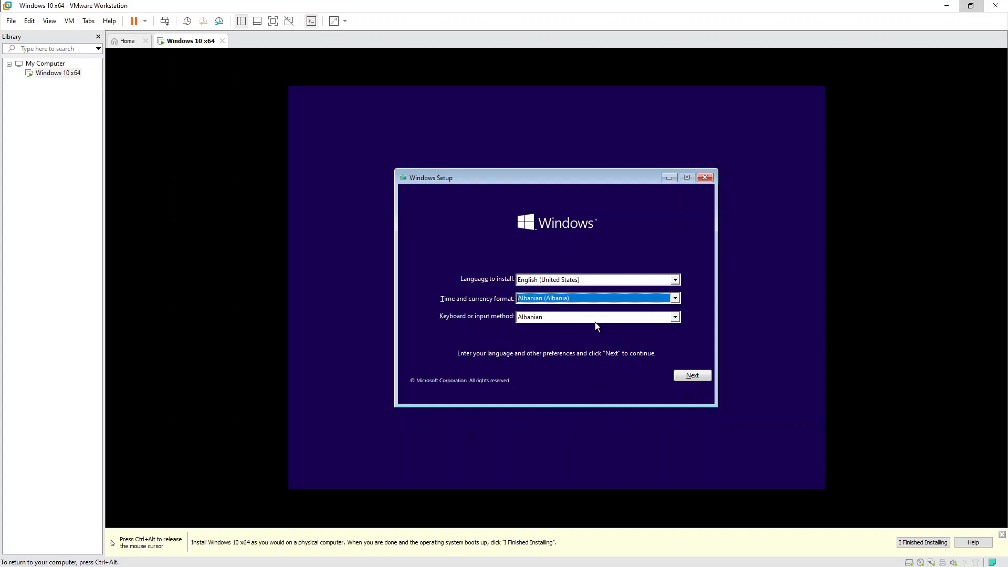
Choose the US keyboard layout and move past the language preferences page.
{"action": "left_click", "coordinate": [562, 318]}
{"action": "left_click_drag", "start_coordinate": [676, 334], "coordinate": [674, 339]}
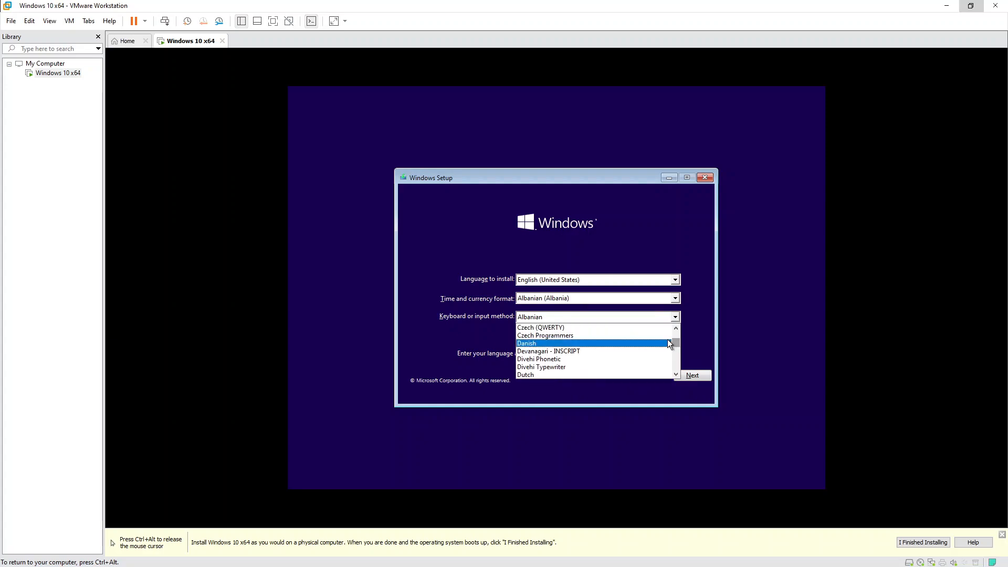
{"action": "key", "text": "u"}
{"action": "key", "text": "u"}
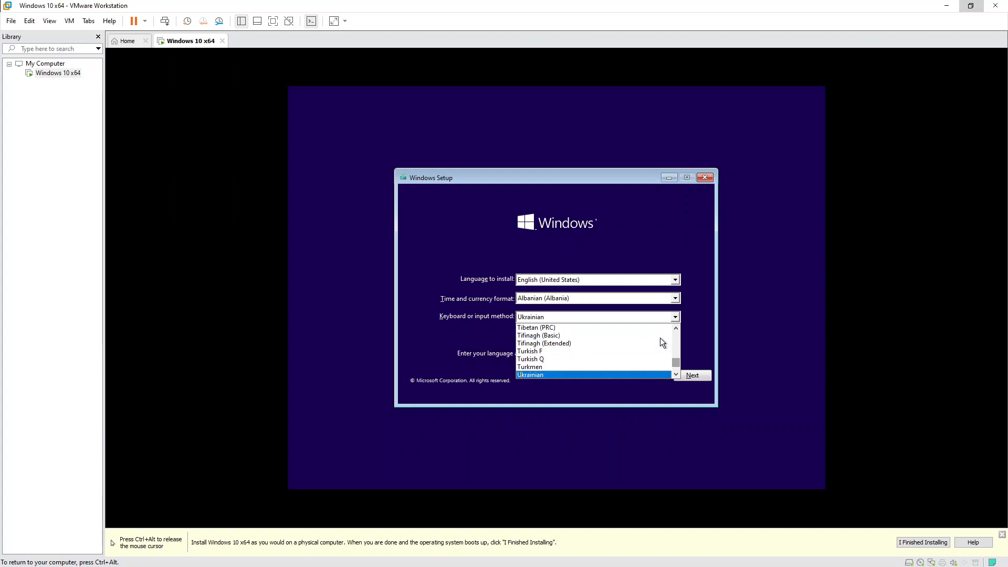
{"action": "scroll", "coordinate": [660, 339], "scroll_direction": "down", "scroll_amount": 2}
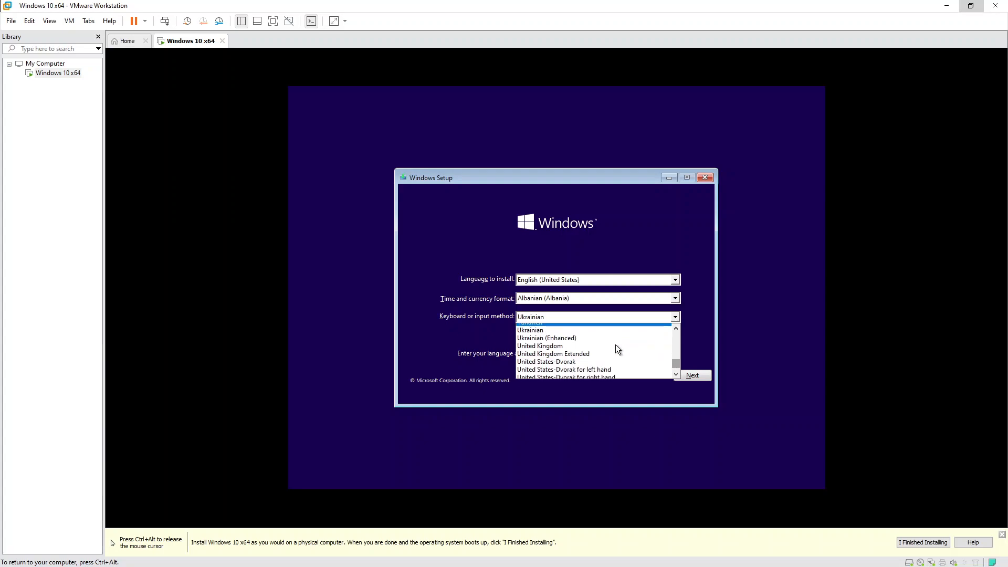
{"action": "scroll", "coordinate": [617, 348], "scroll_direction": "down", "scroll_amount": 1}
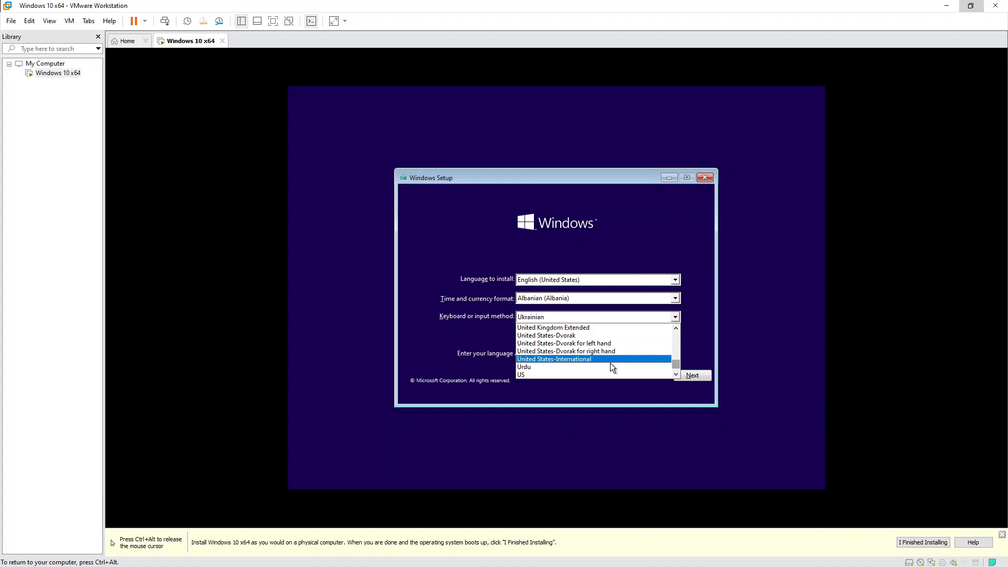
{"action": "left_click", "coordinate": [598, 374]}
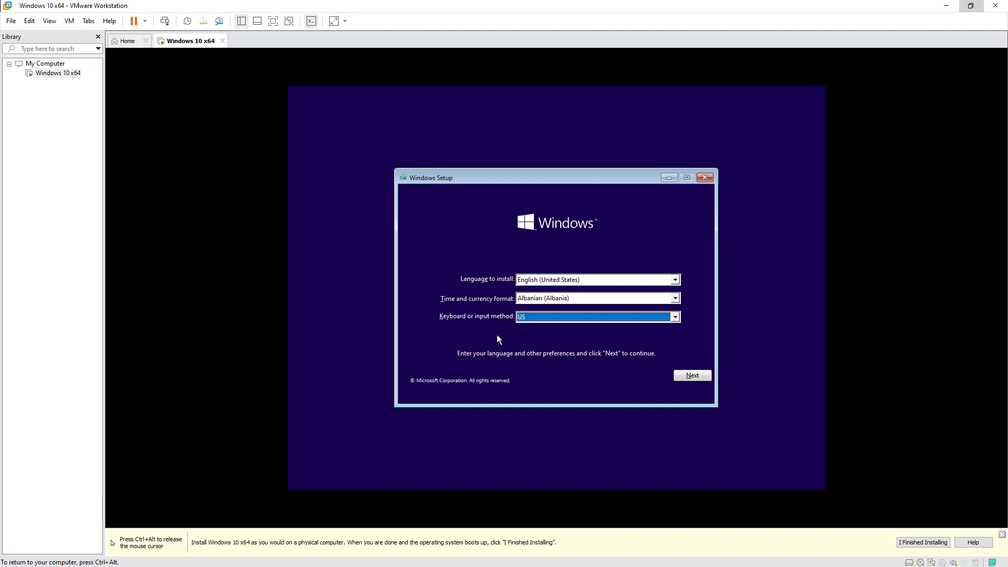
{"action": "left_click", "coordinate": [691, 376]}
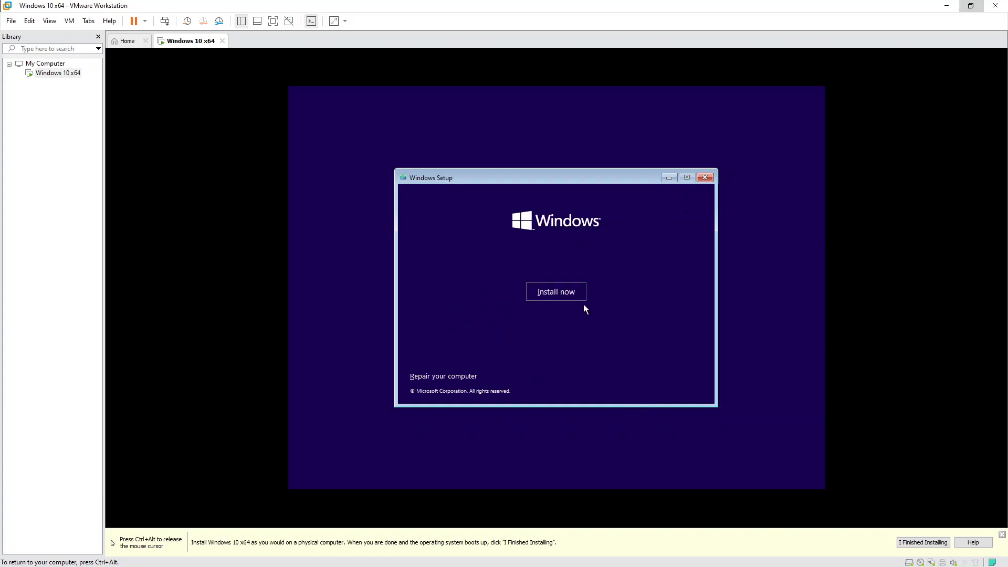
Begin installing Windows without a product key and choose the Windows 10 Pro edition.
{"action": "left_click", "coordinate": [572, 296]}
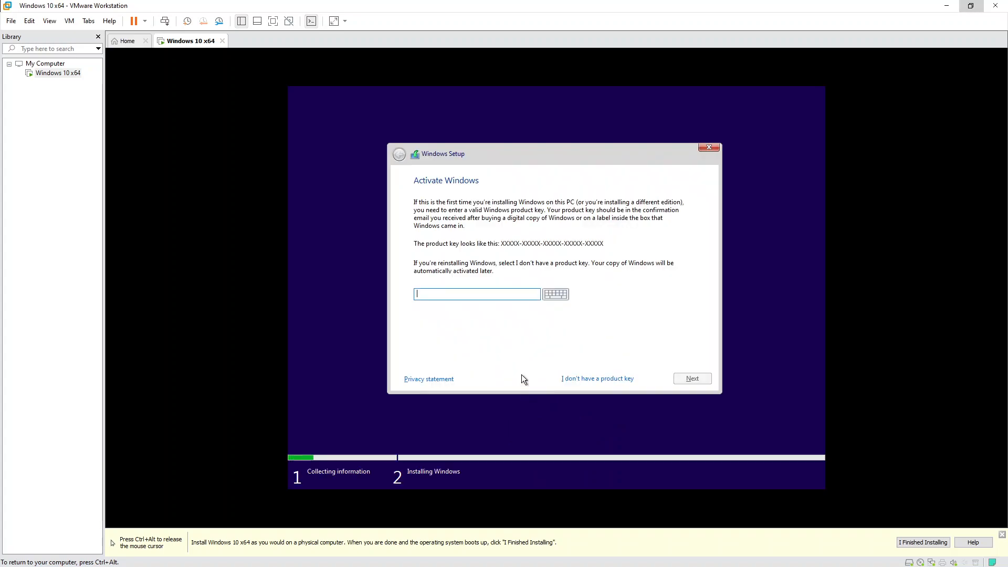
{"action": "left_click", "coordinate": [572, 379]}
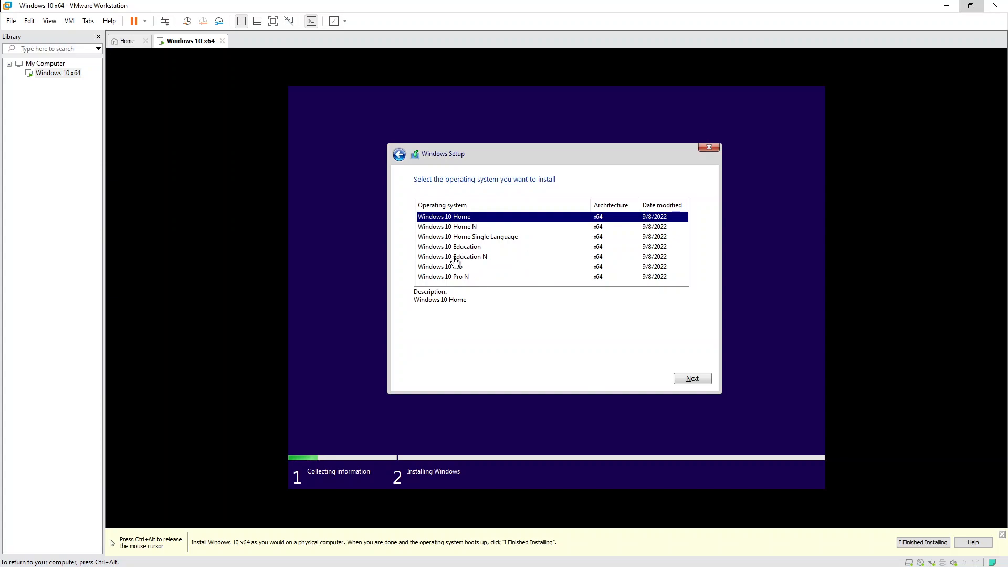
{"action": "left_click", "coordinate": [455, 268]}
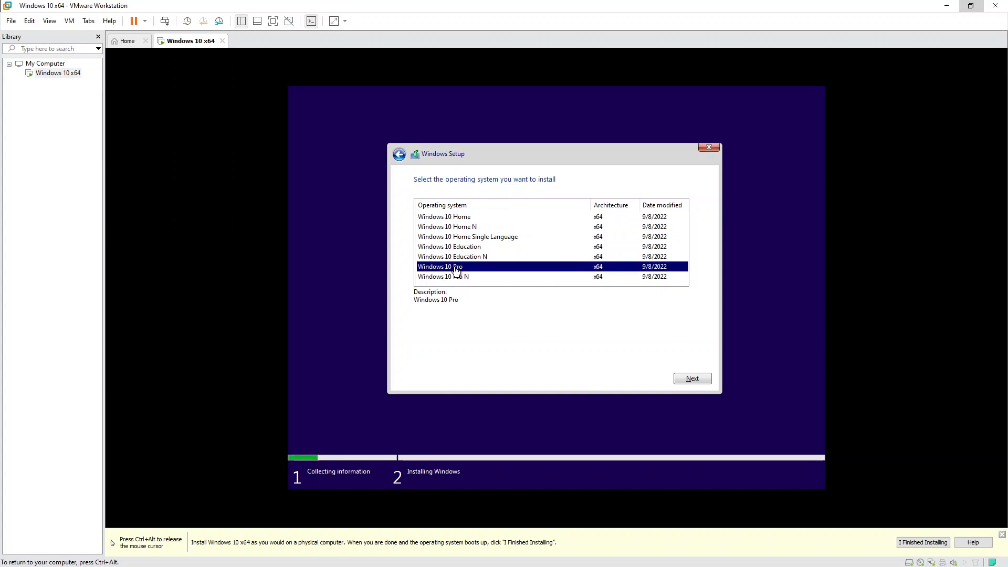
{"action": "left_click", "coordinate": [692, 379]}
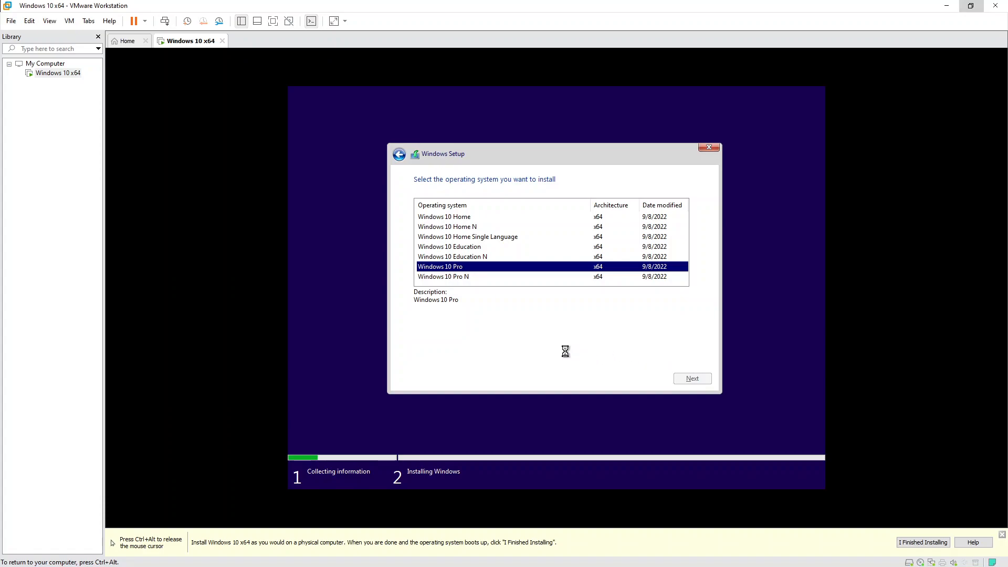
Accept the license terms and continue.
{"action": "left_click", "coordinate": [487, 356]}
{"action": "left_click_drag", "start_coordinate": [694, 213], "coordinate": [524, 314]}
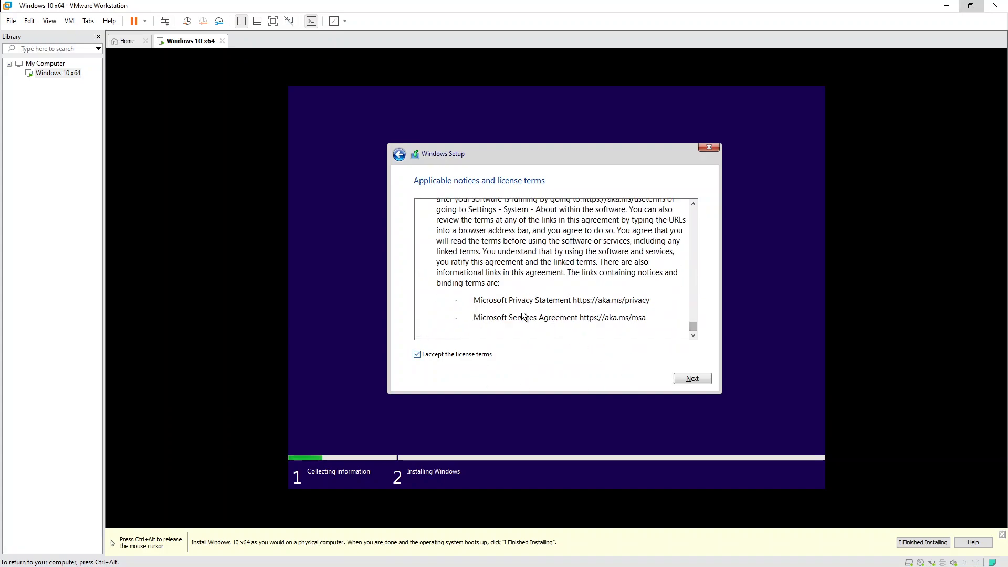
{"action": "left_click", "coordinate": [692, 379]}
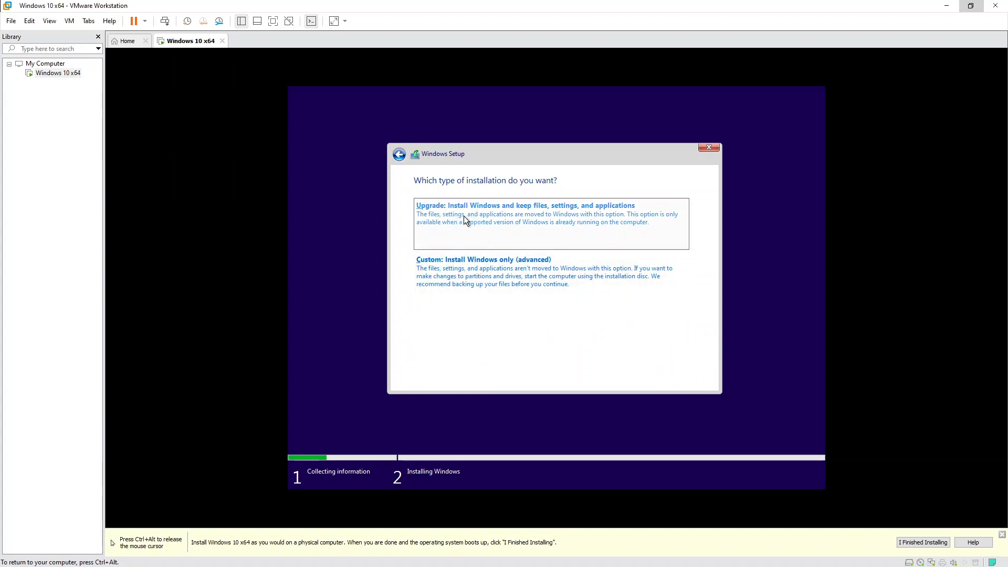
Choose Custom install and create a 31440 MB partition, allowing setup's extra system partitions.
{"action": "left_click", "coordinate": [509, 275]}
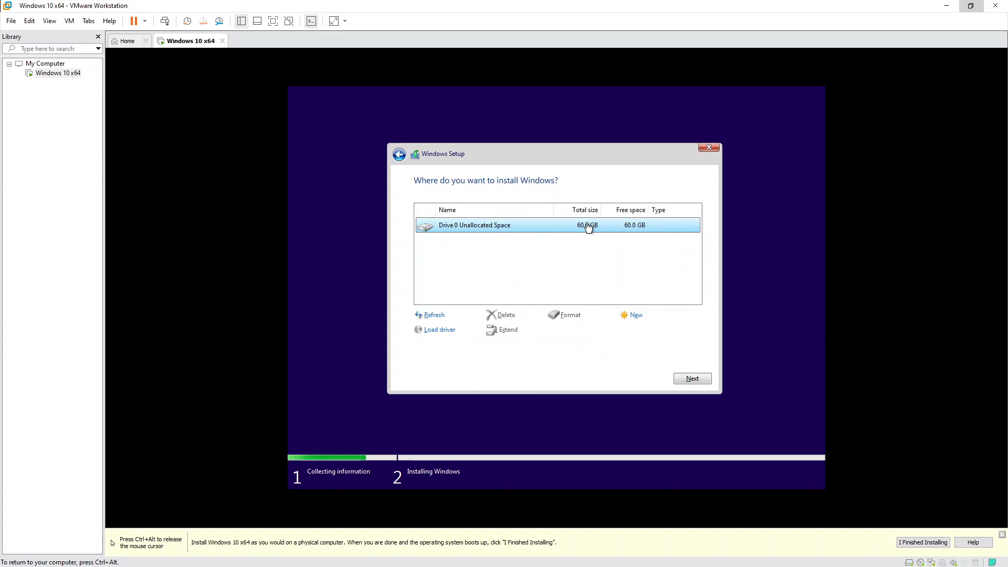
{"action": "left_click", "coordinate": [634, 315]}
{"action": "left_click", "coordinate": [587, 333]}
{"action": "left_click_drag", "start_coordinate": [581, 332], "coordinate": [578, 332]}
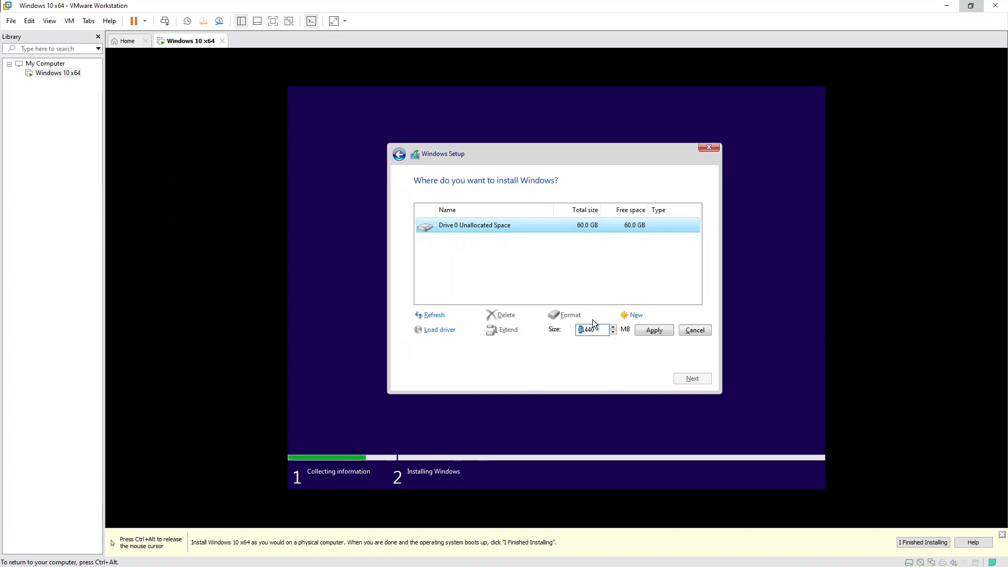
{"action": "type", "text": "3"}
{"action": "left_click", "coordinate": [652, 330]}
{"action": "left_click", "coordinate": [630, 331]}
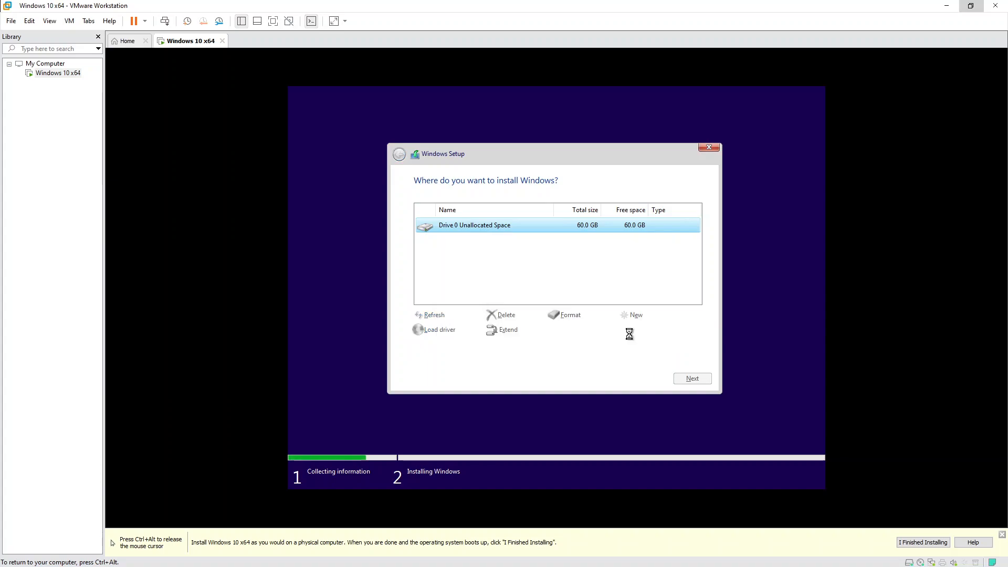
Create Partition 4 from the remaining unallocated space and inspect Partitions 3 and 4.
{"action": "left_click", "coordinate": [583, 281]}
{"action": "left_click", "coordinate": [576, 283]}
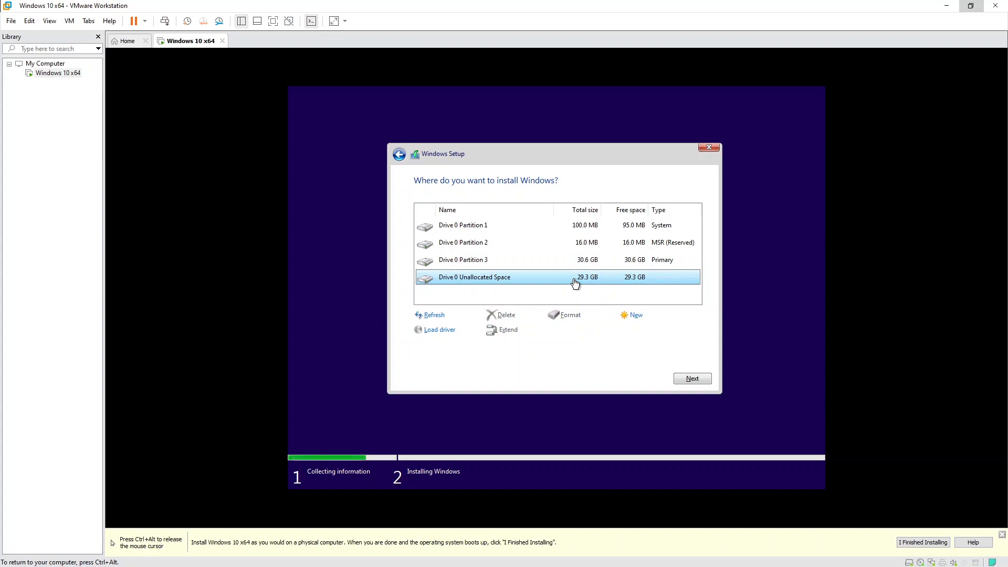
{"action": "left_click", "coordinate": [636, 315]}
{"action": "left_click", "coordinate": [656, 331]}
{"action": "left_click", "coordinate": [577, 262]}
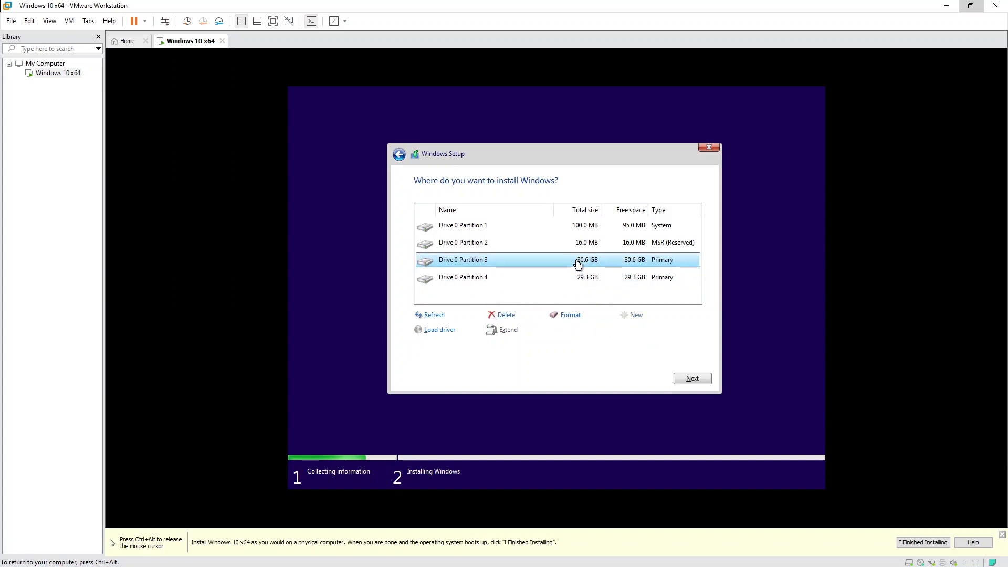
{"action": "left_click", "coordinate": [574, 280]}
{"action": "left_click", "coordinate": [531, 266]}
{"action": "left_click", "coordinate": [521, 279]}
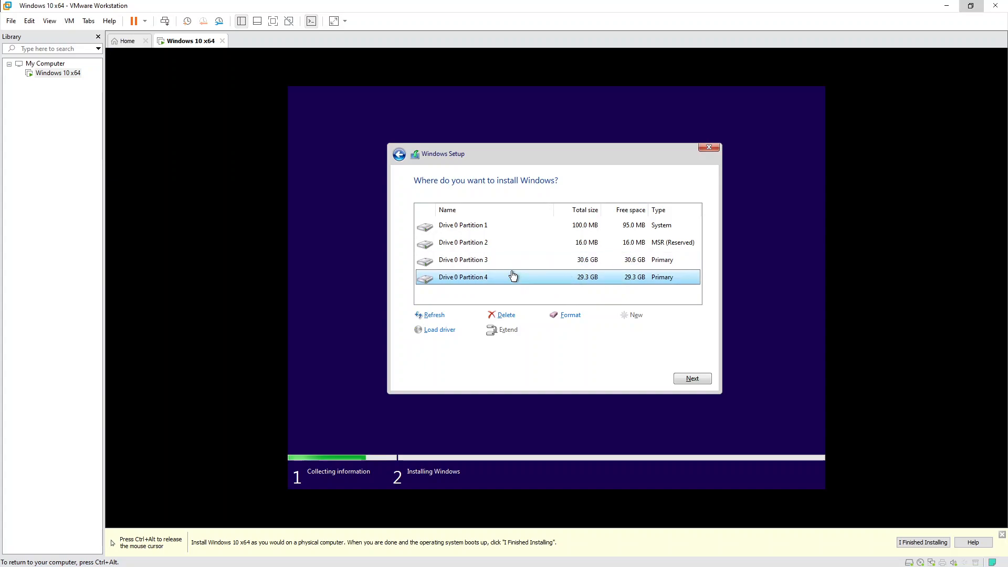
{"action": "left_click", "coordinate": [502, 266]}
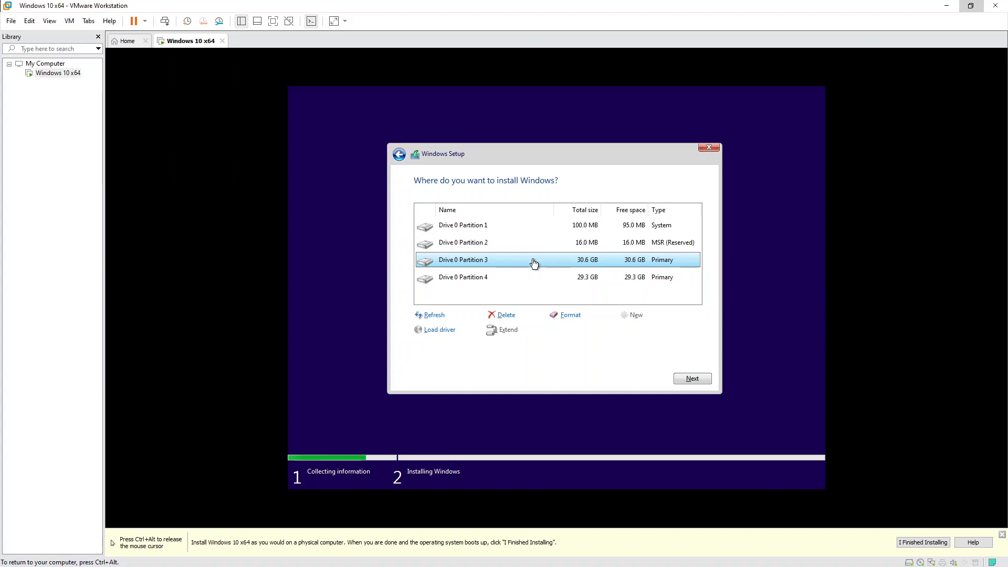
{"action": "left_click", "coordinate": [519, 280]}
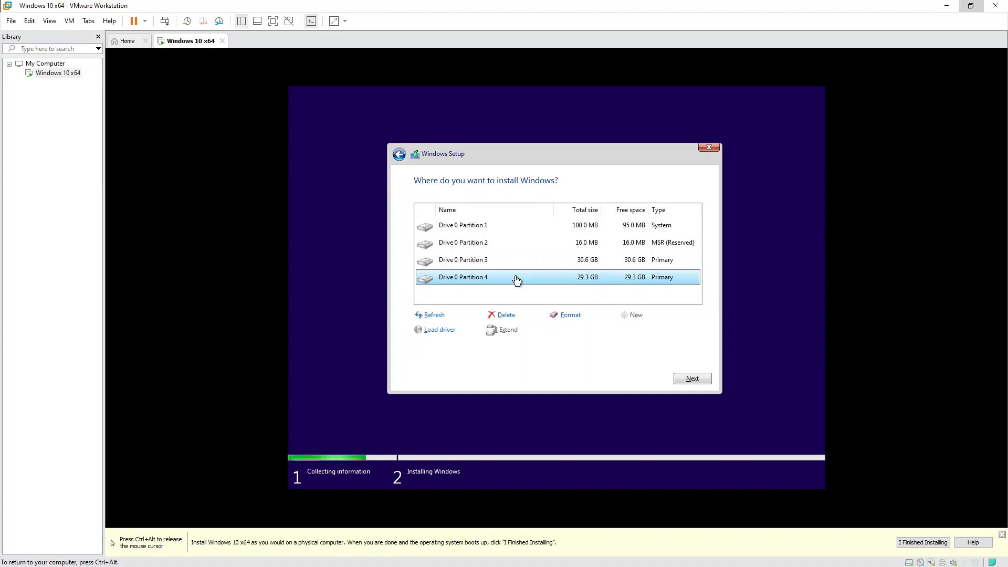
Delete Partition 4 and the 100 MB, 16 MB and 30.6 GB partitions, leaving 60.0 GB unallocated.
{"action": "left_click", "coordinate": [508, 315]}
{"action": "left_click", "coordinate": [626, 331]}
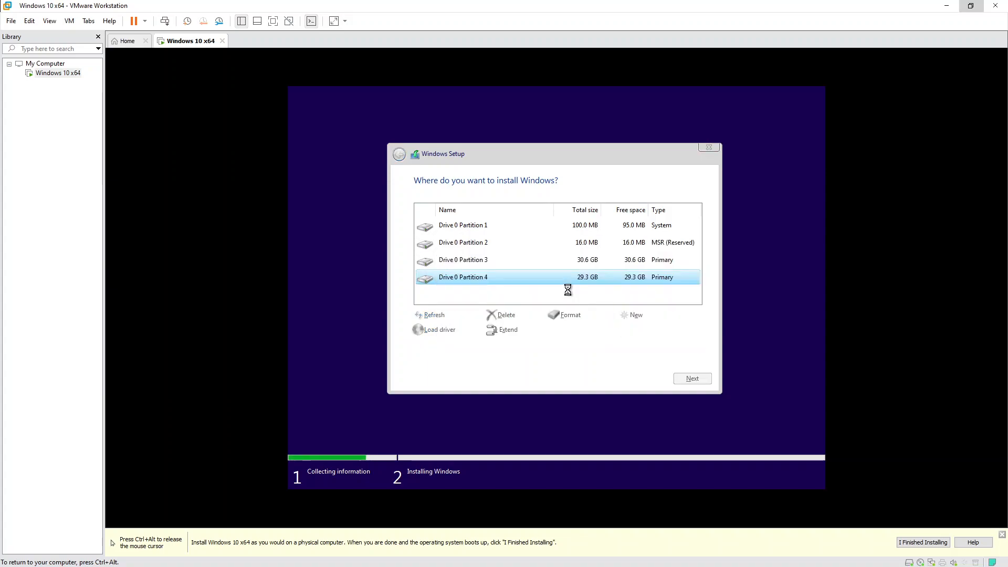
{"action": "left_click", "coordinate": [514, 315]}
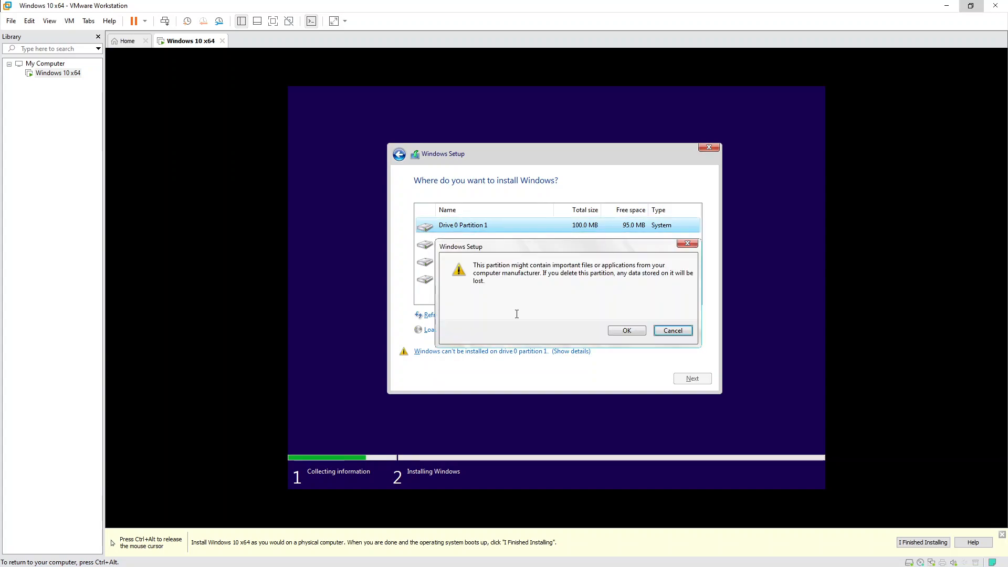
{"action": "left_click", "coordinate": [619, 332]}
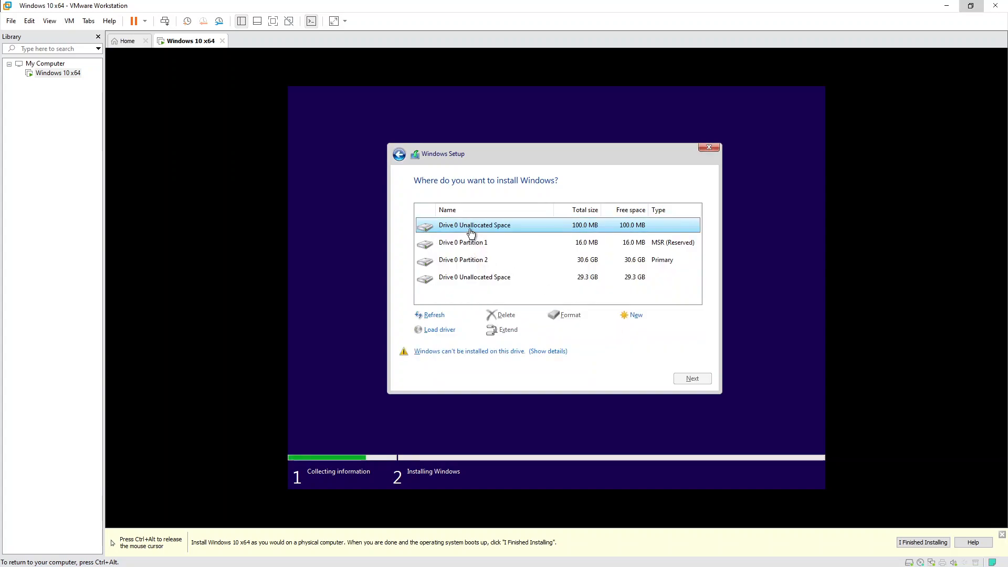
{"action": "left_click", "coordinate": [474, 244]}
{"action": "left_click", "coordinate": [505, 314]}
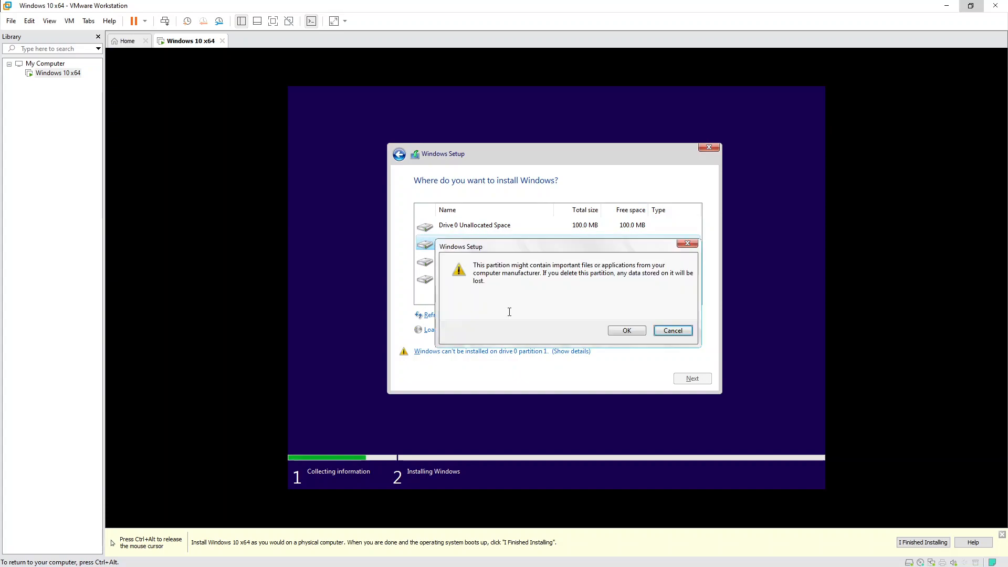
{"action": "left_click", "coordinate": [621, 331]}
{"action": "left_click", "coordinate": [464, 243]}
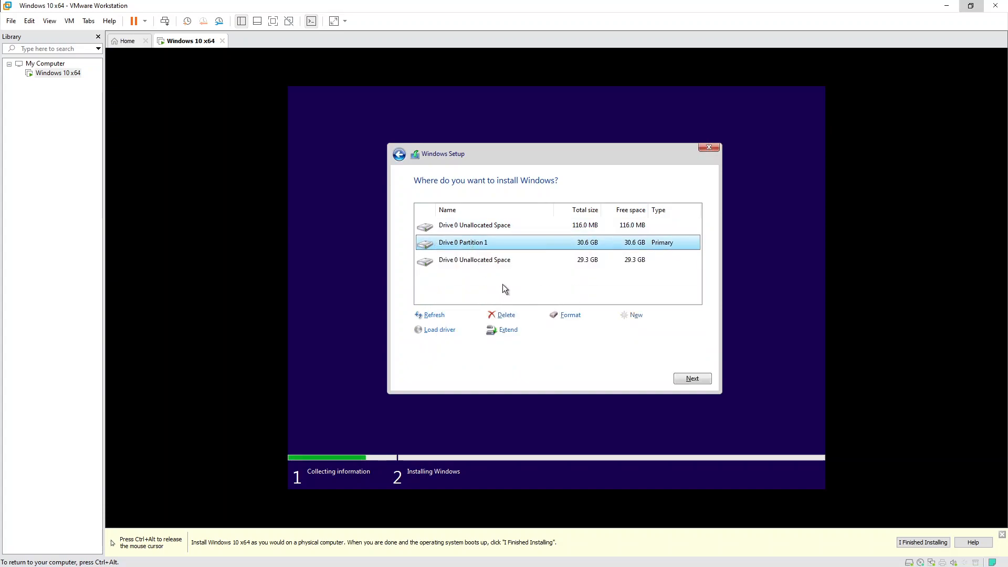
{"action": "left_click", "coordinate": [505, 314]}
{"action": "left_click", "coordinate": [623, 332]}
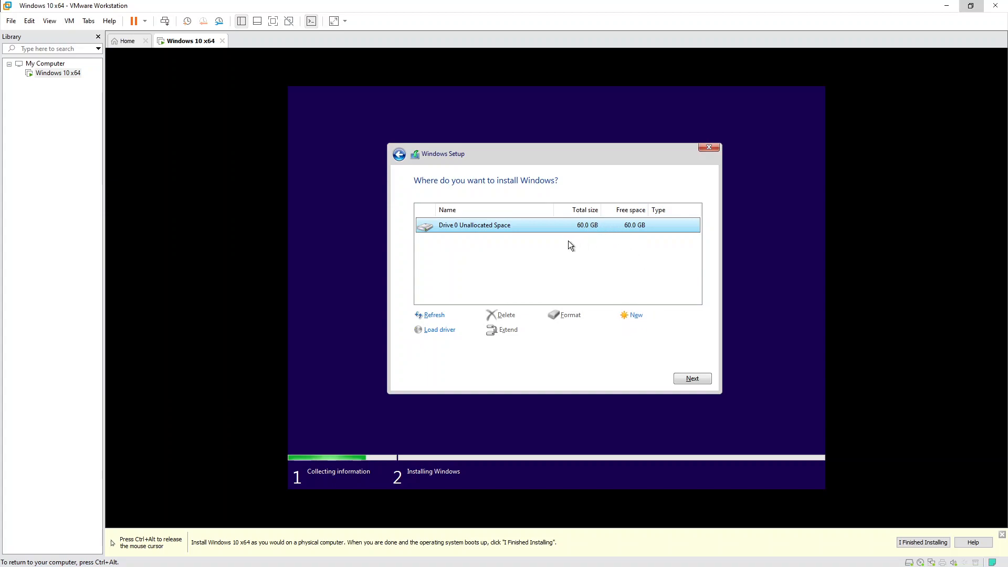
Create a 21439 MB partition on the empty disk, allowing setup's additional partitions.
{"action": "left_click", "coordinate": [693, 378]}
{"action": "left_click", "coordinate": [635, 315]}
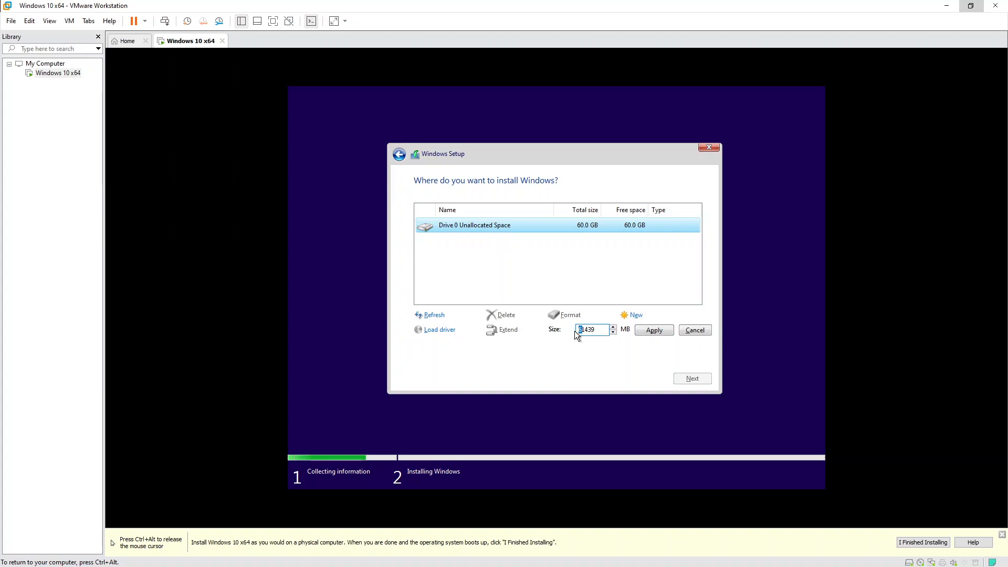
{"action": "type", "text": "2"}
{"action": "left_click", "coordinate": [654, 333]}
{"action": "left_click", "coordinate": [632, 331]}
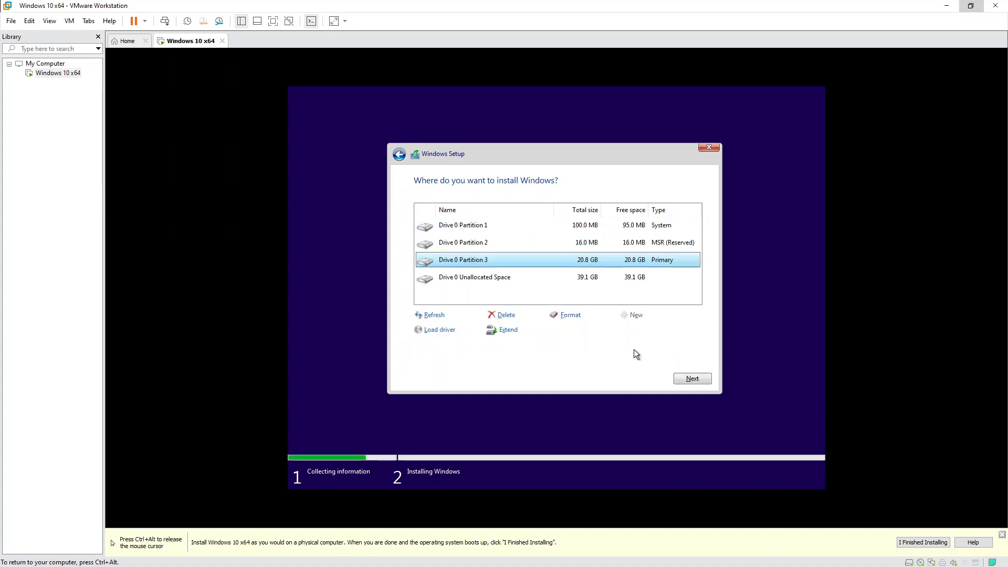
Create Partition 4 from the 39.1 GB unallocated space and check Partitions 3 and 4.
{"action": "left_click", "coordinate": [581, 282]}
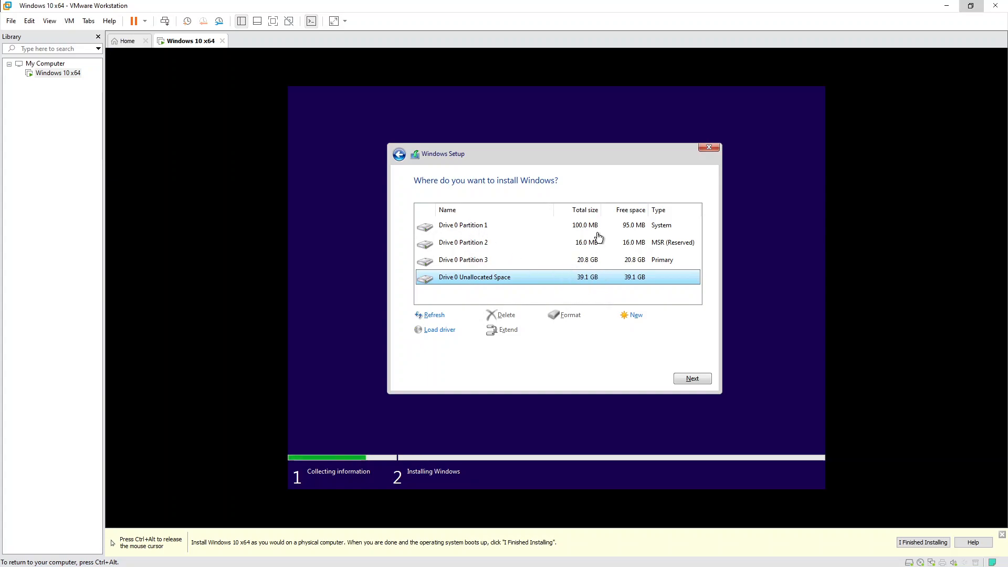
{"action": "left_click", "coordinate": [641, 315]}
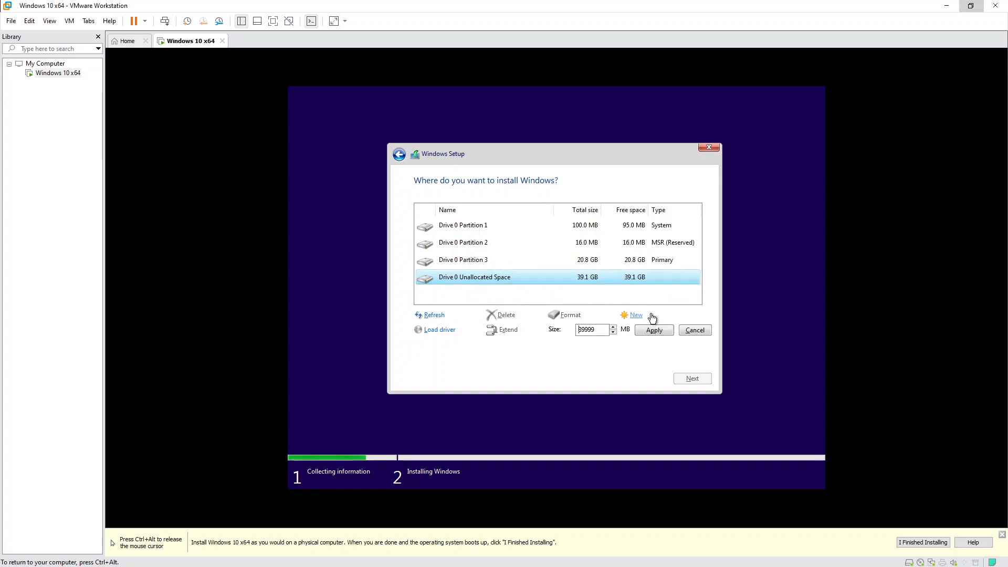
{"action": "left_click", "coordinate": [662, 331]}
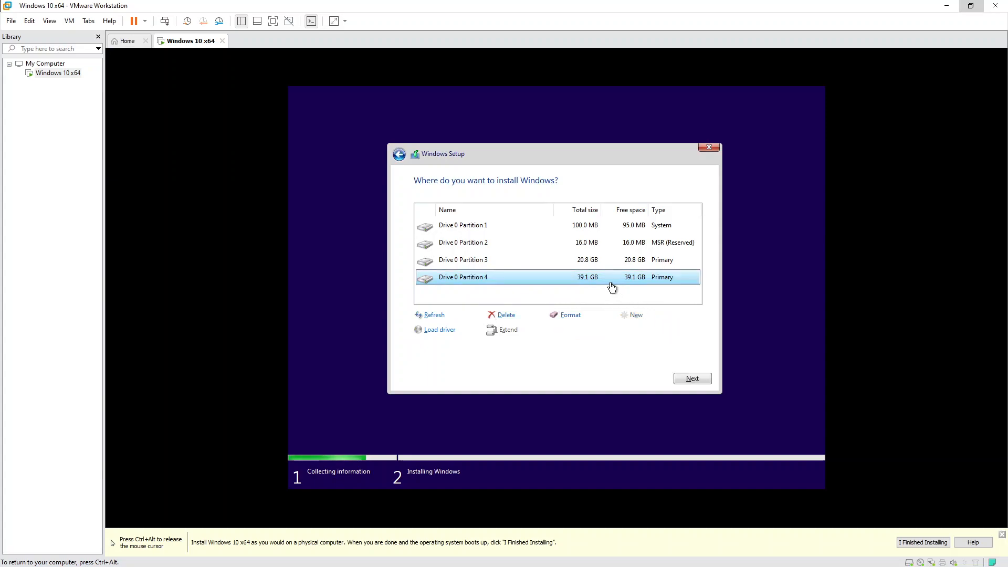
{"action": "left_click", "coordinate": [475, 264]}
{"action": "left_click", "coordinate": [469, 278]}
Delete the 100 MB system, 16 MB reserved and 20.8 GB partitions.
{"action": "left_click", "coordinate": [459, 226]}
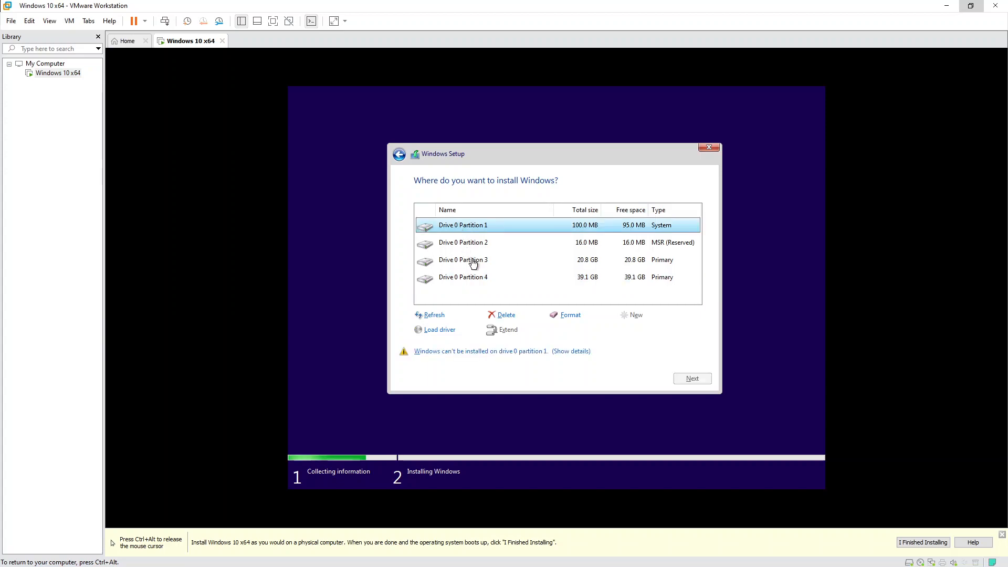
{"action": "left_click", "coordinate": [511, 315]}
{"action": "left_click", "coordinate": [628, 331]}
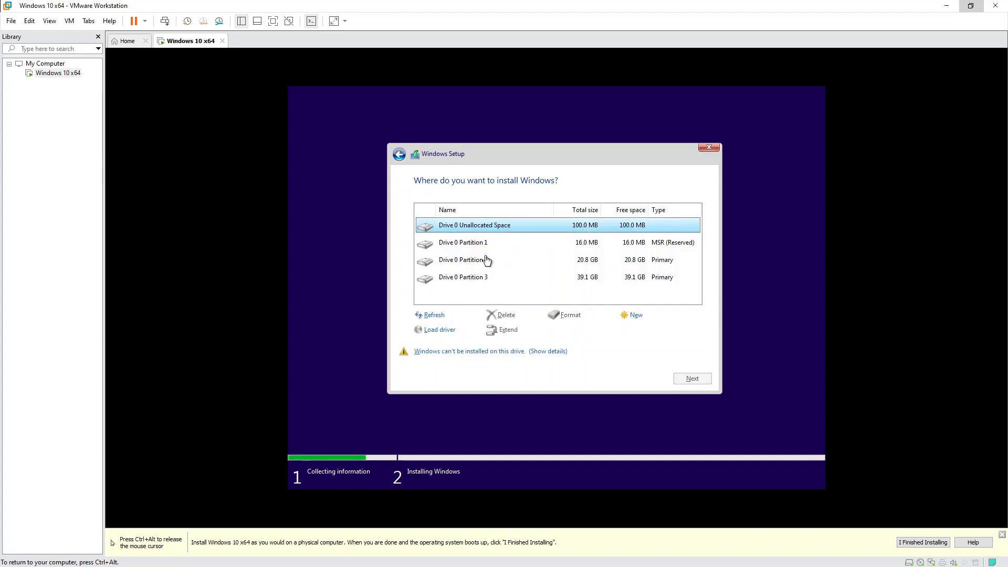
{"action": "left_click", "coordinate": [473, 243]}
{"action": "left_click", "coordinate": [503, 315]}
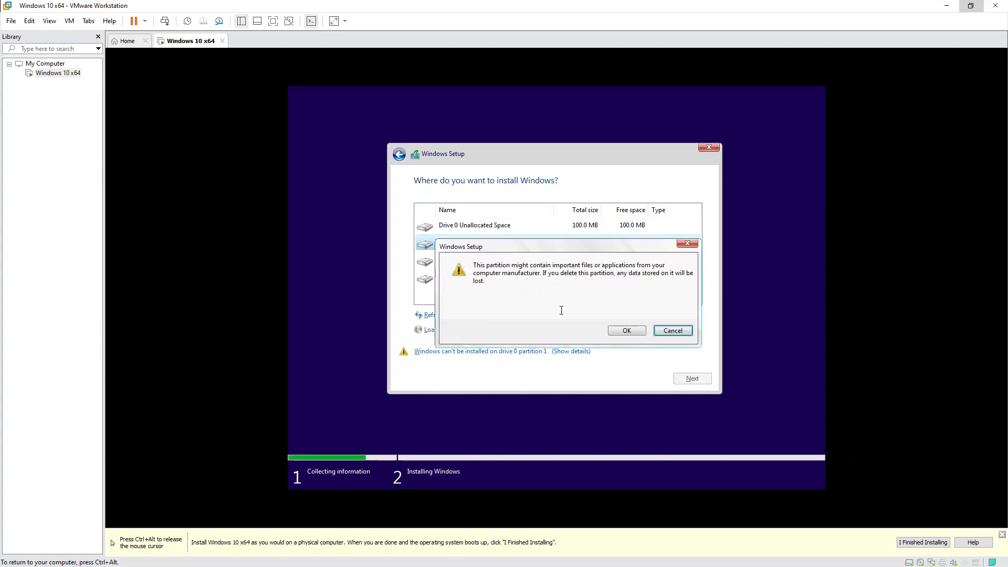
{"action": "left_click", "coordinate": [618, 330]}
{"action": "left_click", "coordinate": [473, 245]}
{"action": "left_click", "coordinate": [504, 315]}
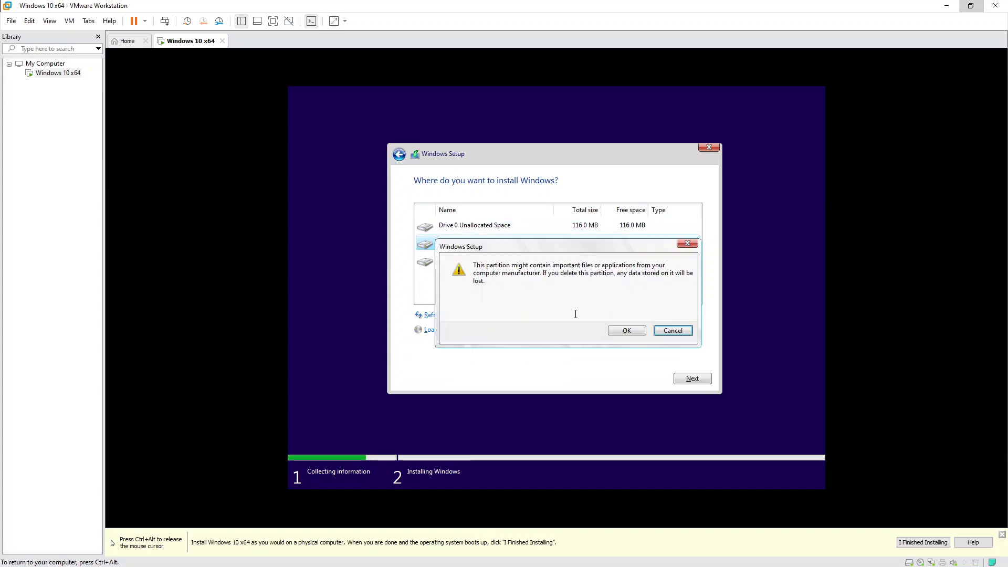
{"action": "left_click", "coordinate": [625, 331]}
Delete the remaining 39.1 GB partition and install Windows onto the 60.0 GB unallocated drive.
{"action": "left_click", "coordinate": [462, 243]}
{"action": "left_click", "coordinate": [525, 322]}
{"action": "left_click", "coordinate": [619, 331]}
{"action": "left_click", "coordinate": [592, 230]}
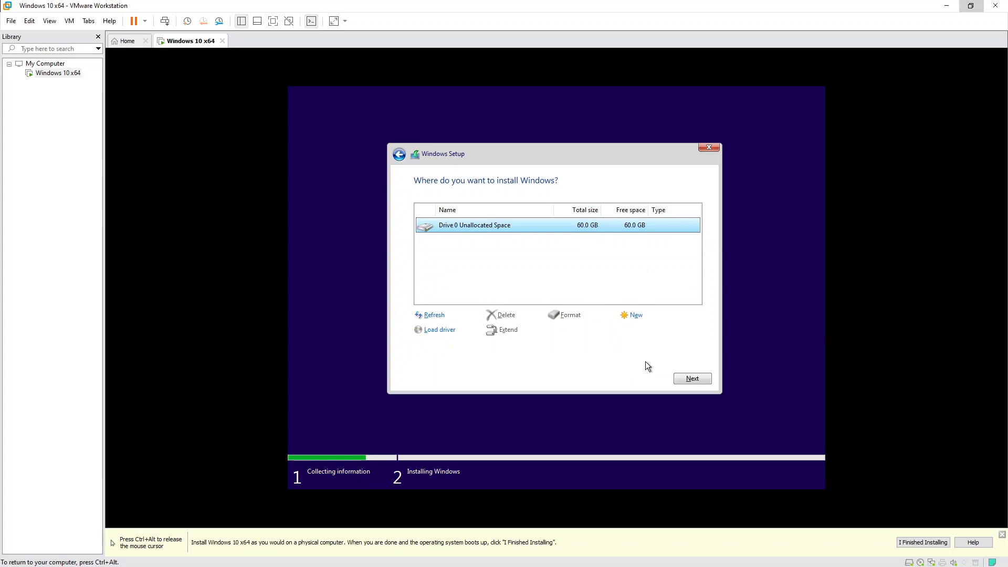
{"action": "left_click", "coordinate": [692, 379]}
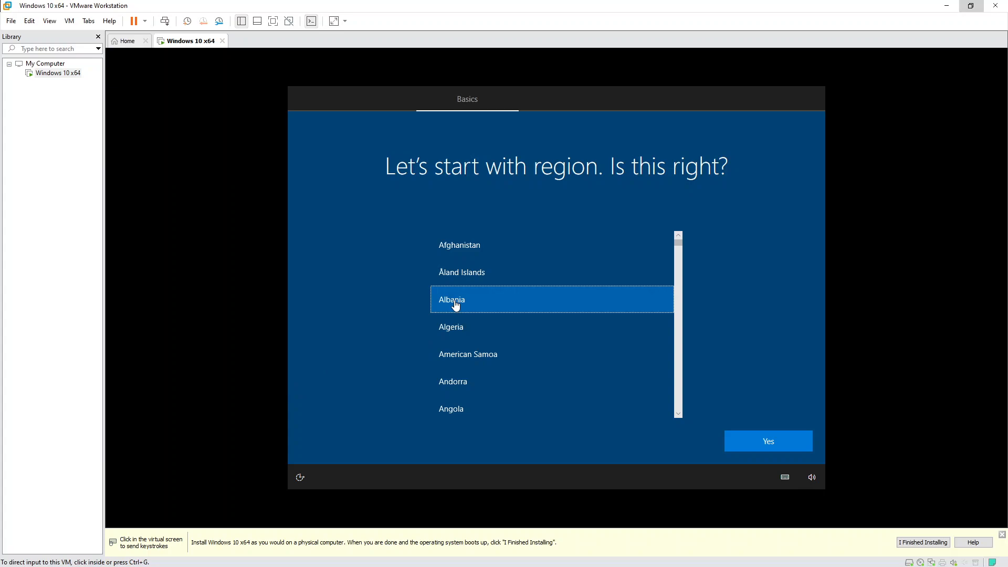
Confirm region Albania and the US keyboard layout, skipping a second layout.
{"action": "left_click", "coordinate": [767, 444]}
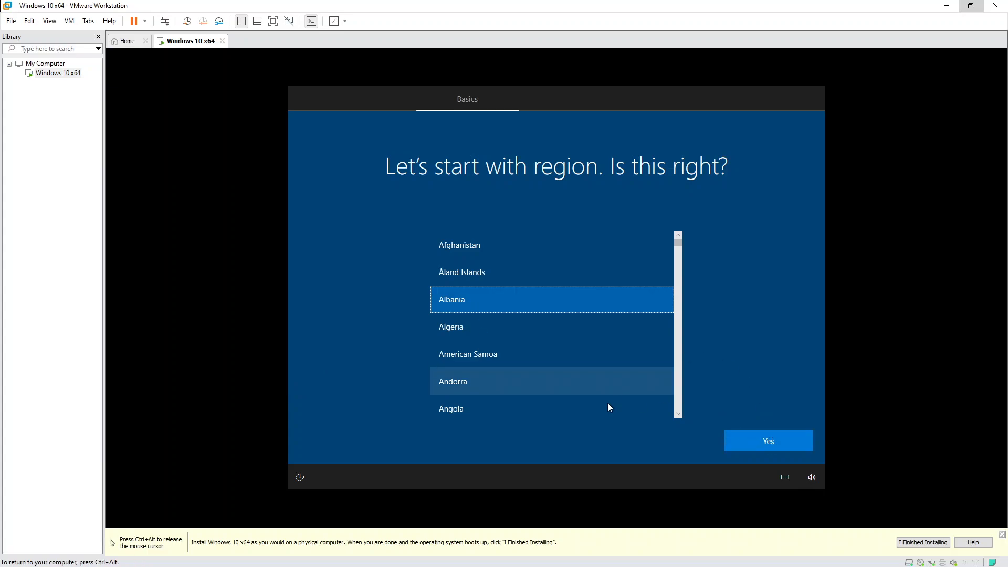
{"action": "left_click", "coordinate": [781, 442]}
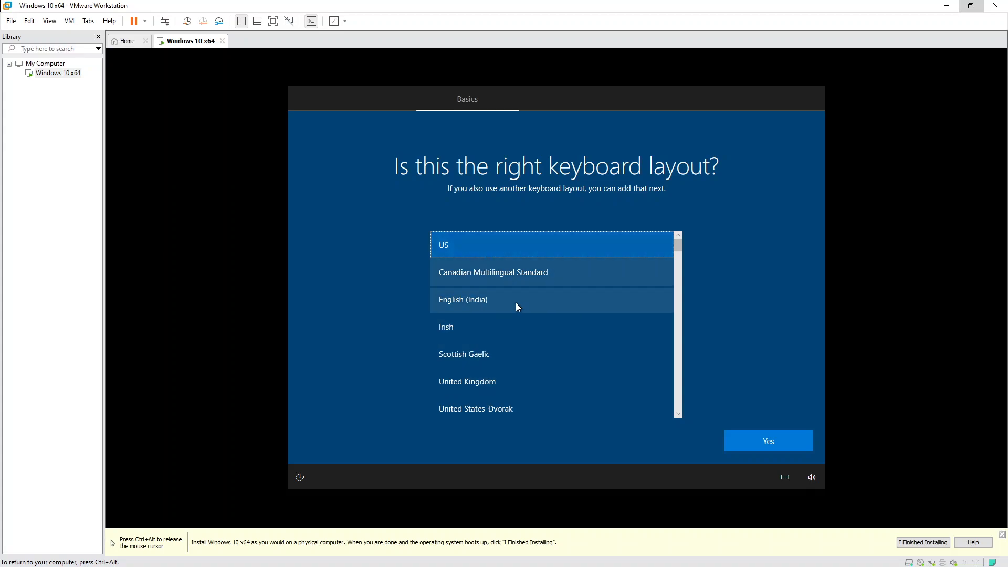
{"action": "left_click", "coordinate": [773, 443]}
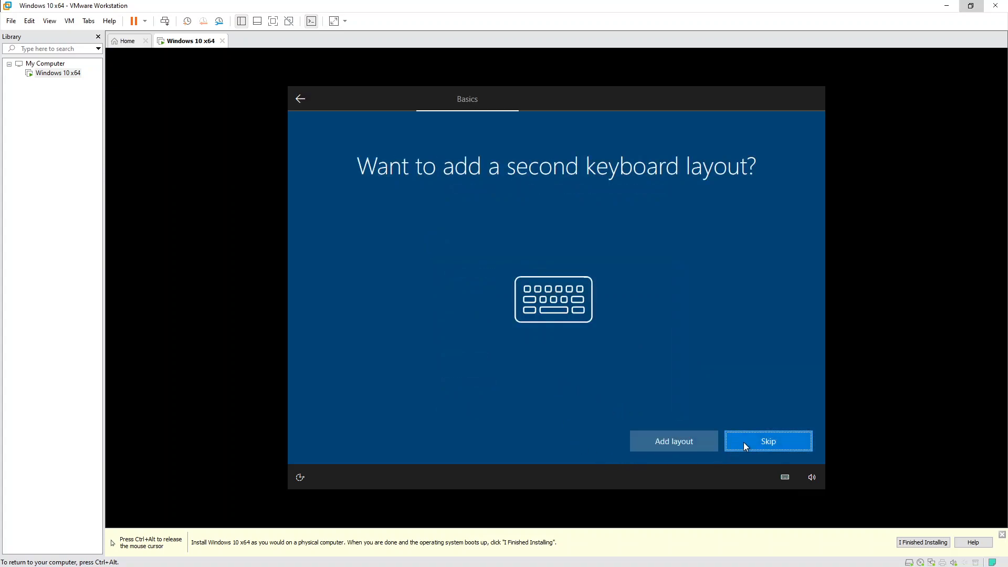
{"action": "left_click", "coordinate": [757, 442]}
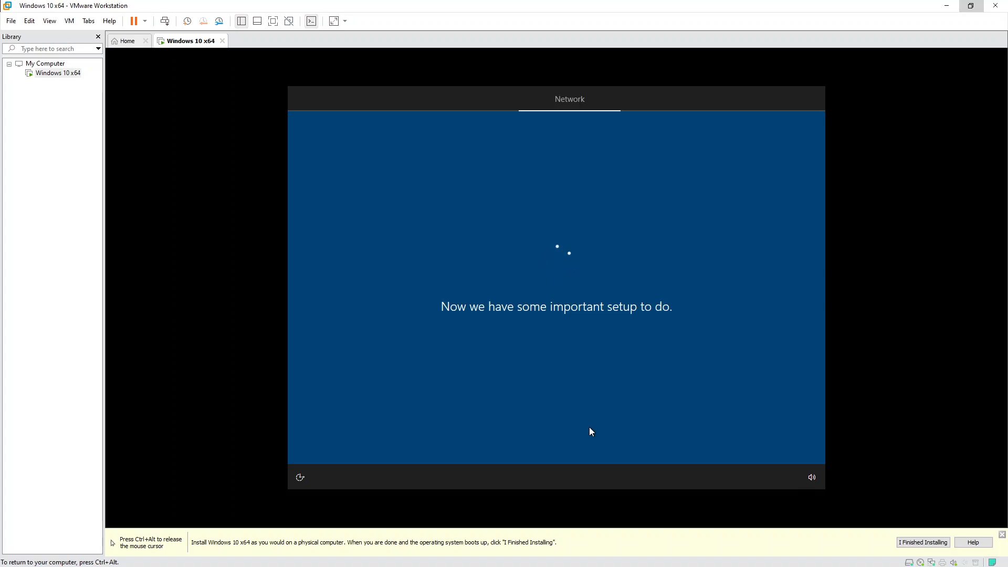
Release input, mark the installation finished on VMware's hint bar, and return input to the VM.
{"action": "key", "text": "ctrl+alt"}
{"action": "left_click", "coordinate": [392, 409]}
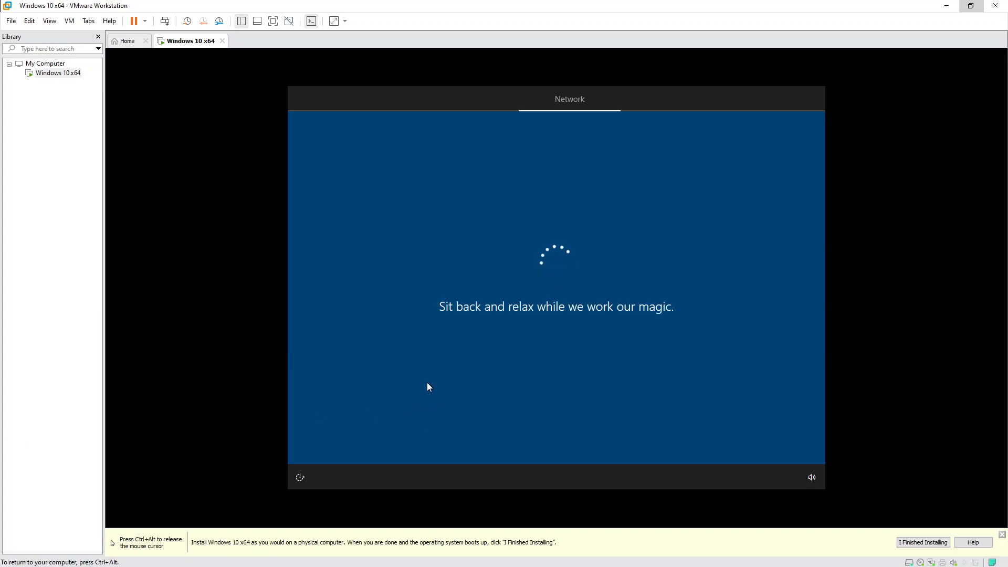
{"action": "key", "text": "ctrl+alt"}
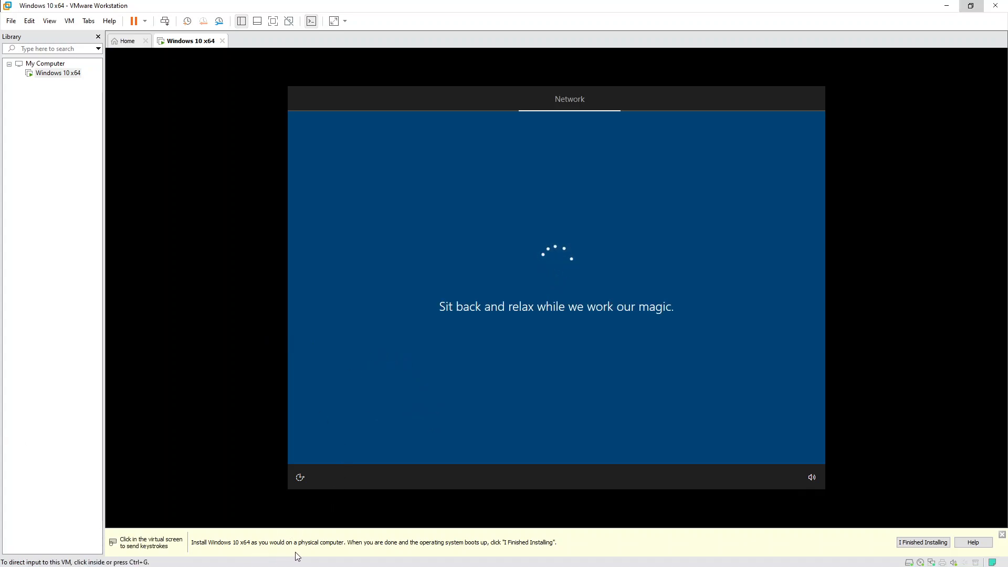
{"action": "left_click", "coordinate": [923, 542]}
{"action": "left_click", "coordinate": [509, 477]}
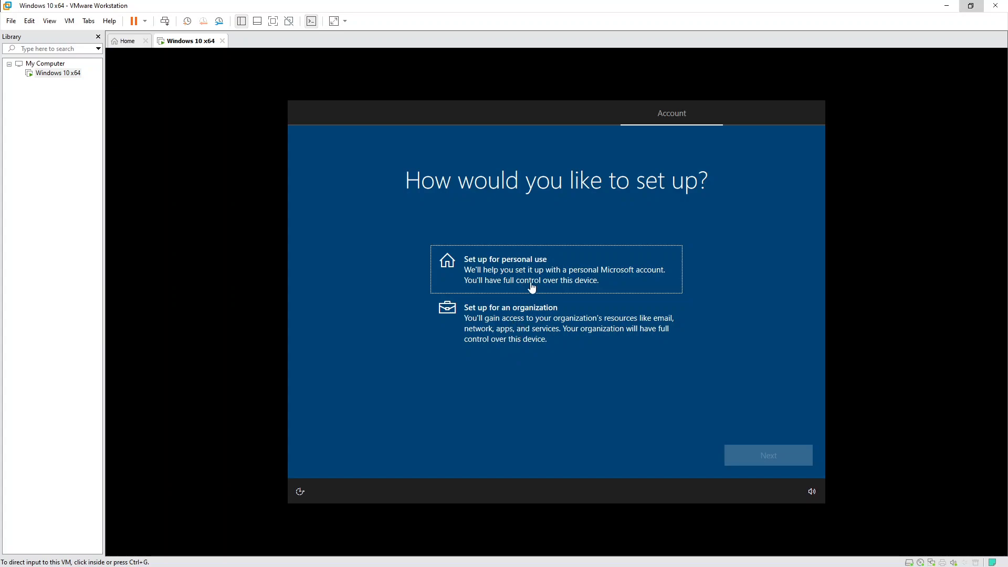
Choose to set up the device for personal use.
{"action": "left_click", "coordinate": [514, 264]}
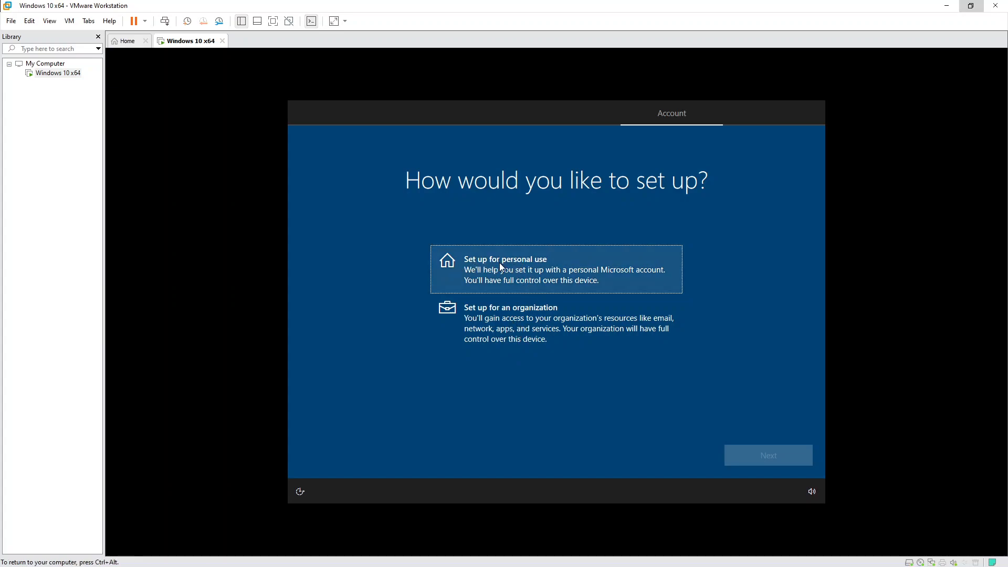
{"action": "left_click", "coordinate": [562, 269]}
{"action": "left_click", "coordinate": [773, 460]}
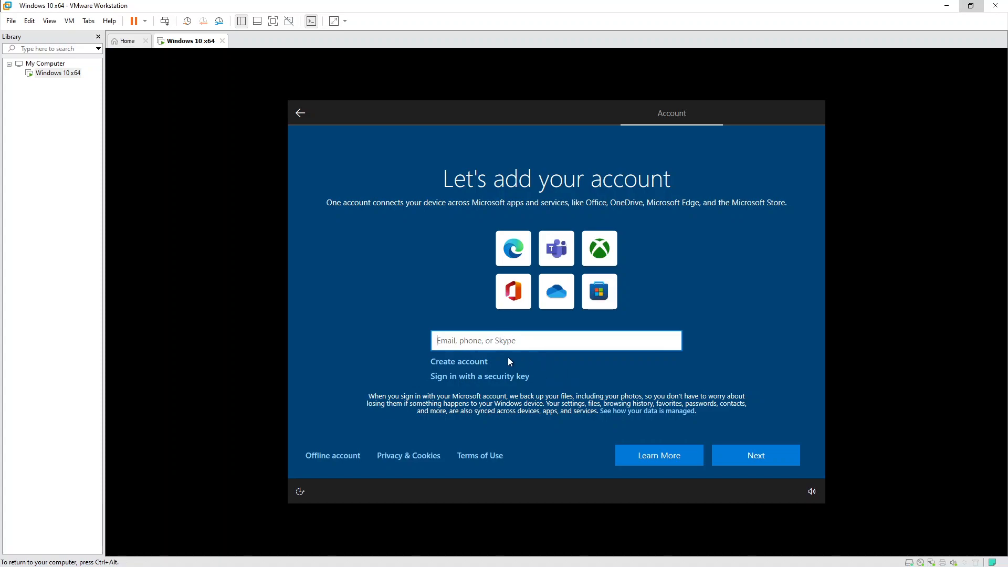
Choose an offline account and accept the limited experience instead of signing in.
{"action": "left_click", "coordinate": [331, 456]}
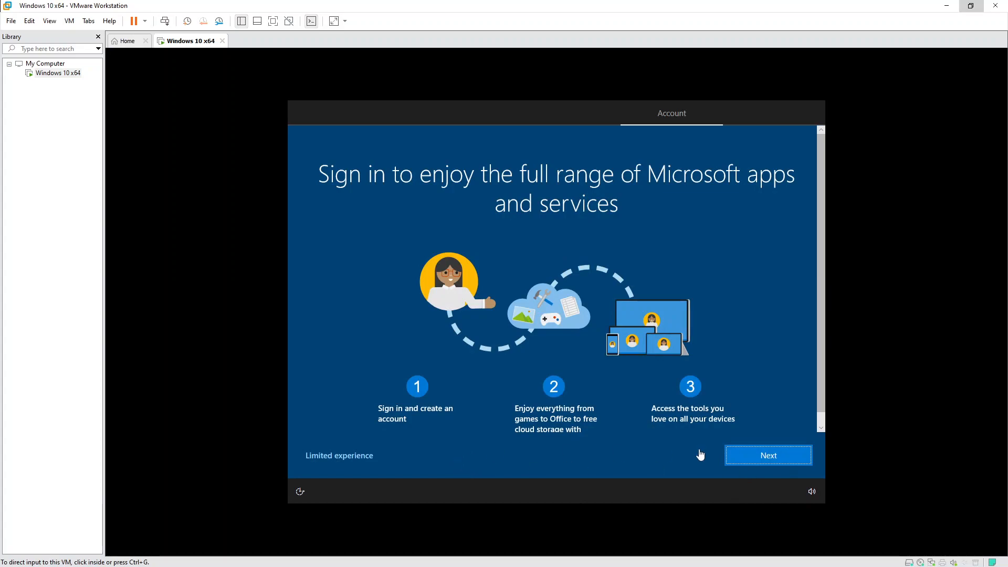
{"action": "left_click", "coordinate": [768, 457]}
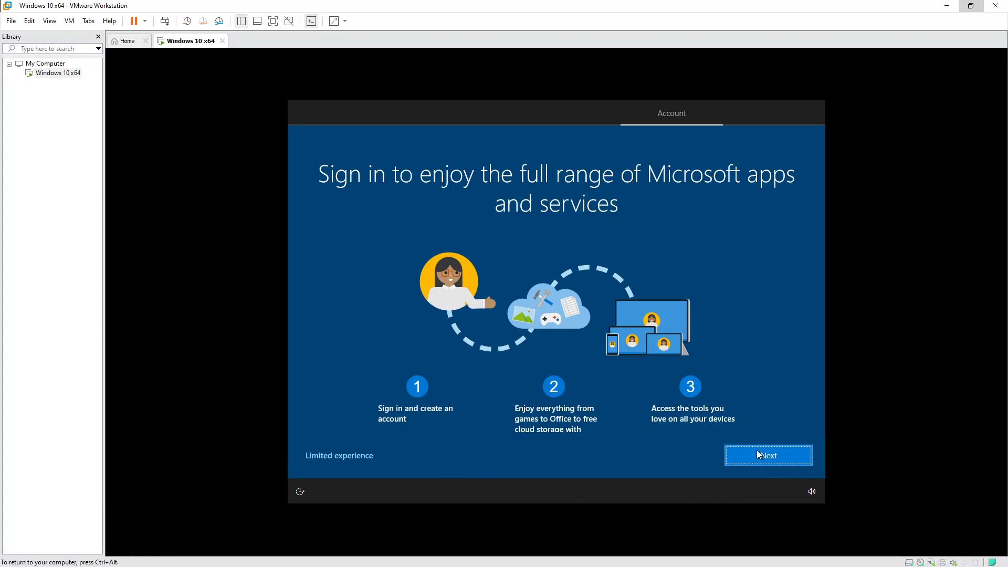
{"action": "left_click", "coordinate": [756, 452]}
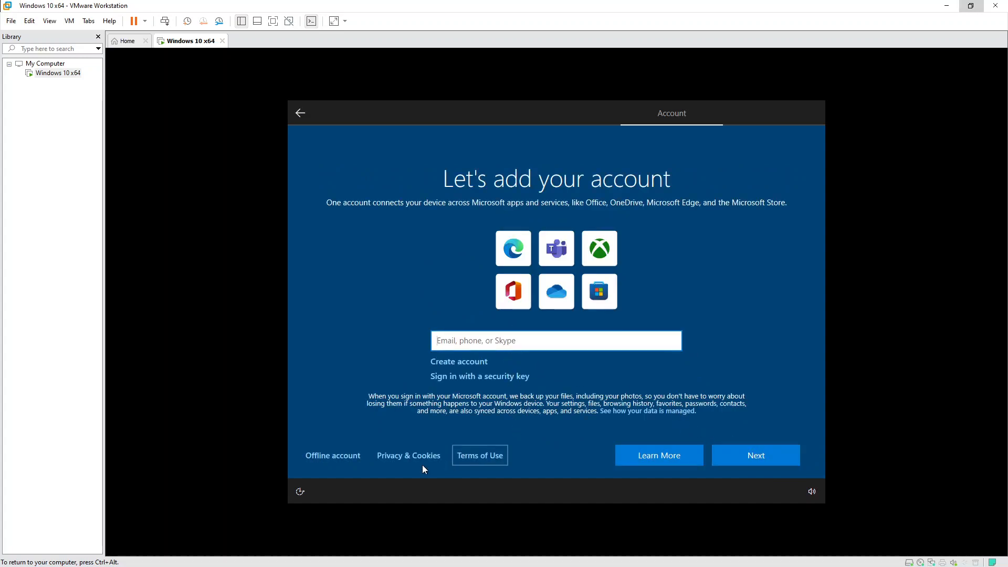
{"action": "left_click", "coordinate": [342, 454]}
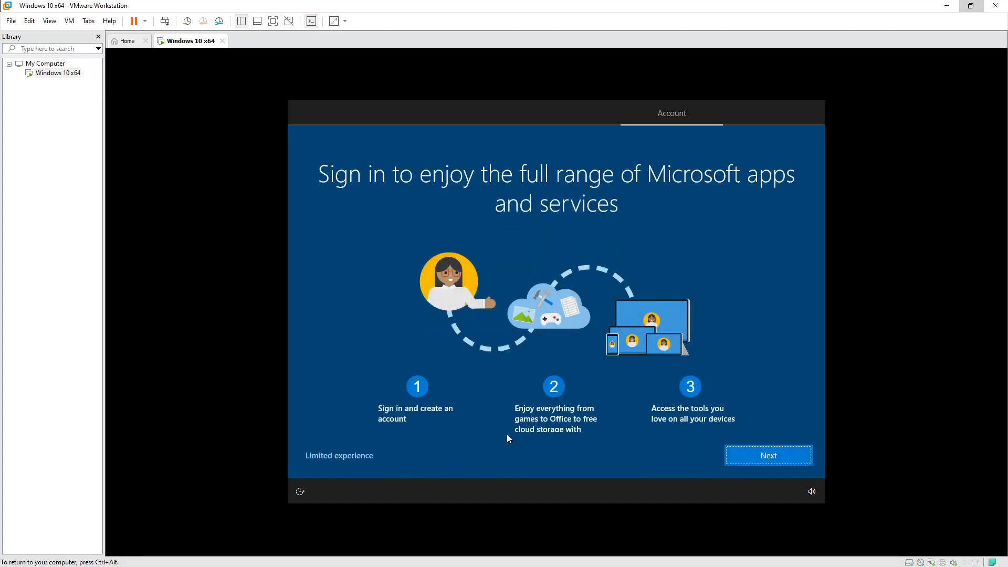
{"action": "left_click", "coordinate": [342, 455]}
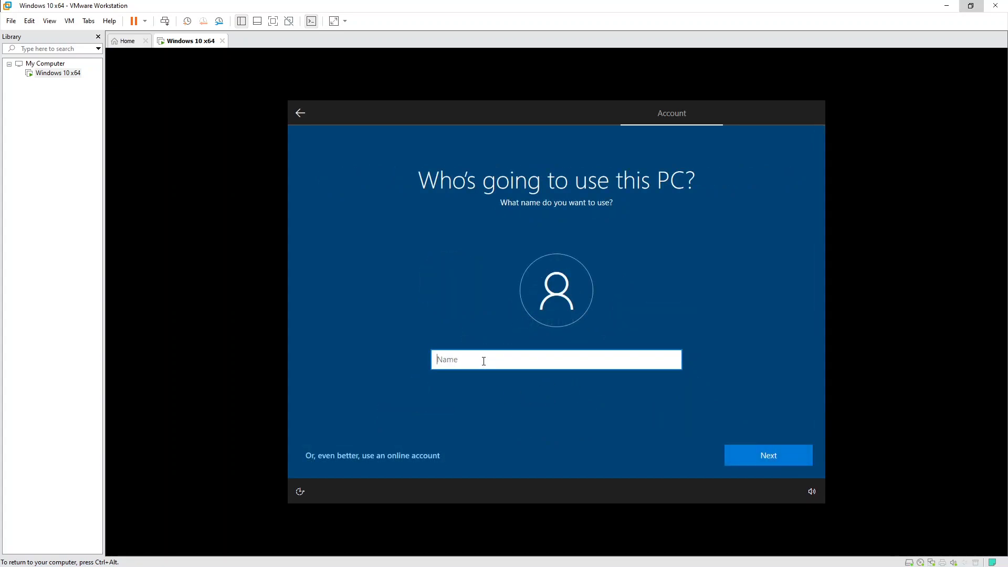
Name the local account 'Pc-xy', then enter and confirm its password.
{"action": "type", "text": "Pc-xy"}
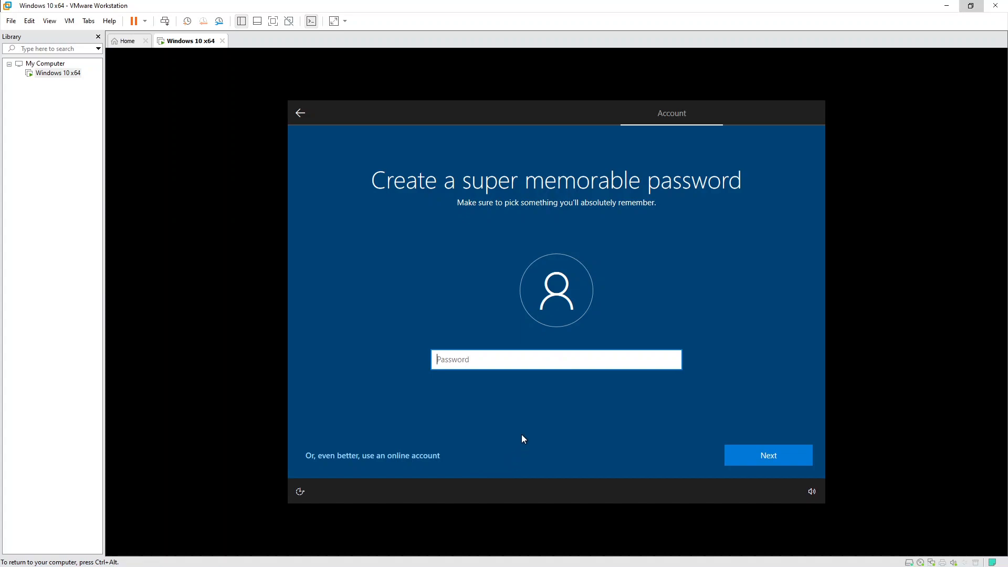
{"action": "type", "text": "••••"}
{"action": "left_click", "coordinate": [775, 457]}
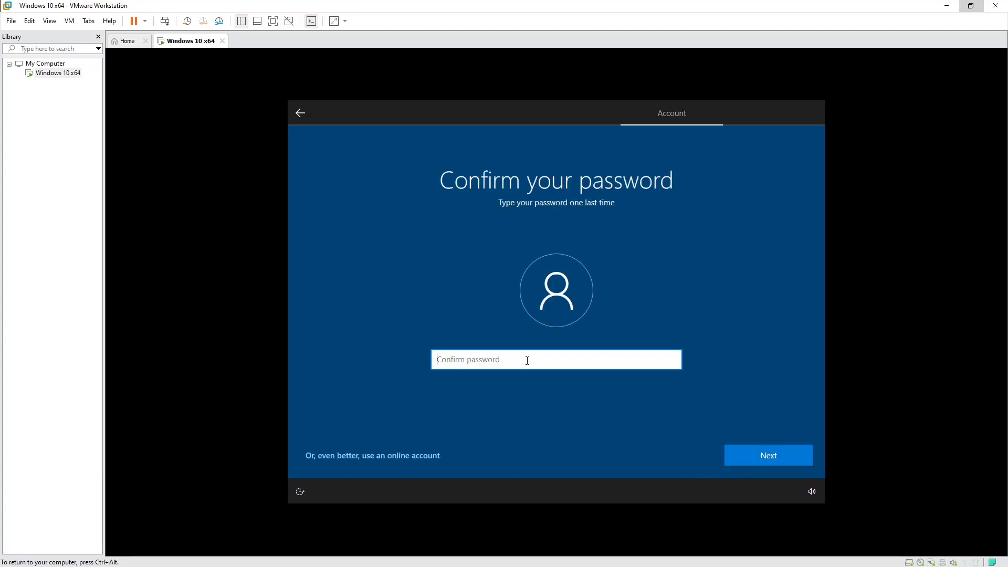
{"action": "type", "text": "••"}
{"action": "left_click", "coordinate": [776, 449]}
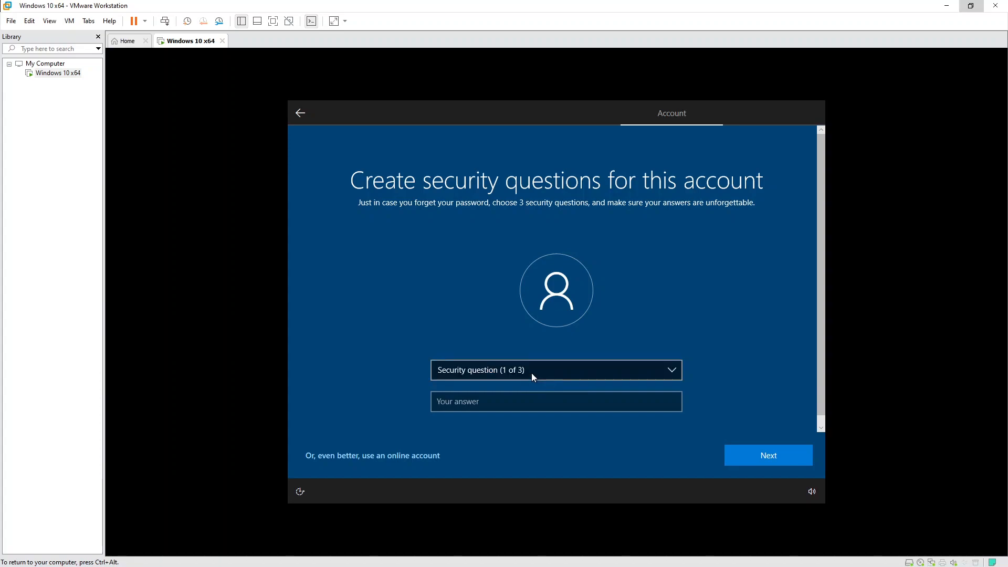
Pick the first pet's name security question and enter its answer.
{"action": "left_click", "coordinate": [565, 370]}
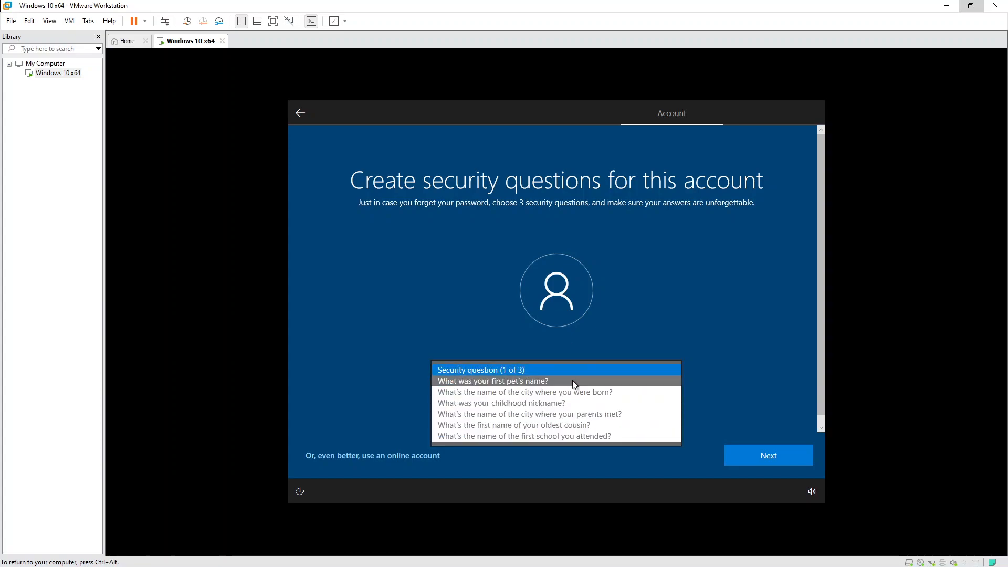
{"action": "left_click", "coordinate": [572, 380]}
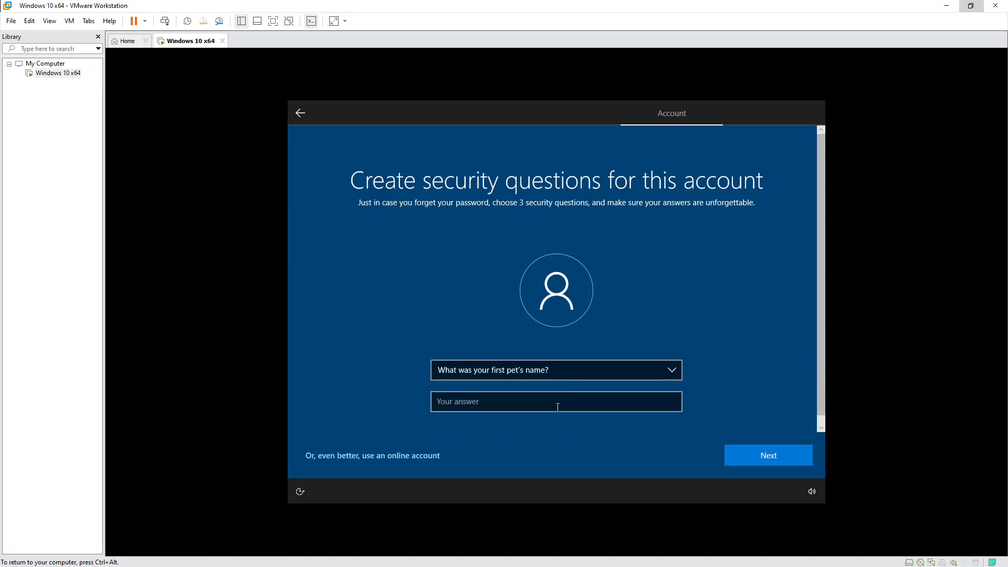
{"action": "left_click", "coordinate": [553, 401]}
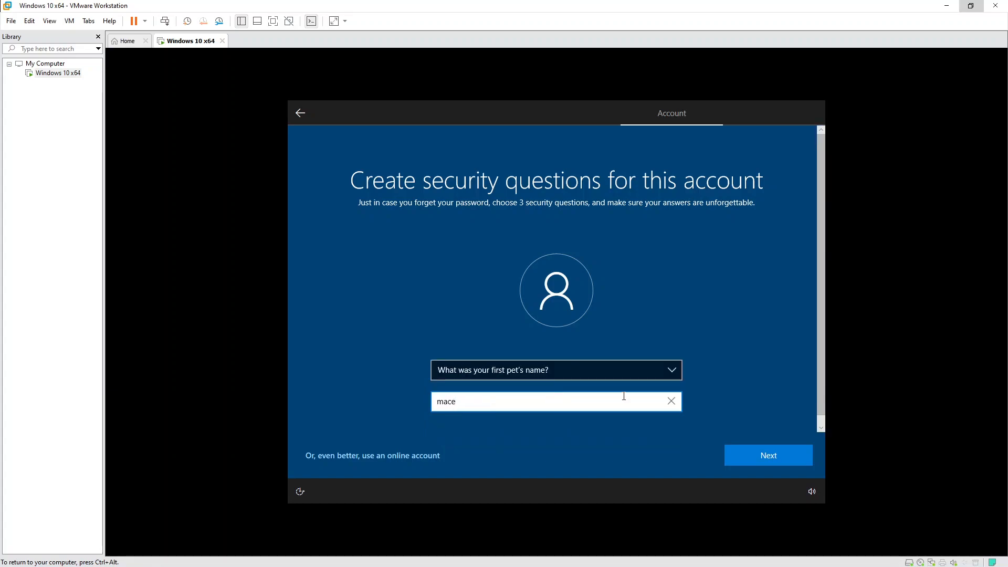
{"action": "left_click", "coordinate": [761, 455]}
Pick the city-where-you-were-born question and enter its answer, fixing a typo.
{"action": "left_click", "coordinate": [585, 369]}
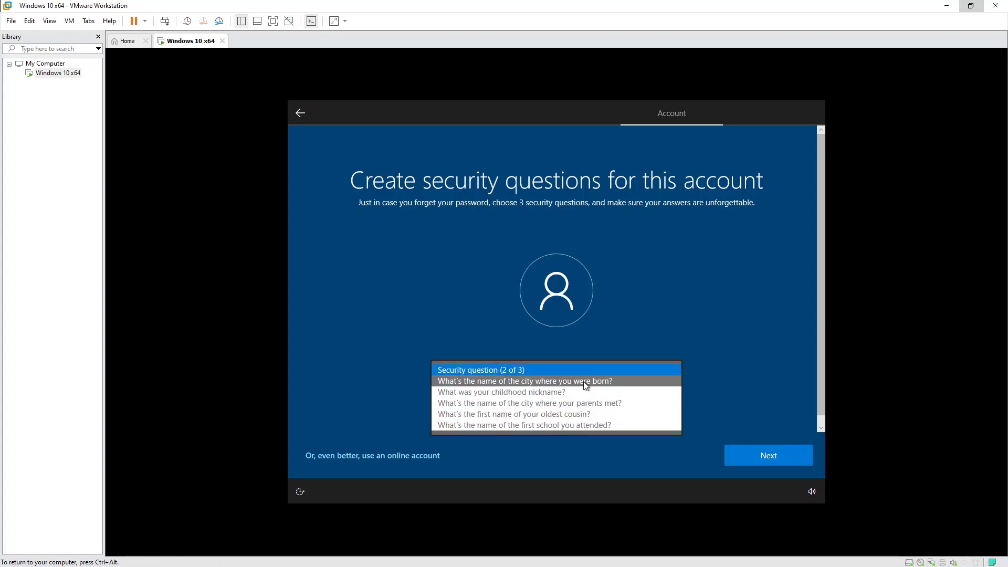
{"action": "left_click", "coordinate": [584, 382]}
{"action": "left_click", "coordinate": [531, 401]}
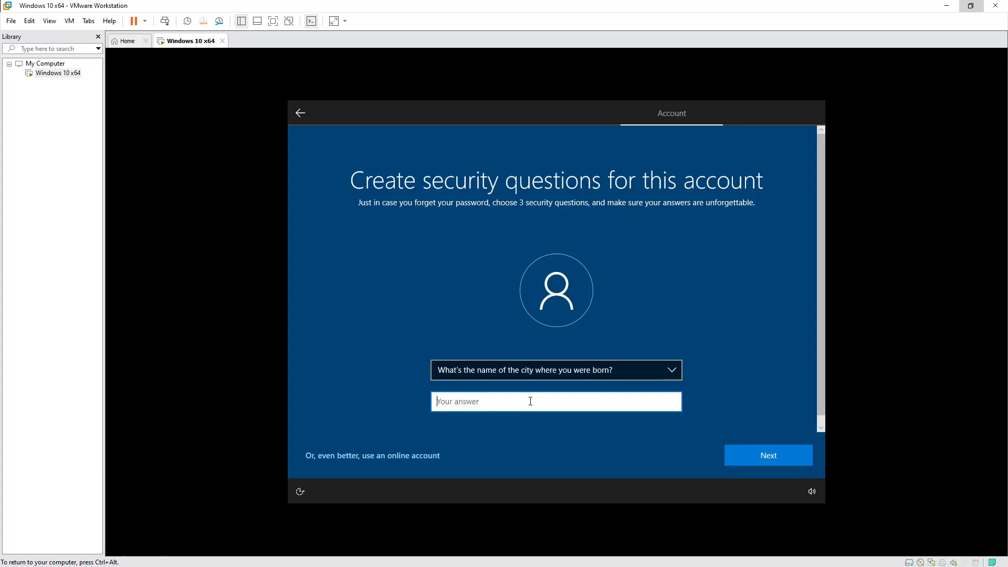
{"action": "type", "text": "B"}
{"action": "left_click", "coordinate": [453, 404]}
{"action": "key", "text": "BackSpace"}
{"action": "left_click", "coordinate": [765, 456]}
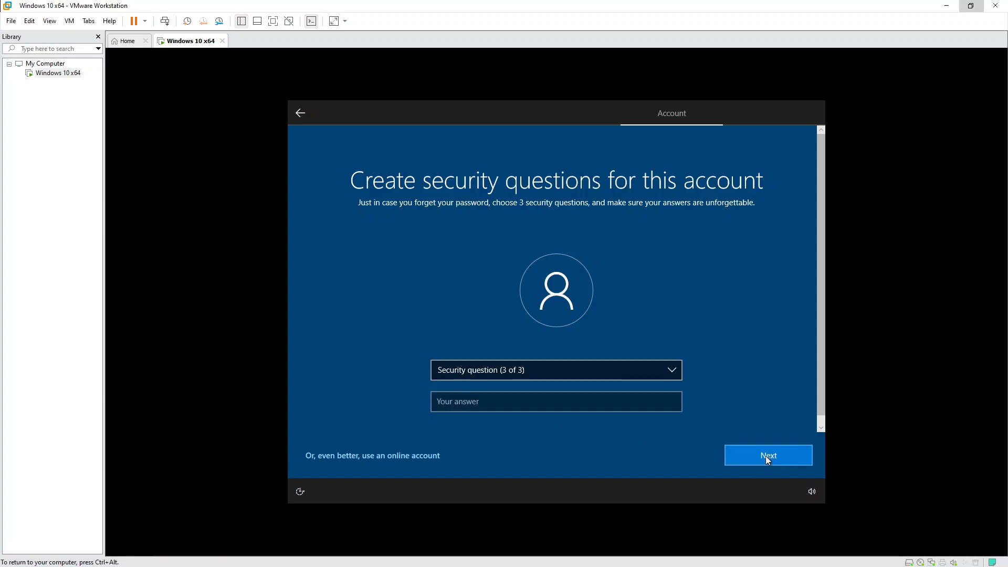
Pick the city-where-your-parents-met question and enter its answer.
{"action": "left_click", "coordinate": [586, 370]}
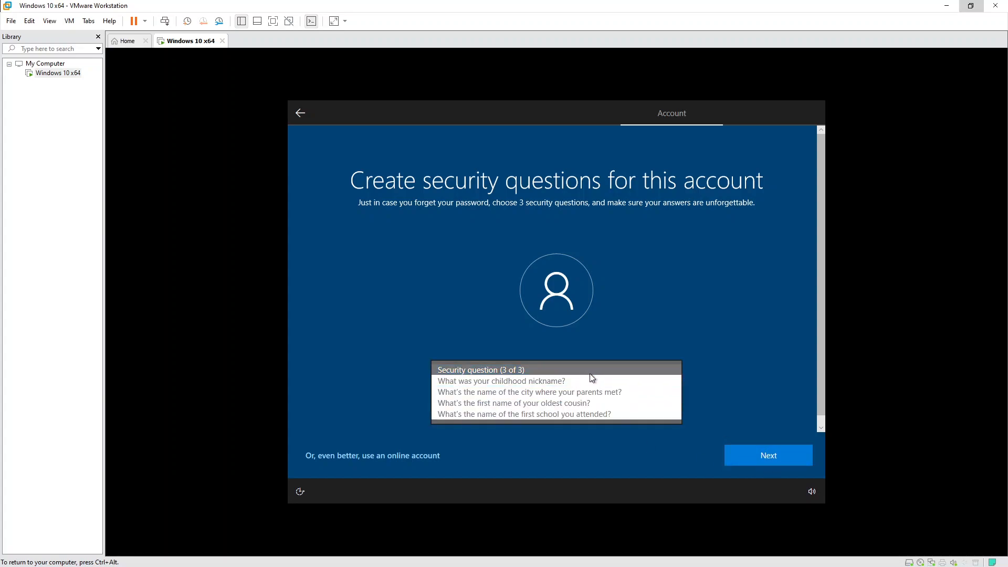
{"action": "left_click", "coordinate": [616, 393]}
{"action": "left_click", "coordinate": [559, 408]}
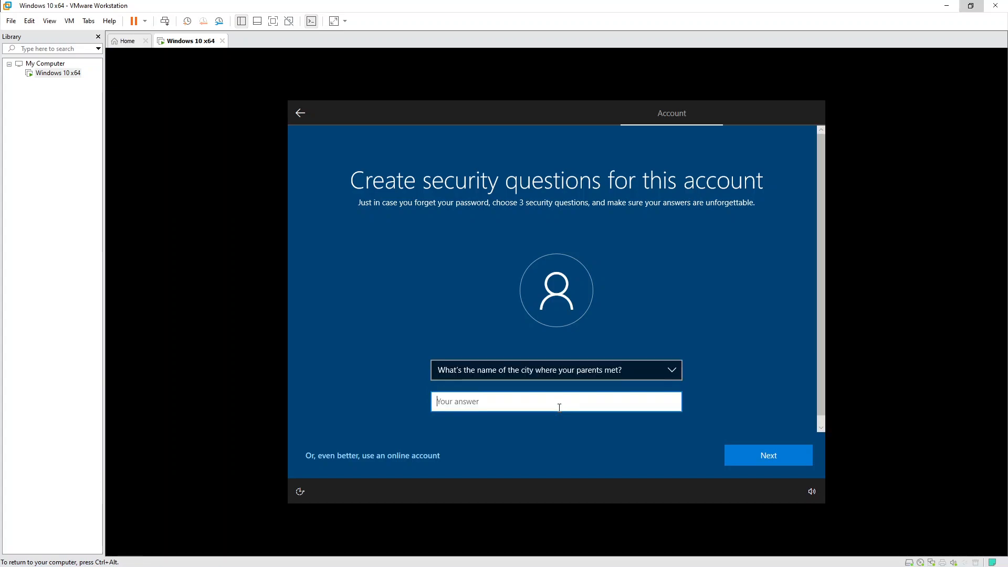
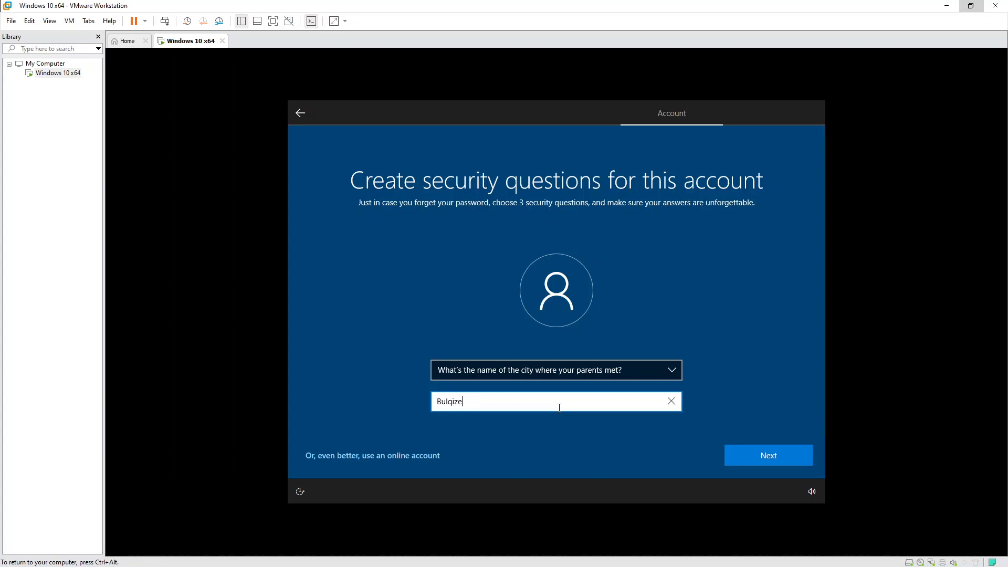
{"action": "left_click", "coordinate": [768, 461]}
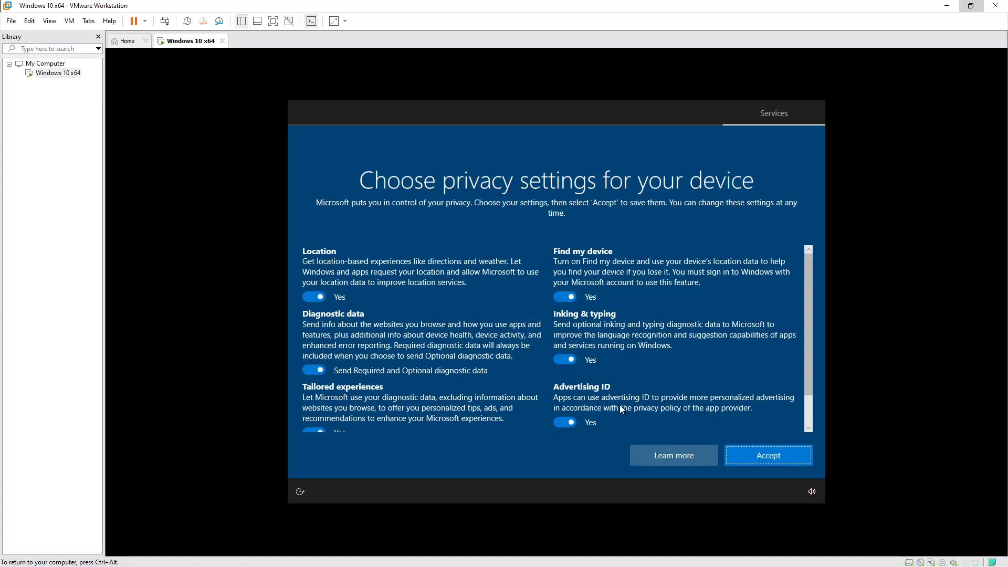
Accept the privacy settings with all defaults left on.
{"action": "scroll", "coordinate": [717, 402], "scroll_direction": "down", "scroll_amount": 2}
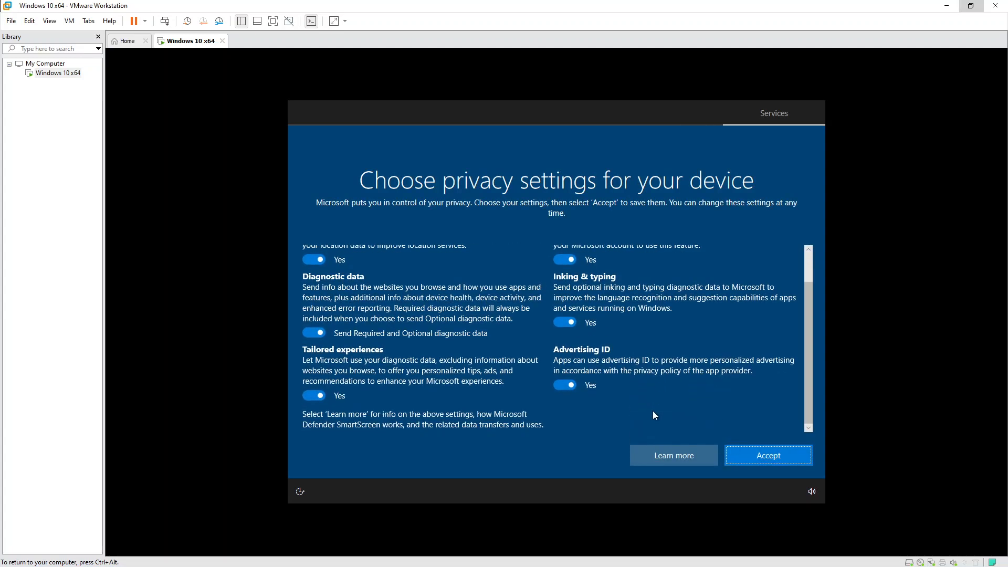
{"action": "left_click", "coordinate": [780, 458]}
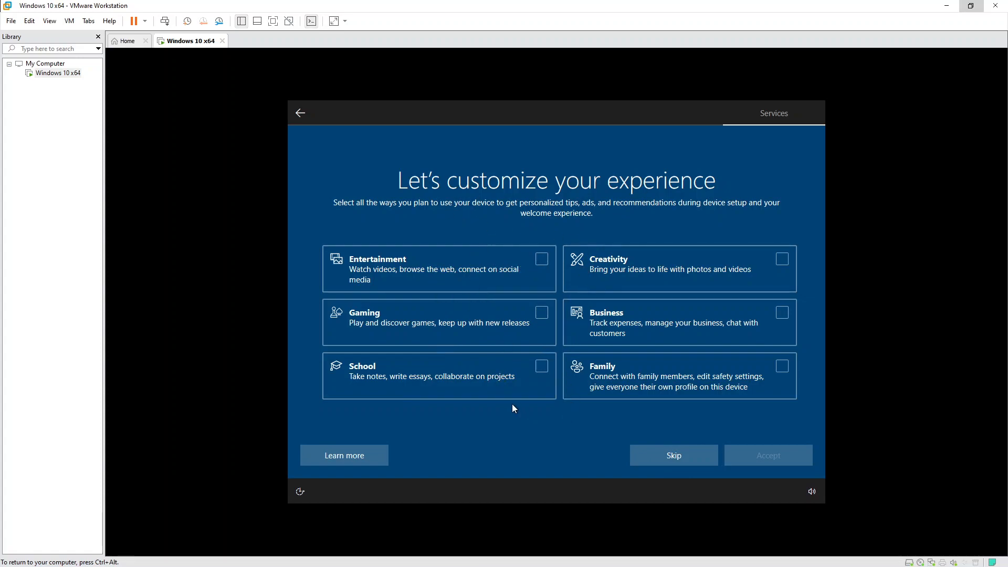
Skip the device-usage choices and release input once the Windows 10 desktop appears.
{"action": "left_click", "coordinate": [674, 458]}
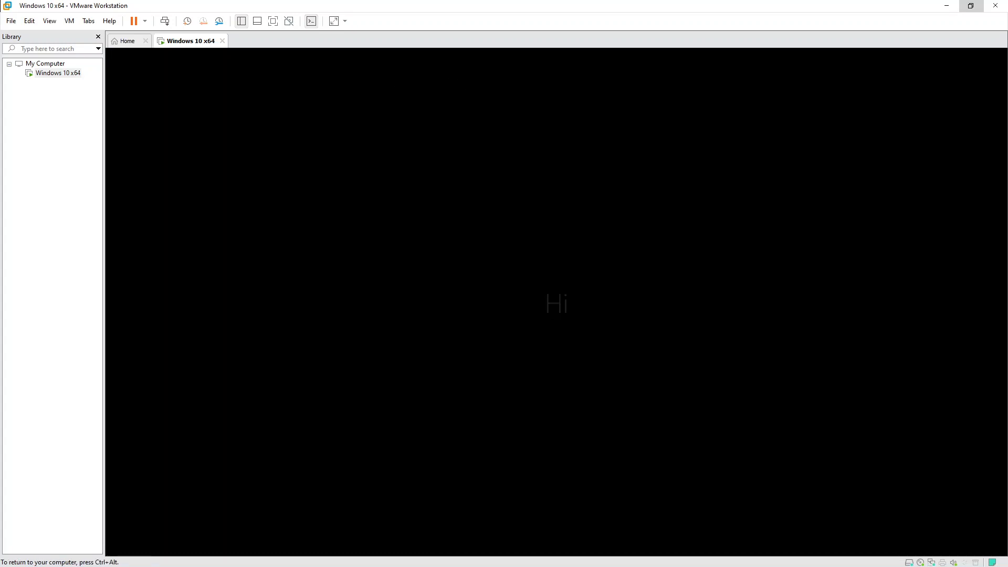
{"action": "key", "text": "ctrl+alt"}
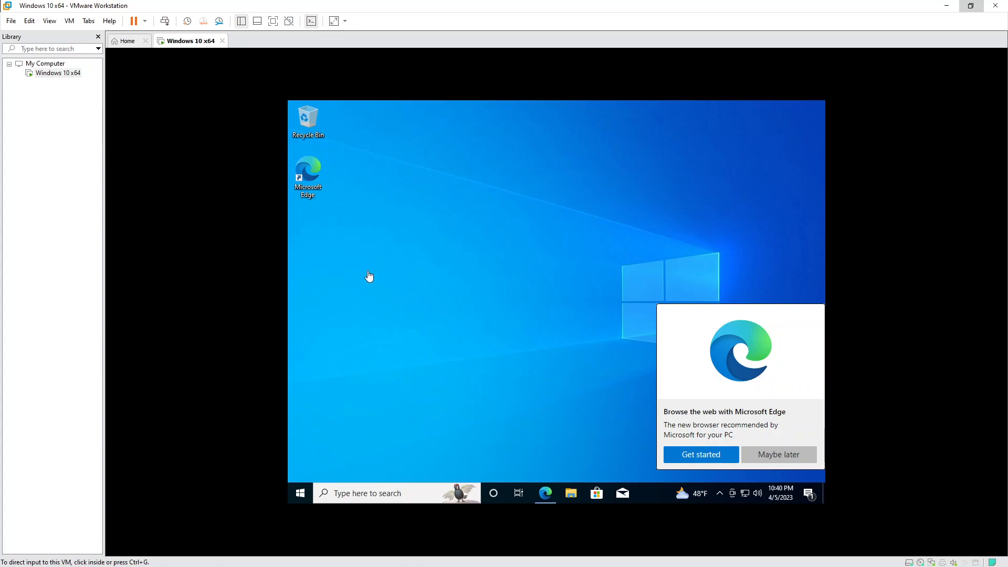
Decline Edge's promotion with 'Maybe later', view This PC's drives in File Explorer, then close it.
{"action": "left_click", "coordinate": [780, 455]}
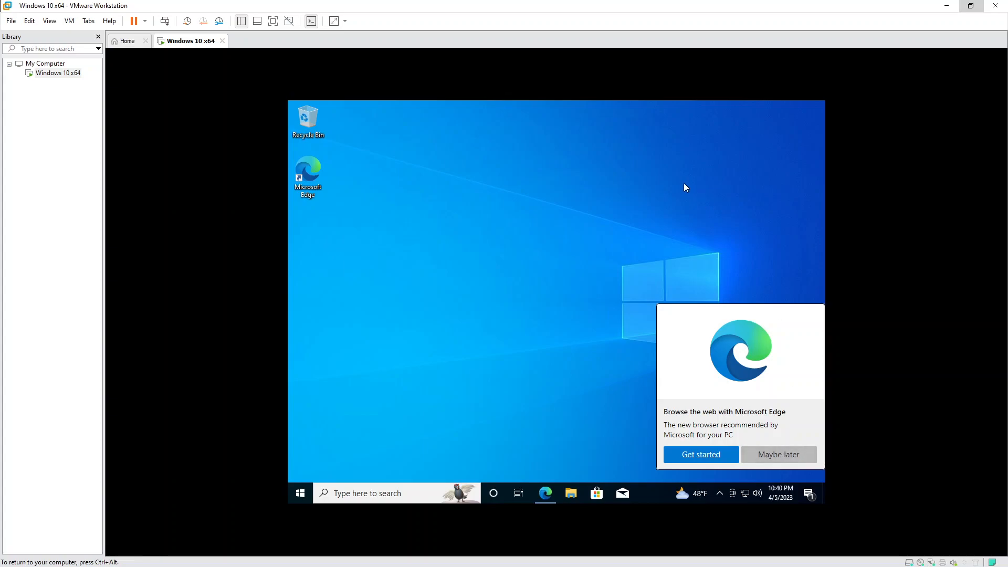
{"action": "left_click", "coordinate": [780, 455]}
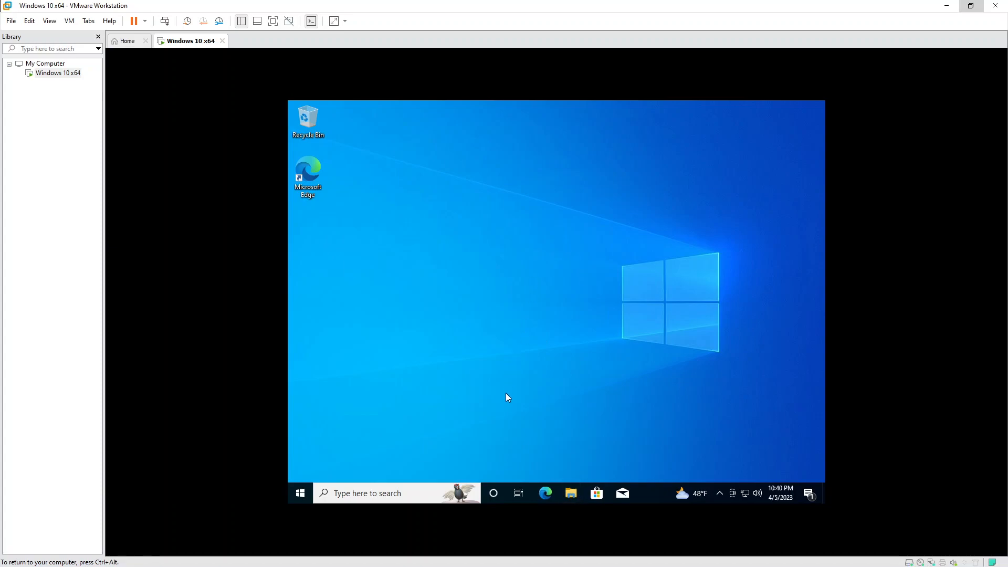
{"action": "left_click", "coordinate": [573, 497]}
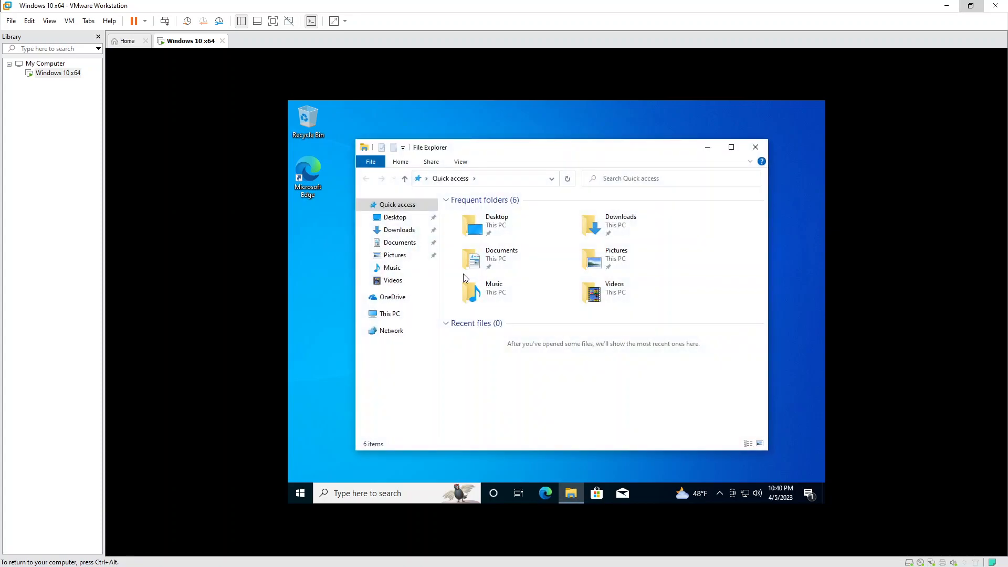
{"action": "left_click", "coordinate": [396, 315]}
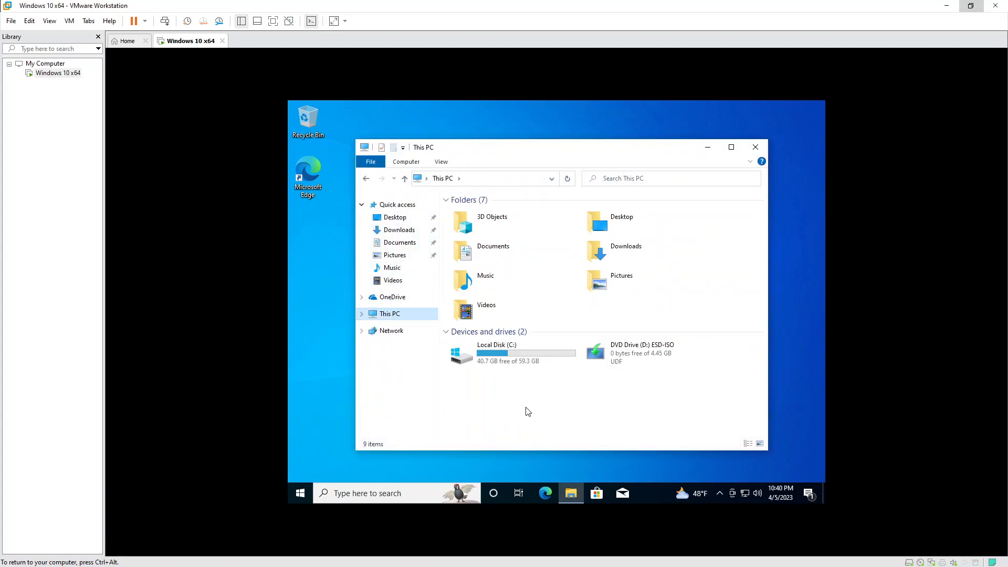
{"action": "left_click_drag", "start_coordinate": [539, 378], "coordinate": [467, 346]}
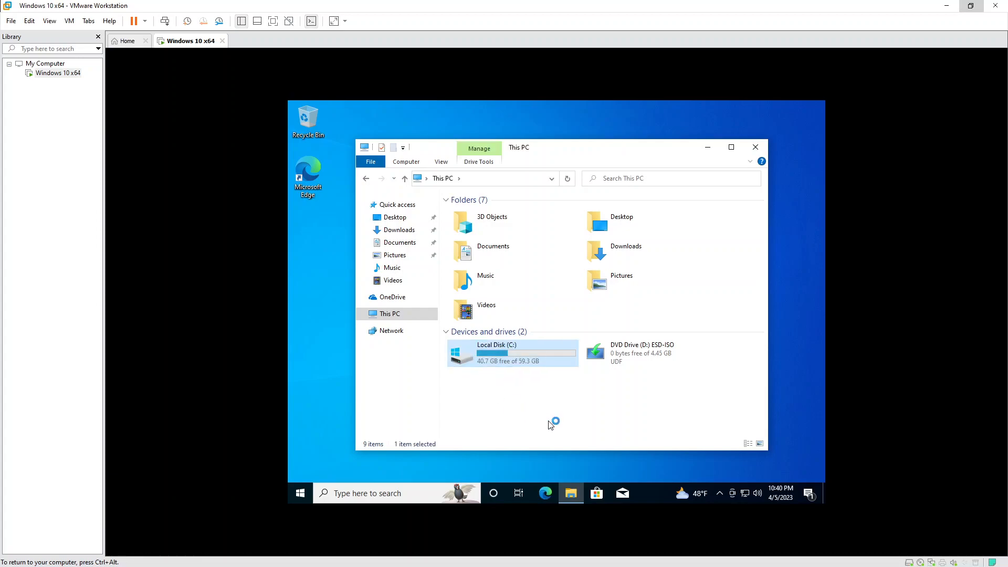
{"action": "left_click", "coordinate": [554, 419]}
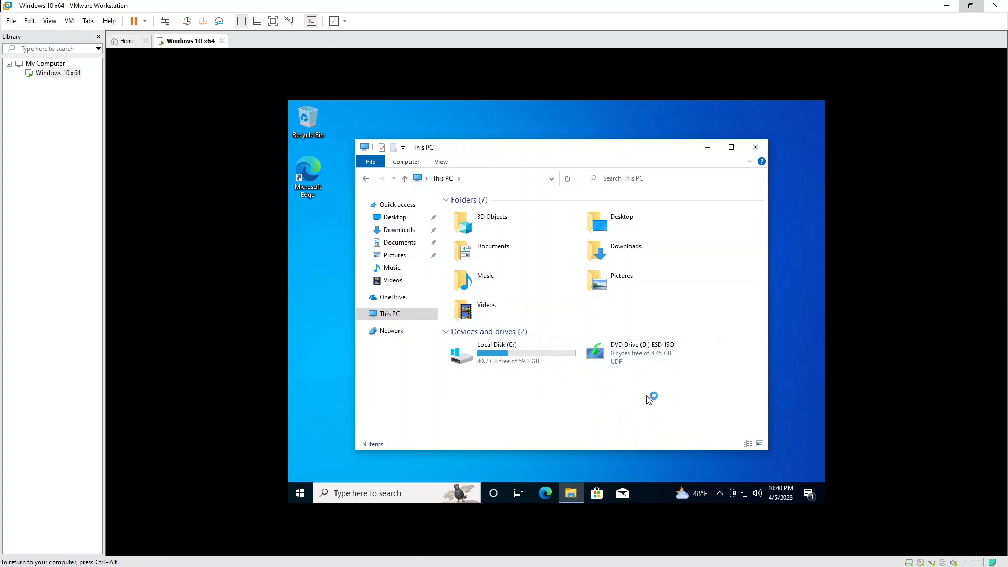
{"action": "left_click", "coordinate": [756, 147]}
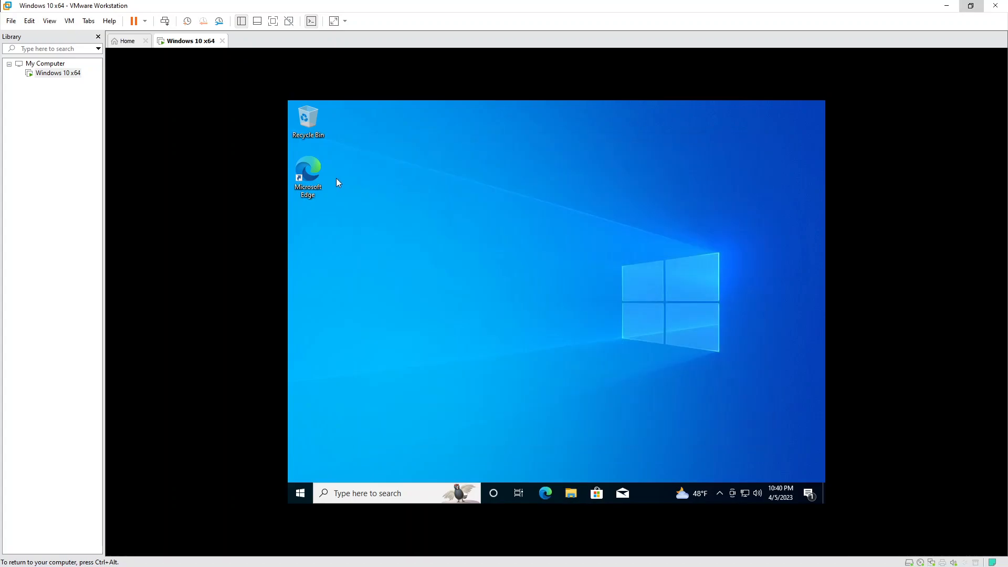
Launch Edge and finish its first-run setup without signing in.
{"action": "double_click", "coordinate": [315, 177]}
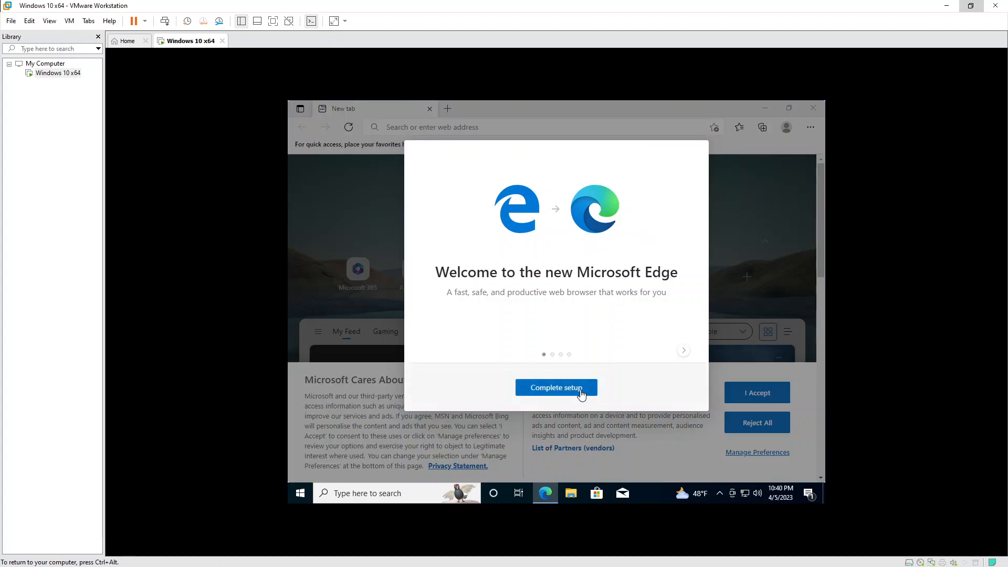
{"action": "left_click", "coordinate": [557, 388]}
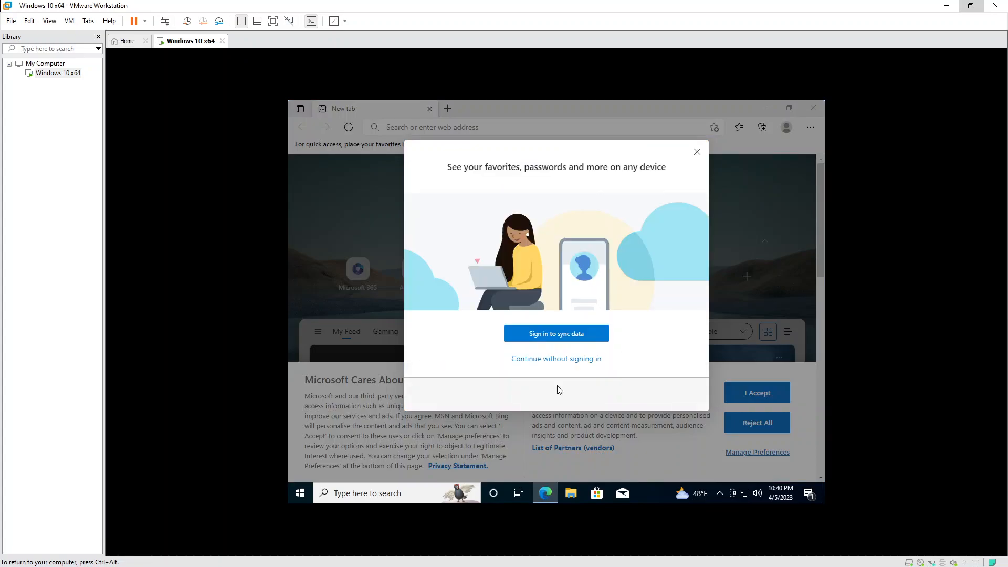
{"action": "left_click", "coordinate": [563, 359]}
{"action": "left_click", "coordinate": [543, 128]}
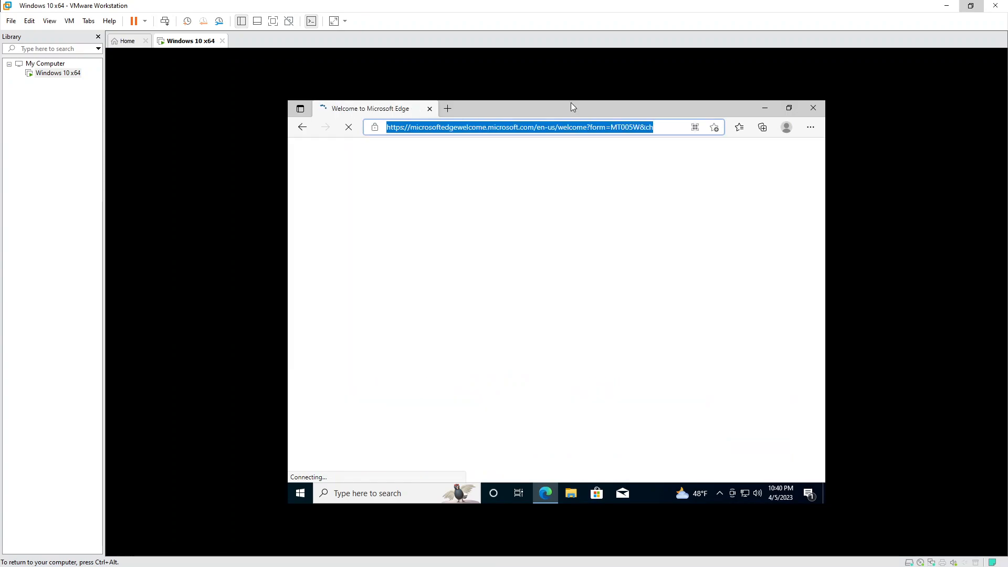
Search Bing for 'download windows 10' in a new tab.
{"action": "left_click", "coordinate": [448, 109]}
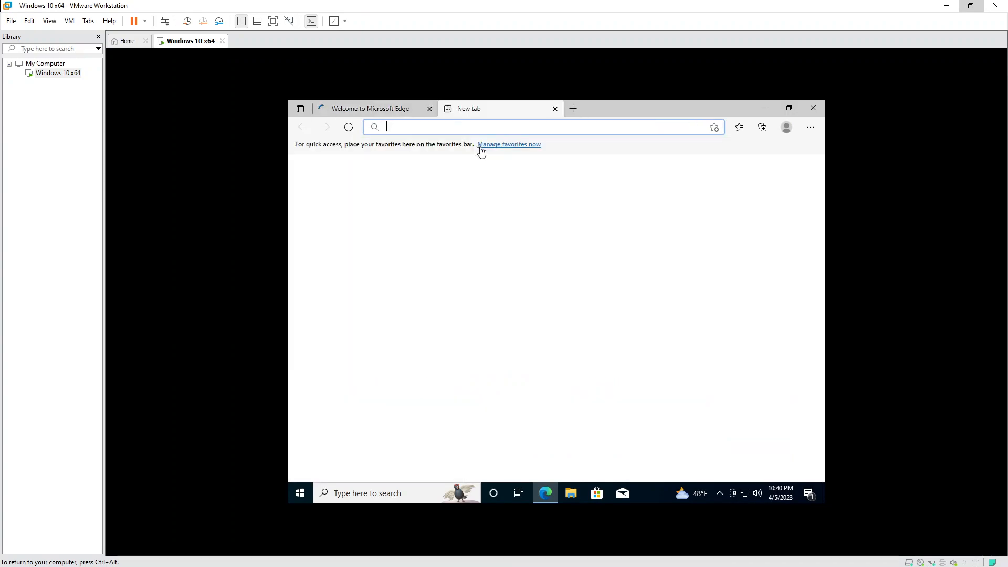
{"action": "type", "text": "down"}
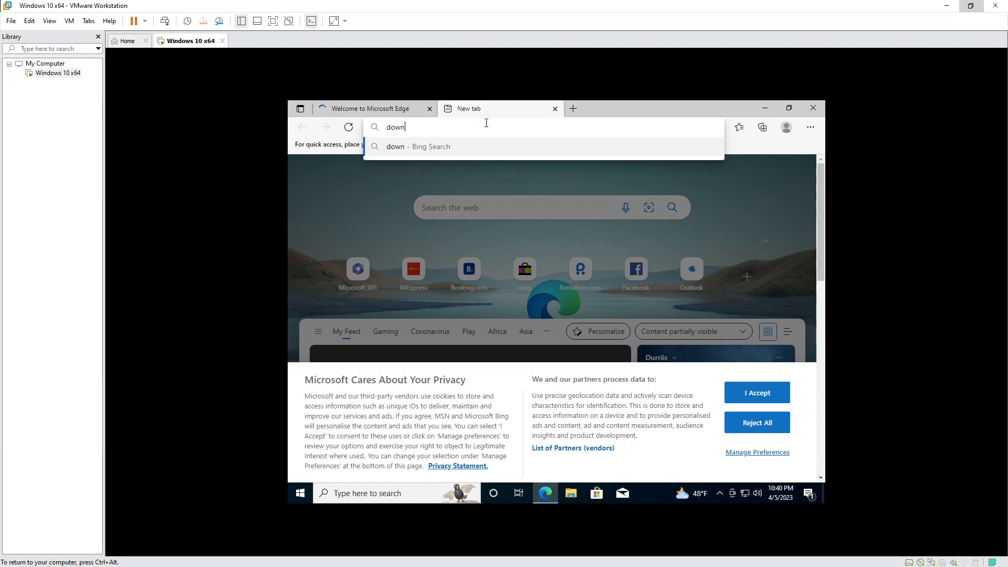
{"action": "type", "text": "load windows"}
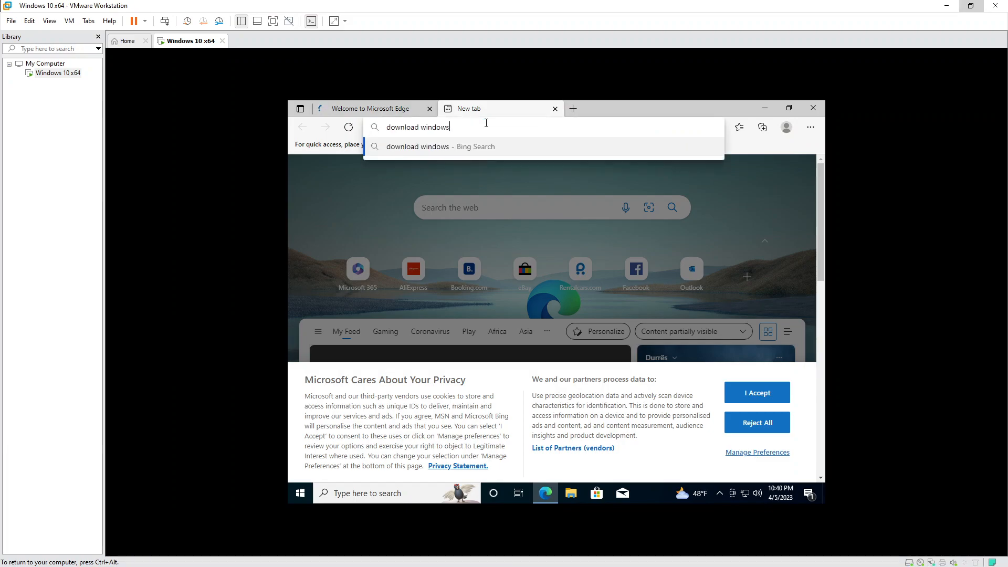
{"action": "type", "text": " 10"}
{"action": "key", "text": "Return"}
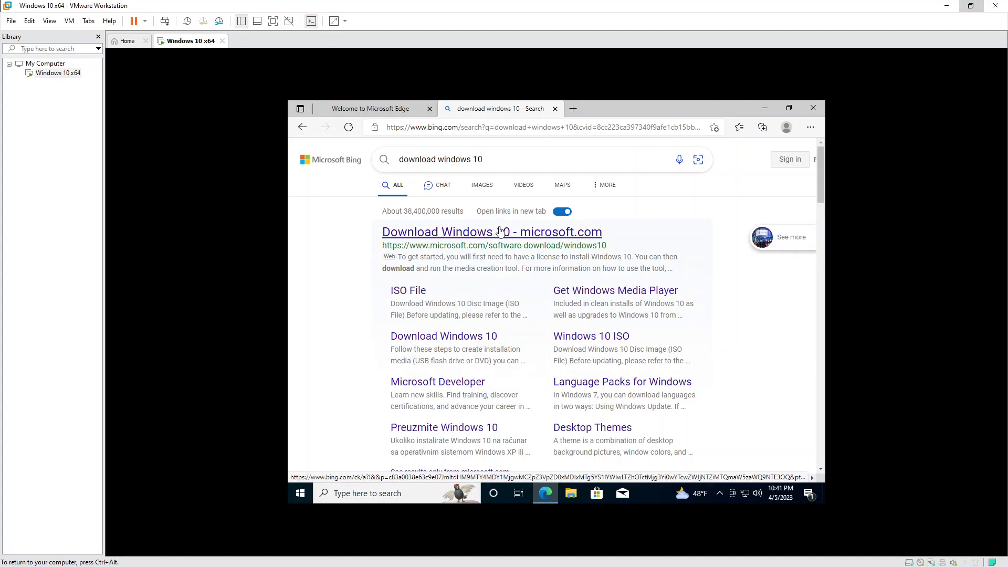
Open the microsoft.com Download Windows 10 result from the Bing results.
{"action": "scroll", "coordinate": [500, 232], "scroll_direction": "down", "scroll_amount": 8}
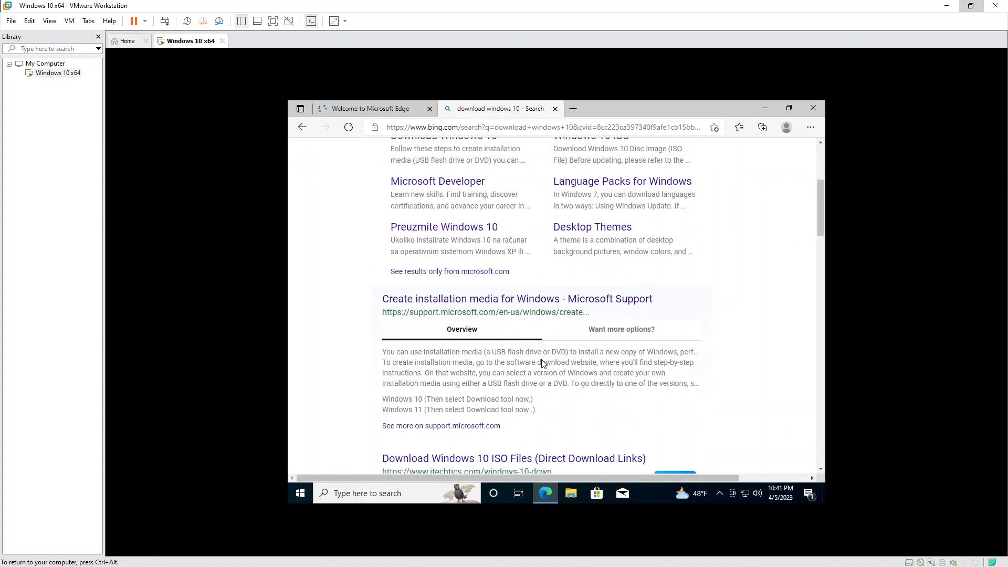
{"action": "scroll", "coordinate": [557, 368], "scroll_direction": "down", "scroll_amount": 5}
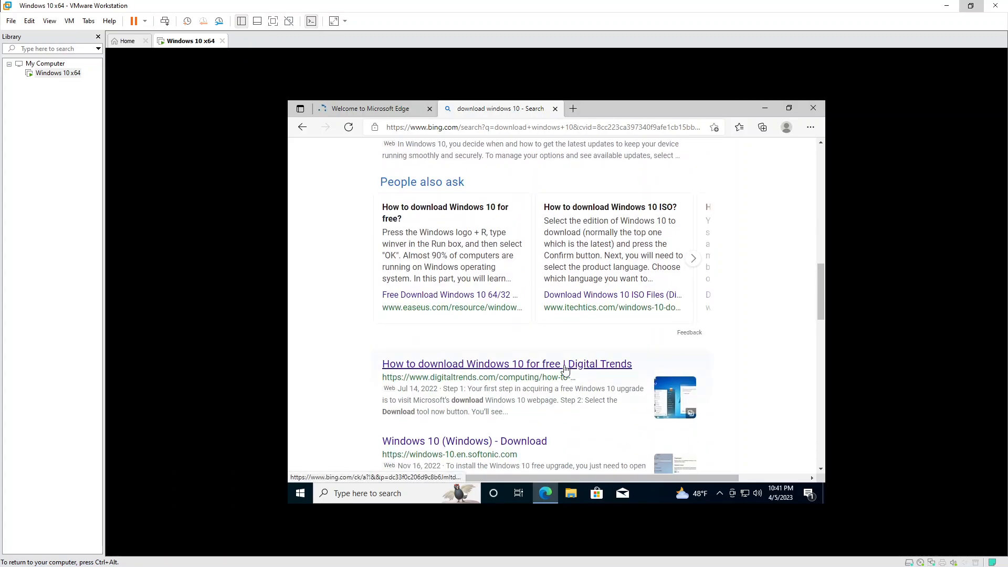
{"action": "scroll", "coordinate": [565, 369], "scroll_direction": "up", "scroll_amount": 13}
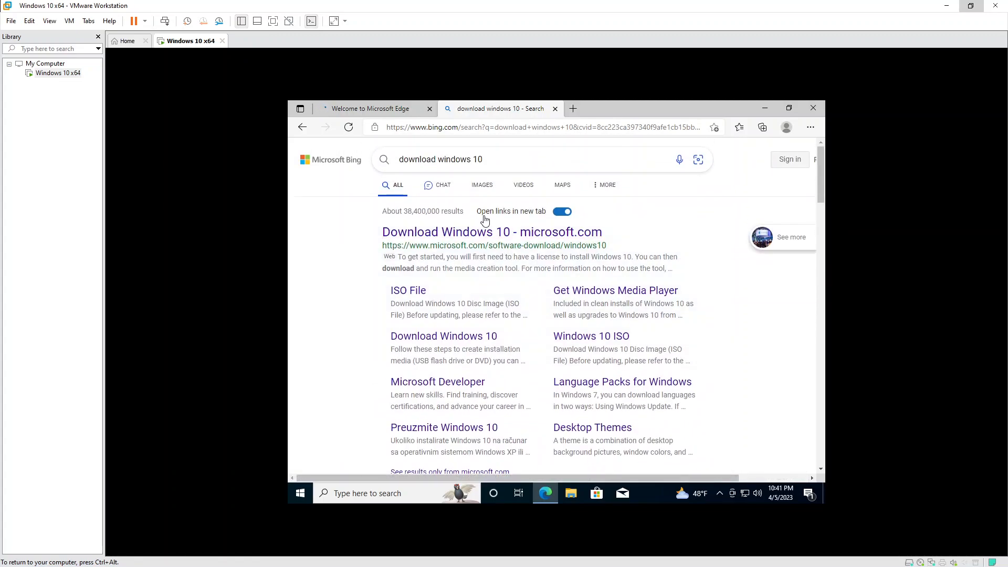
{"action": "left_click", "coordinate": [484, 234]}
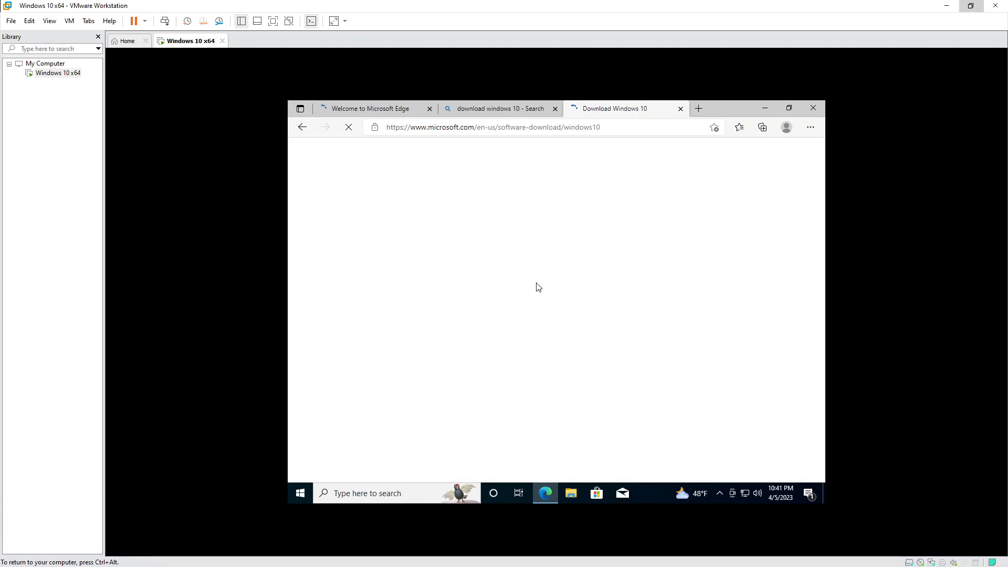
Go to Google in the Bing tab and search for 'windows 10 download'.
{"action": "left_click", "coordinate": [511, 110]}
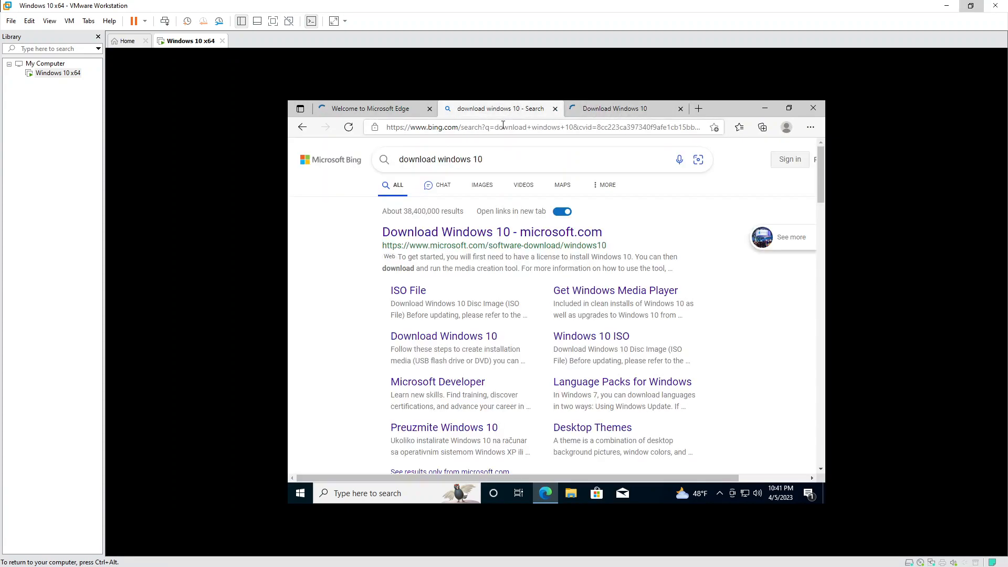
{"action": "left_click", "coordinate": [502, 127]}
{"action": "type", "text": "google"}
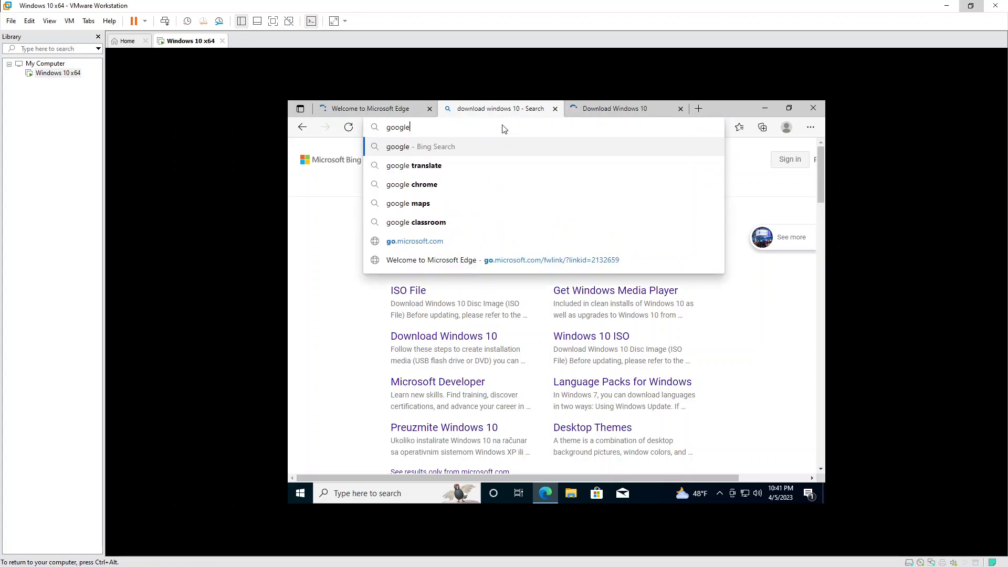
{"action": "key", "text": "ctrl+Return"}
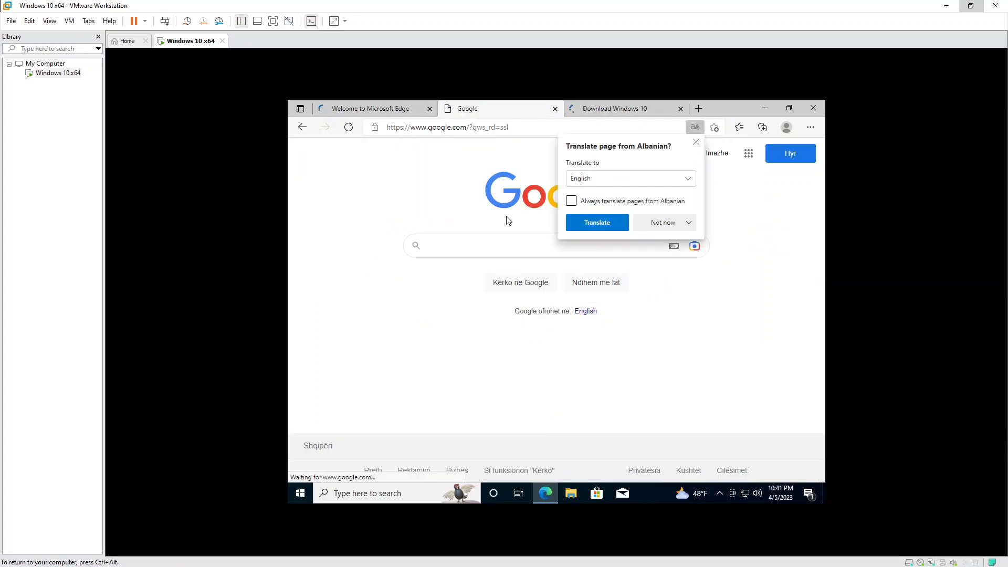
{"action": "left_click", "coordinate": [718, 301]}
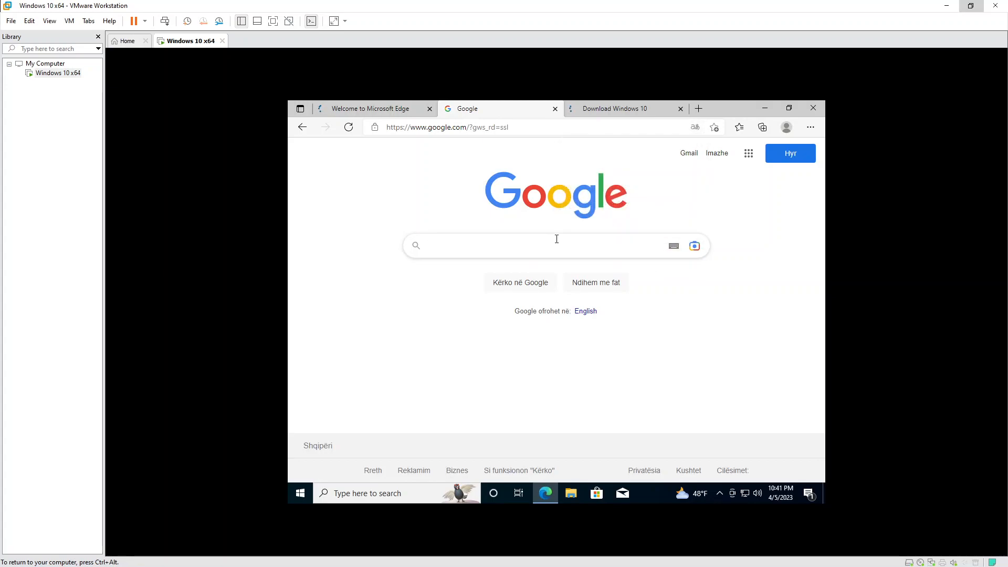
{"action": "type", "text": "windows 10 dio"}
{"action": "key", "text": "Down"}
{"action": "key", "text": "Return"}
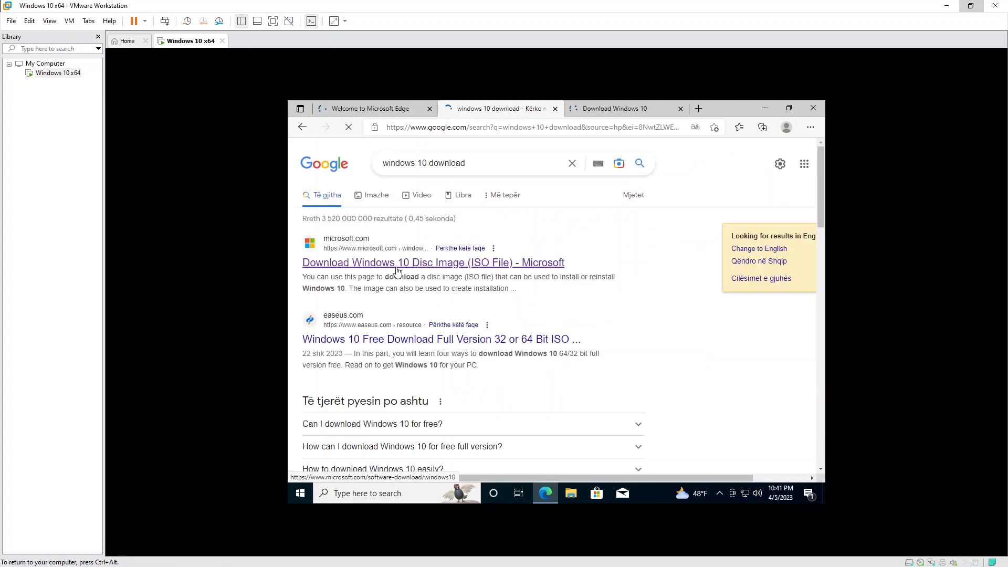
Open Microsoft's Windows 10 disc image download result from Google.
{"action": "left_click", "coordinate": [376, 265]}
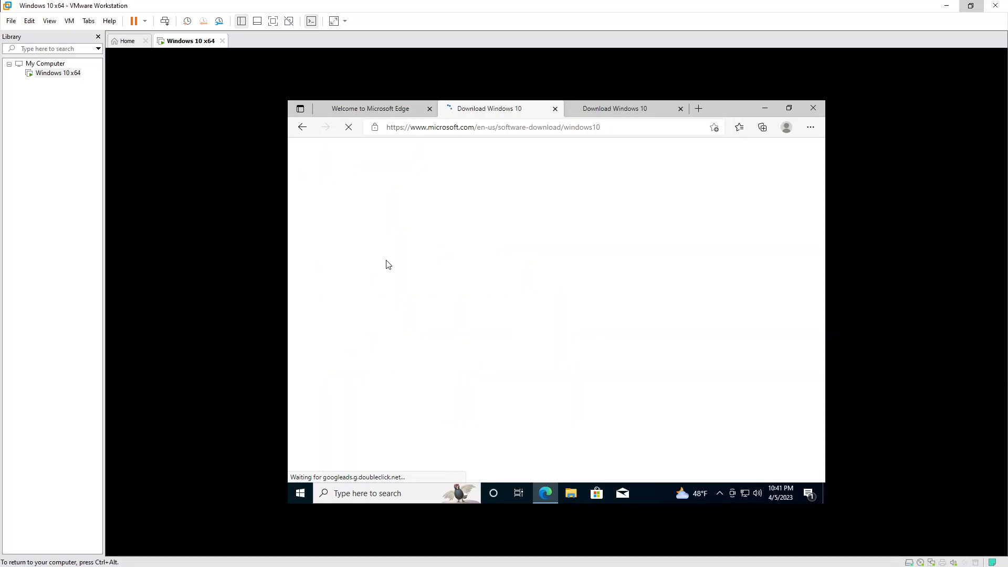
{"action": "left_click", "coordinate": [302, 126]}
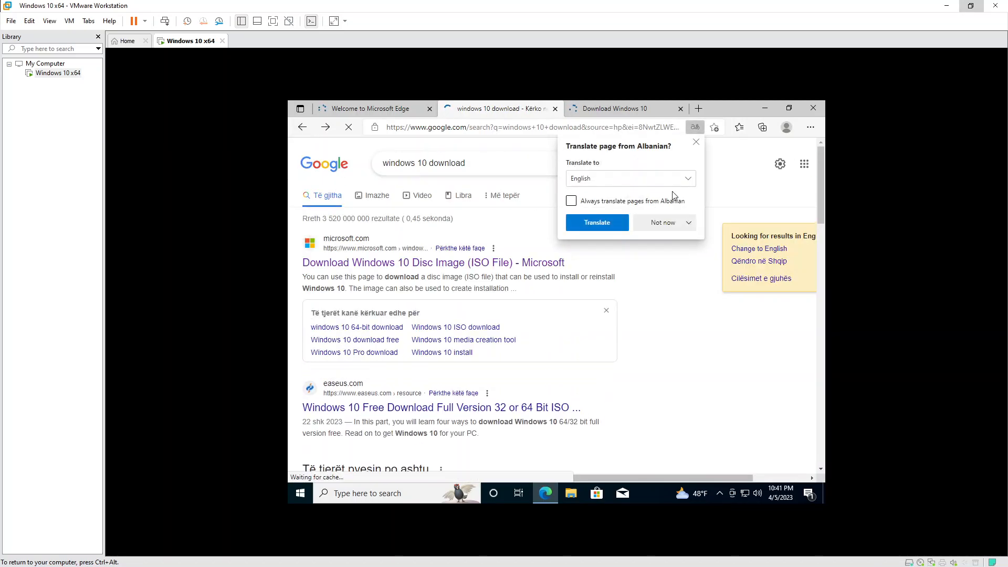
{"action": "left_click", "coordinate": [696, 142]}
{"action": "left_click_drag", "start_coordinate": [301, 262], "coordinate": [582, 269]}
{"action": "left_click", "coordinate": [473, 264]}
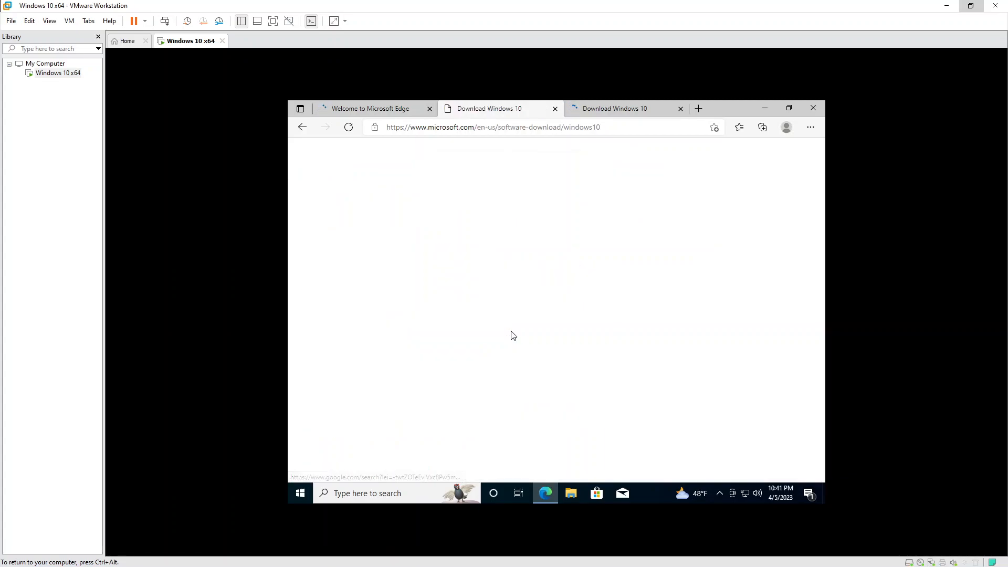
Close the duplicate Download Windows 10 tab and the Welcome to Microsoft Edge tab.
{"action": "left_click", "coordinate": [648, 105]}
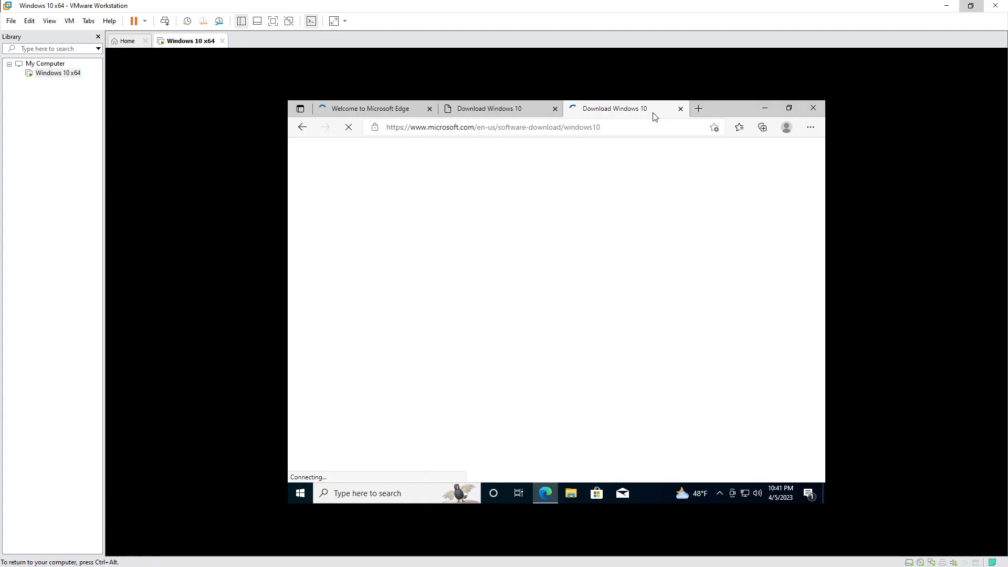
{"action": "middle_click", "coordinate": [652, 112]}
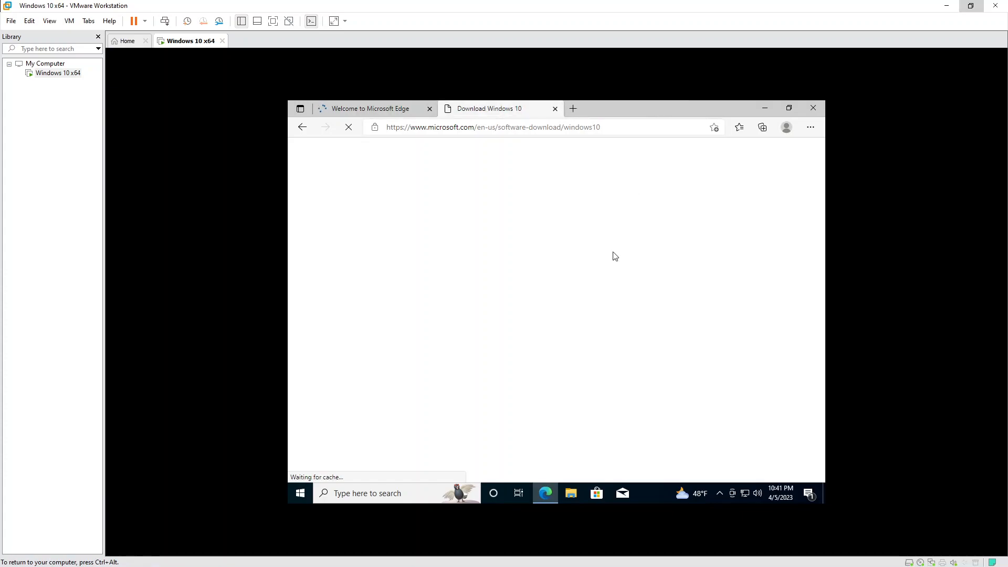
{"action": "left_click", "coordinate": [380, 109]}
{"action": "middle_click", "coordinate": [386, 109]}
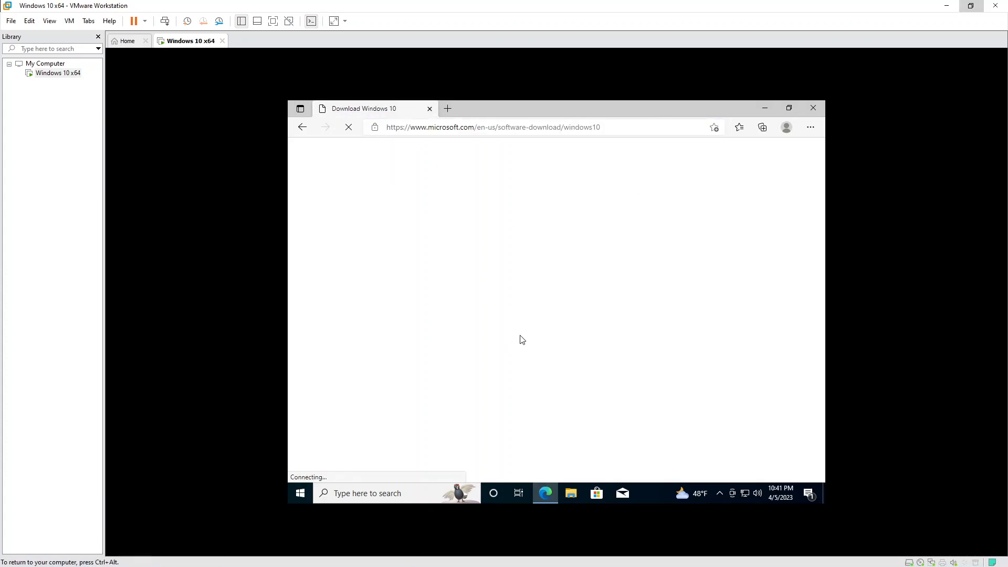
{"action": "right_click", "coordinate": [648, 492]}
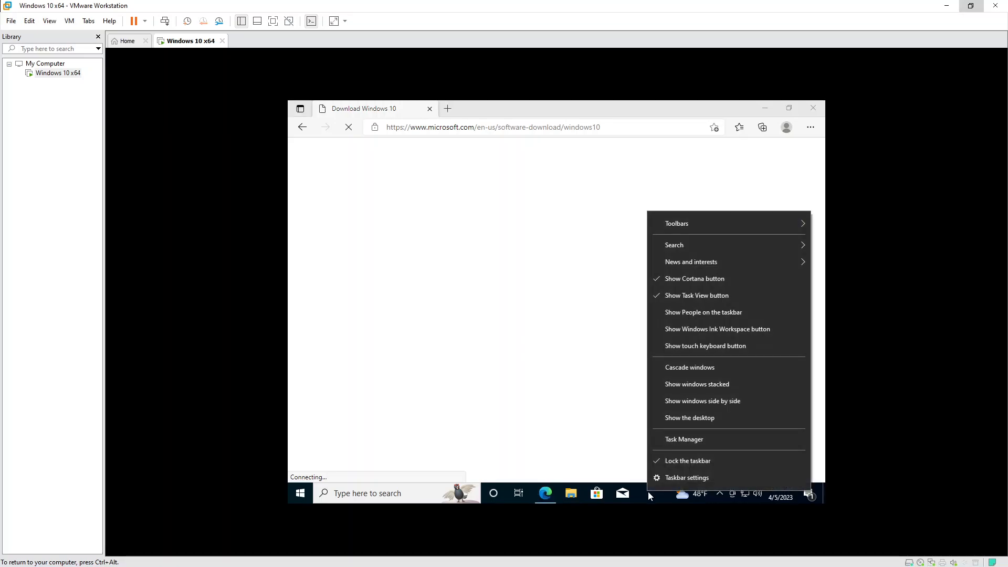
{"action": "left_click", "coordinate": [688, 441]}
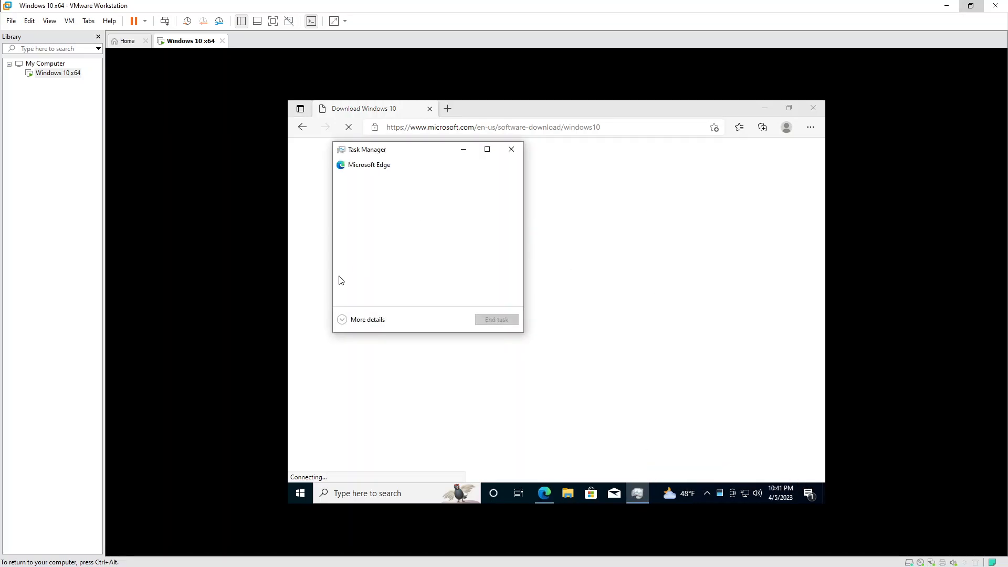
{"action": "left_click", "coordinate": [352, 321]}
{"action": "left_click", "coordinate": [388, 175]}
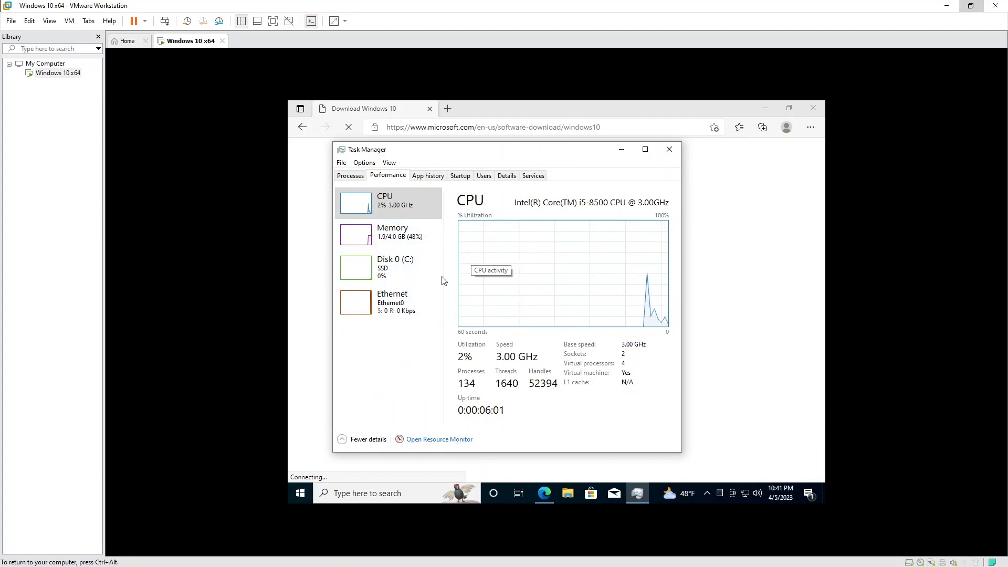
{"action": "left_click", "coordinate": [669, 150]}
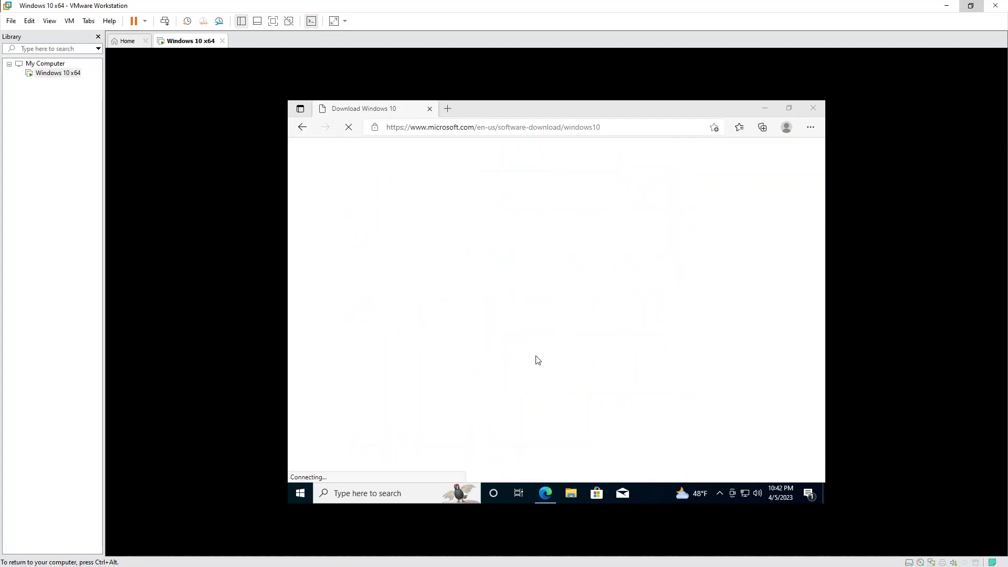
Load google.com in a new tab and search for 'chrome'.
{"action": "left_click", "coordinate": [447, 110]}
{"action": "left_click", "coordinate": [457, 128]}
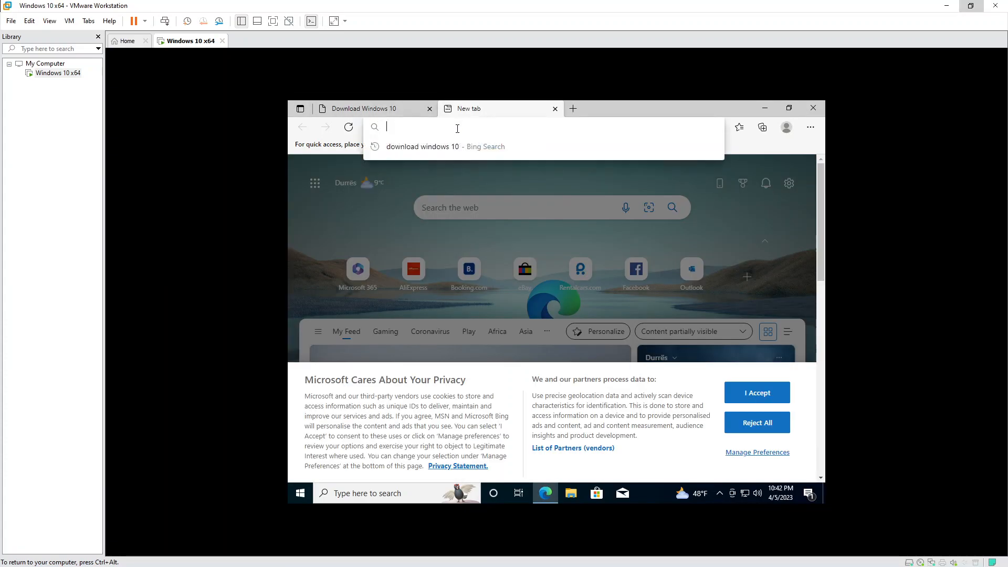
{"action": "type", "text": "google.com"}
{"action": "key", "text": "Return"}
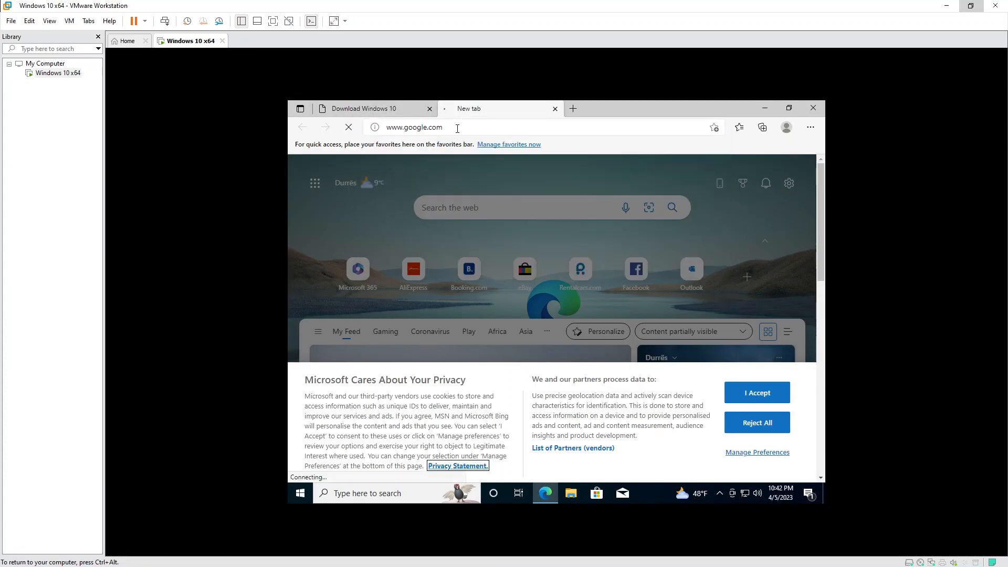
{"action": "type", "text": "chrome"}
{"action": "key", "text": "Return"}
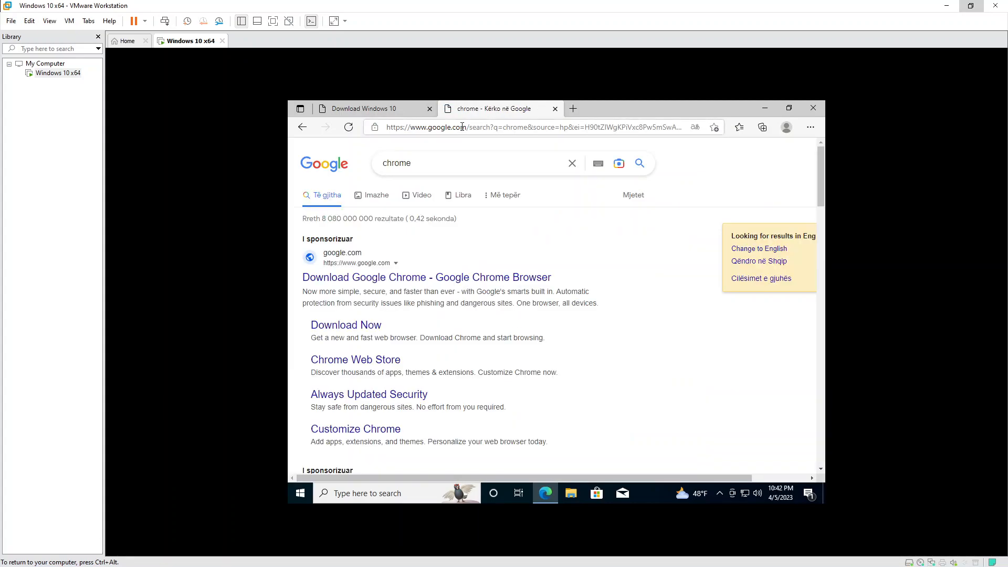
Open the Google Chrome result and start downloading the ChromeSetup.exe installer.
{"action": "scroll", "coordinate": [459, 319], "scroll_direction": "down", "scroll_amount": 4}
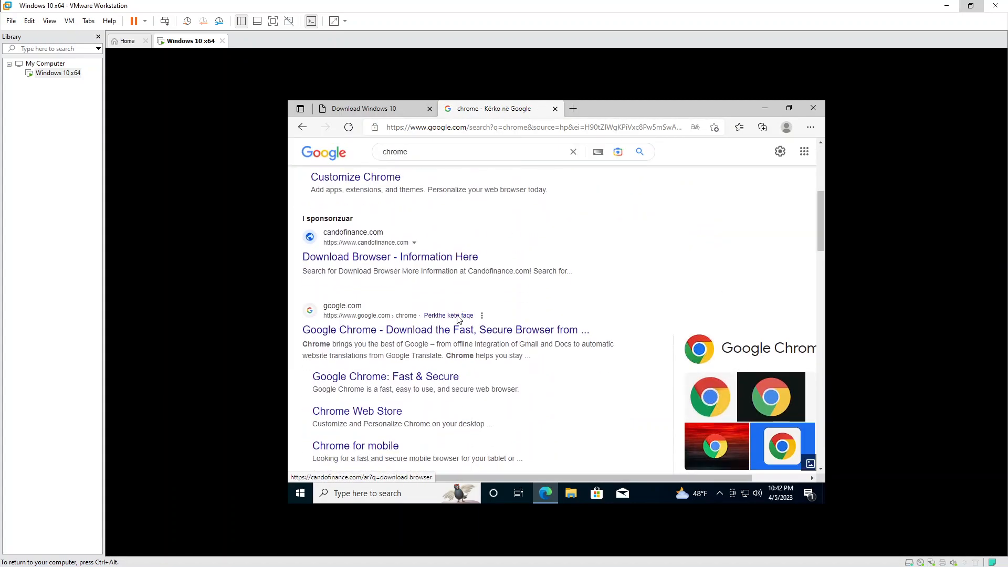
{"action": "left_click", "coordinate": [369, 331]}
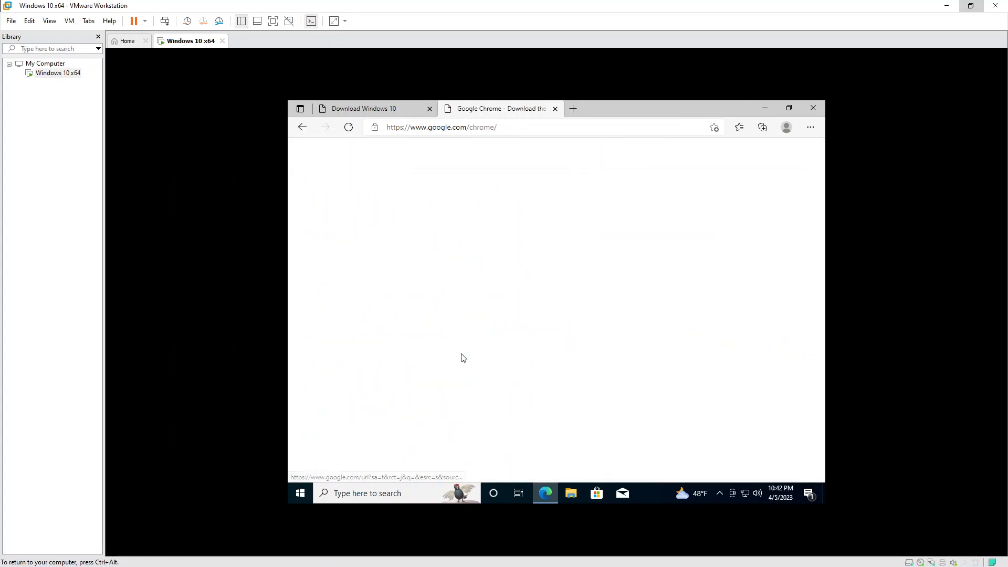
{"action": "left_click", "coordinate": [561, 347]}
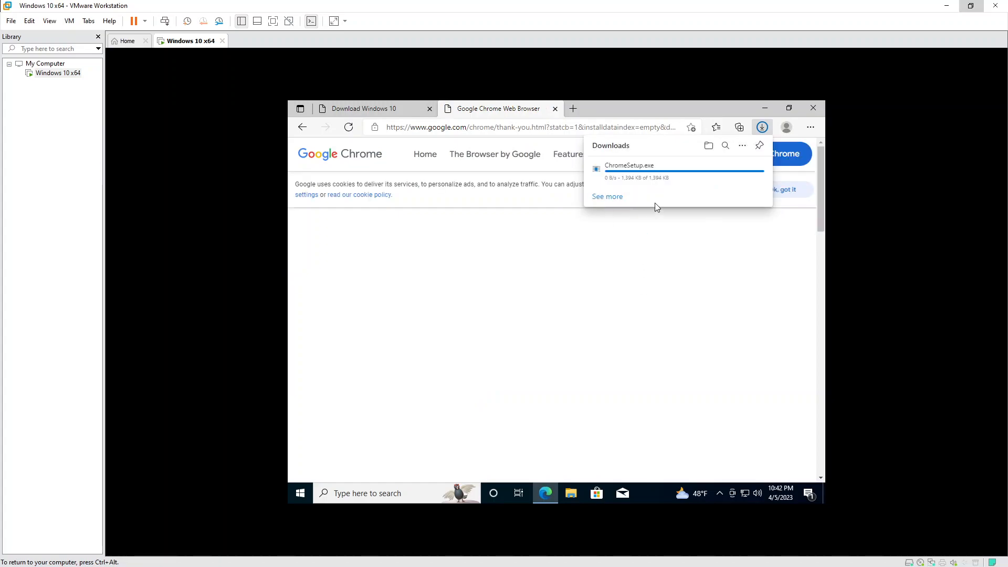
Run ChromeSetup.exe, approve the Google Update Setup prompt, and close Edge while Chrome installs.
{"action": "left_click", "coordinate": [618, 174]}
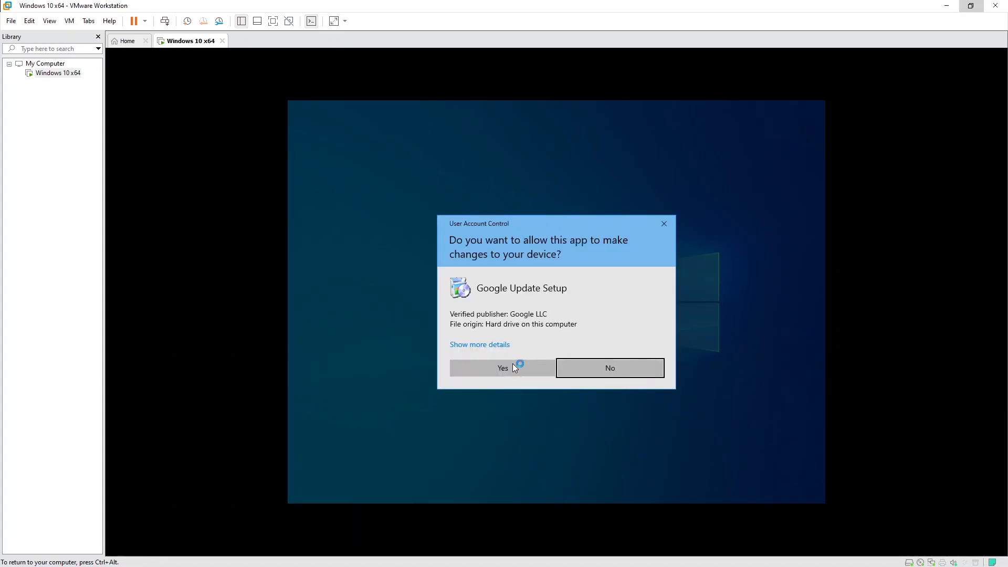
{"action": "left_click", "coordinate": [514, 367]}
{"action": "left_click", "coordinate": [389, 110]}
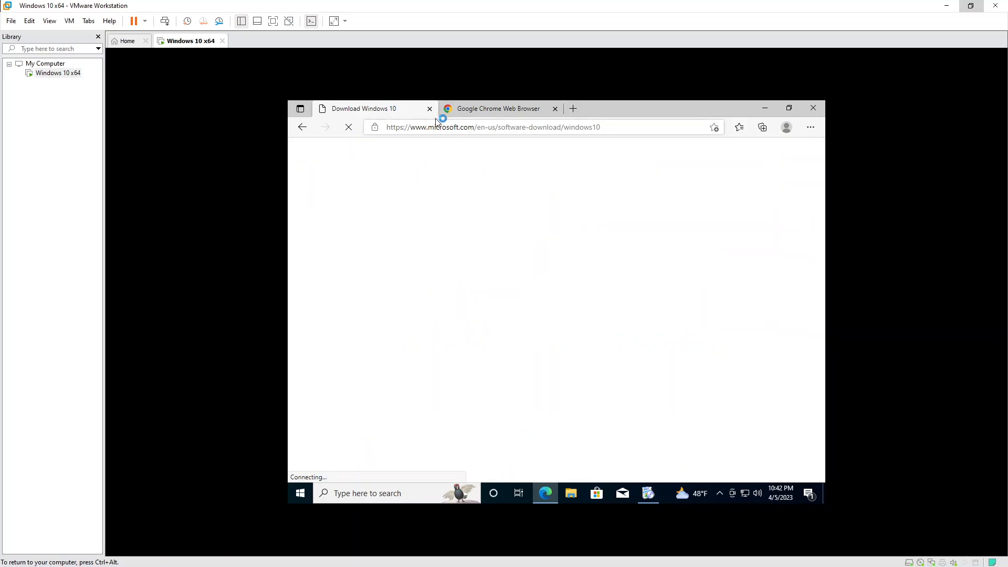
{"action": "left_click", "coordinate": [518, 110]}
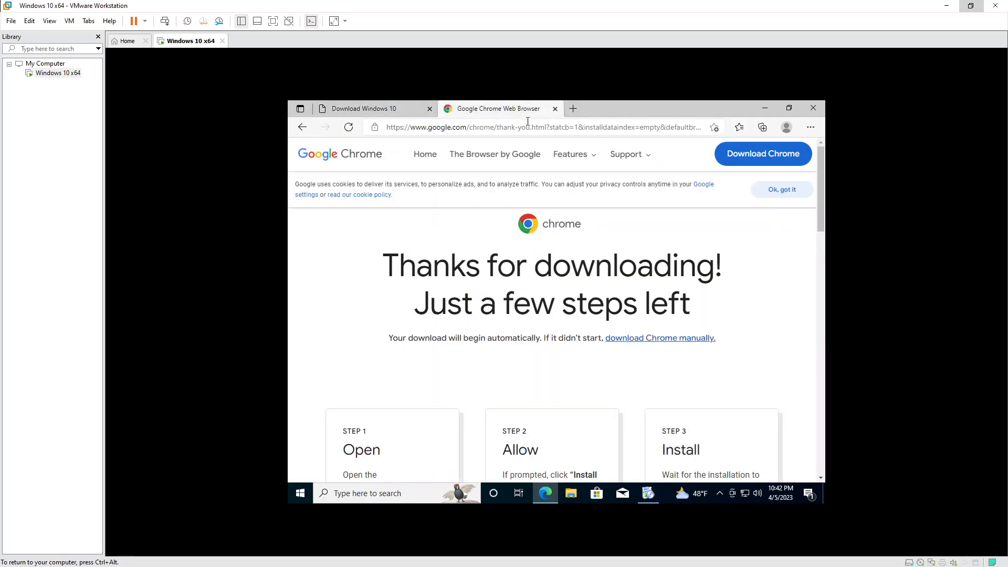
{"action": "left_click", "coordinate": [814, 109]}
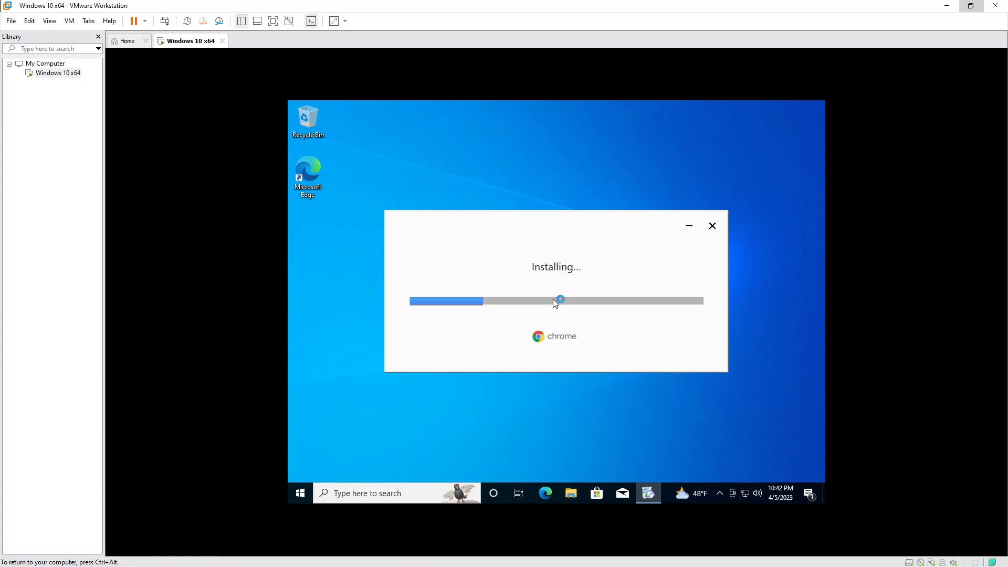
{"action": "left_click", "coordinate": [572, 496]}
View This PC's System properties (Windows 10 Pro, 64-bit, 4.00 GB RAM), then close them.
{"action": "left_click", "coordinate": [388, 314]}
{"action": "right_click", "coordinate": [555, 395]}
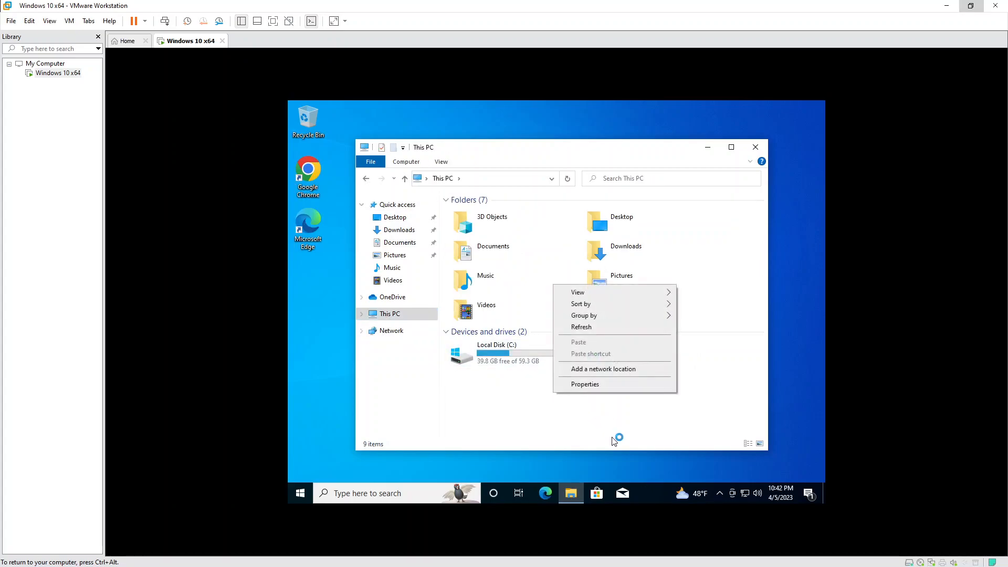
{"action": "left_click", "coordinate": [605, 386]}
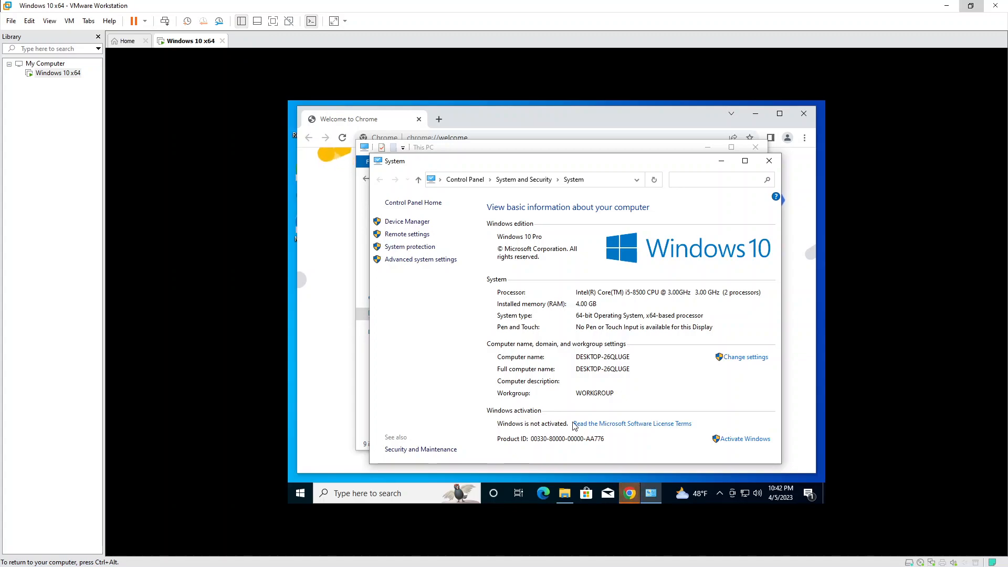
{"action": "left_click", "coordinate": [769, 161]}
Close File Explorer and load the Google home page in Chrome.
{"action": "left_click", "coordinate": [756, 149]}
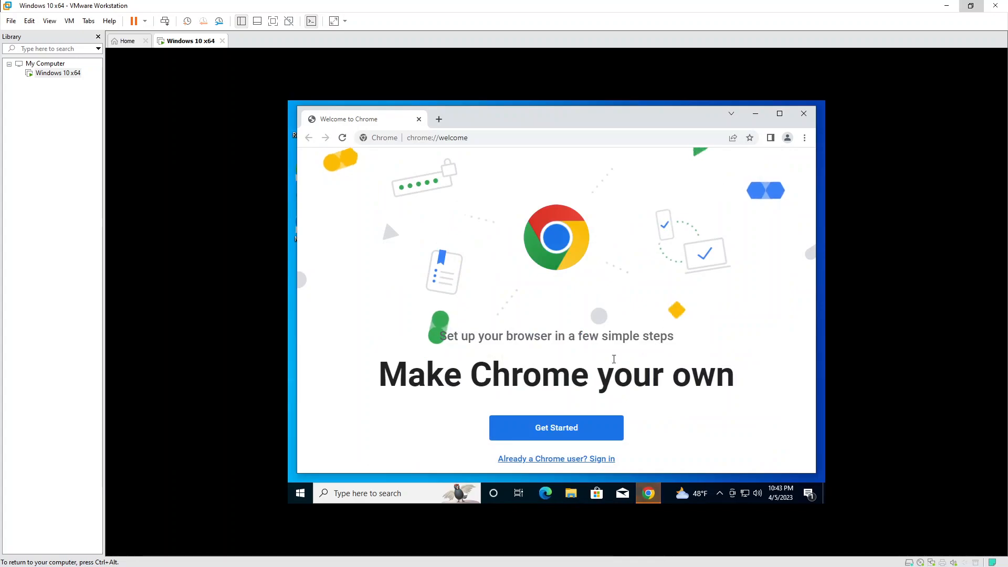
{"action": "left_click", "coordinate": [557, 465]}
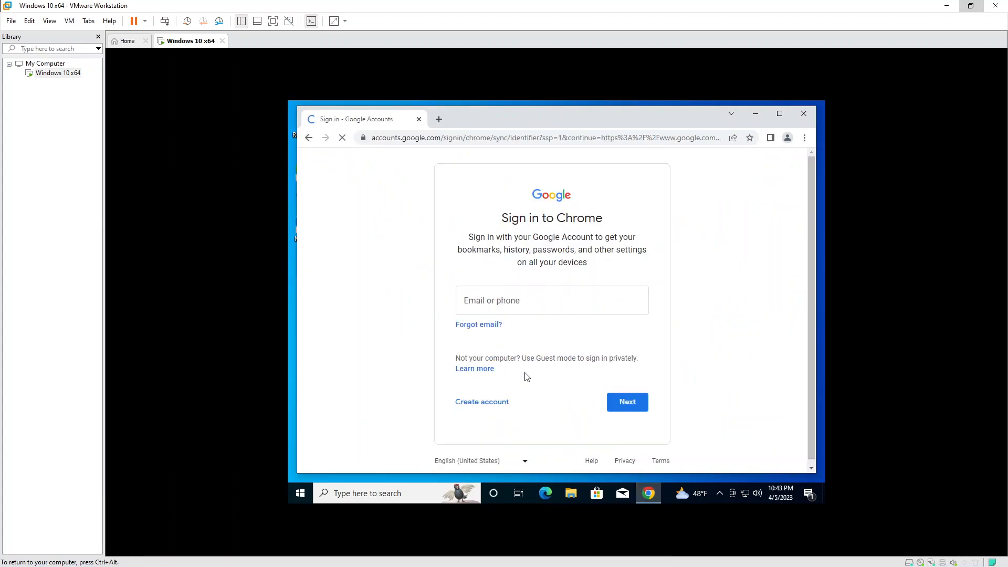
{"action": "left_click", "coordinate": [448, 136]}
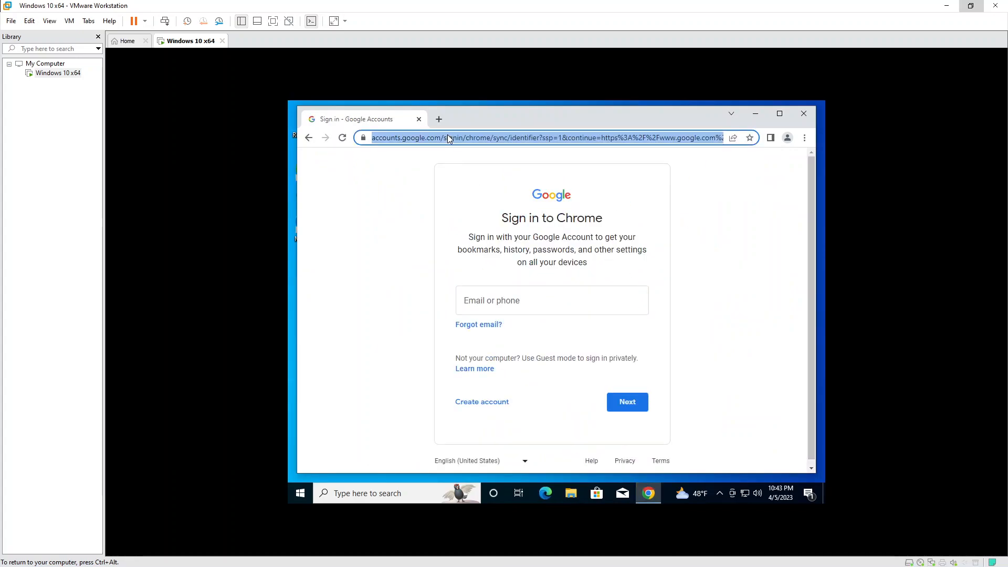
{"action": "type", "text": "goog"}
{"action": "key", "text": "Return"}
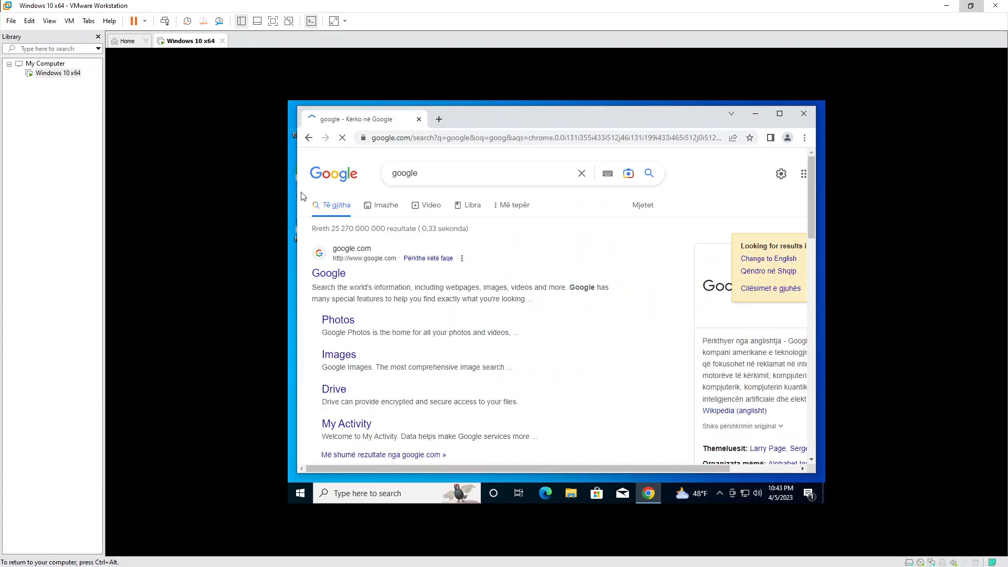
{"action": "left_click", "coordinate": [331, 274]}
Search Google for 'download windows' and highlight the Windows 10 Disc Image result.
{"action": "left_click", "coordinate": [452, 251]}
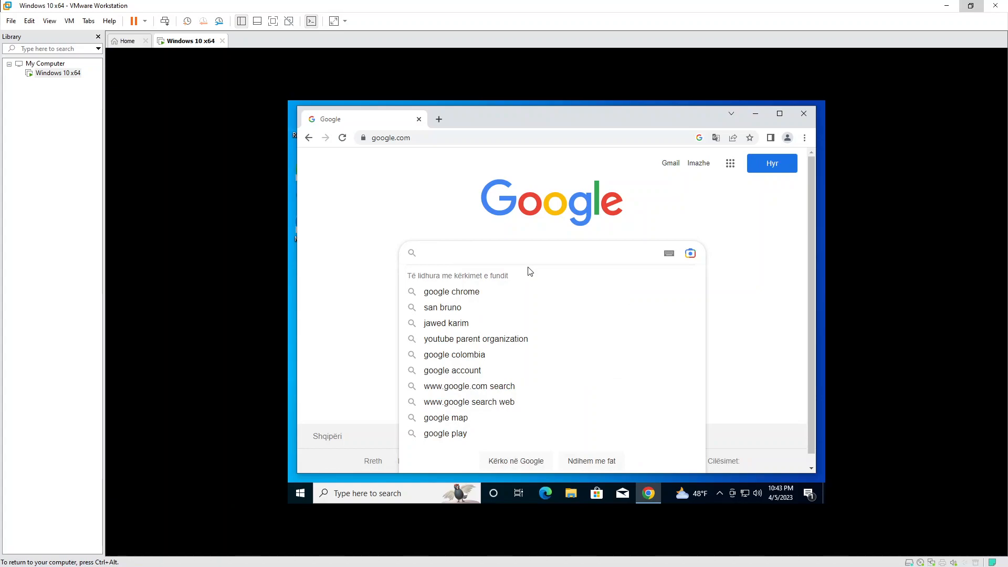
{"action": "type", "text": "d"}
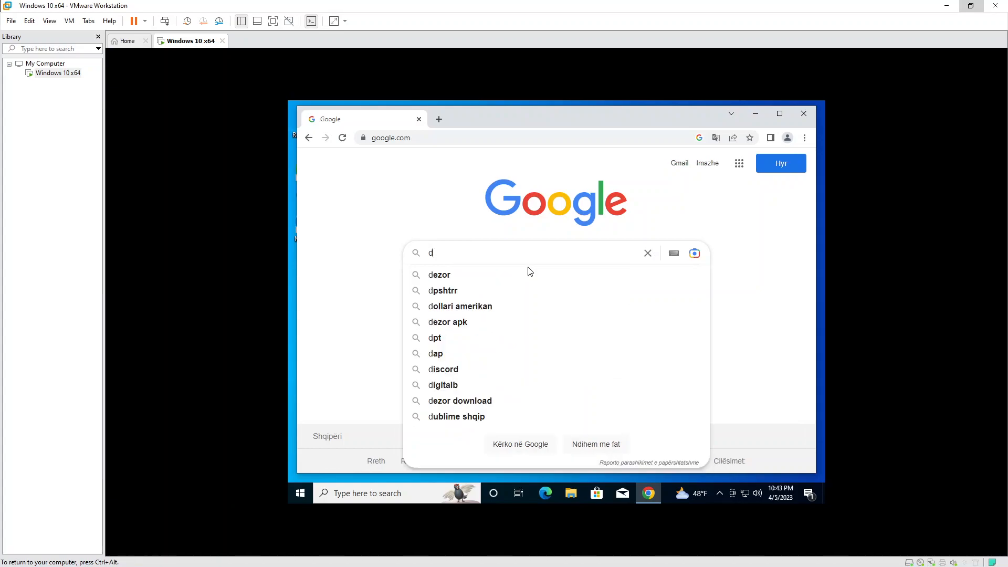
{"action": "type", "text": "ownload"}
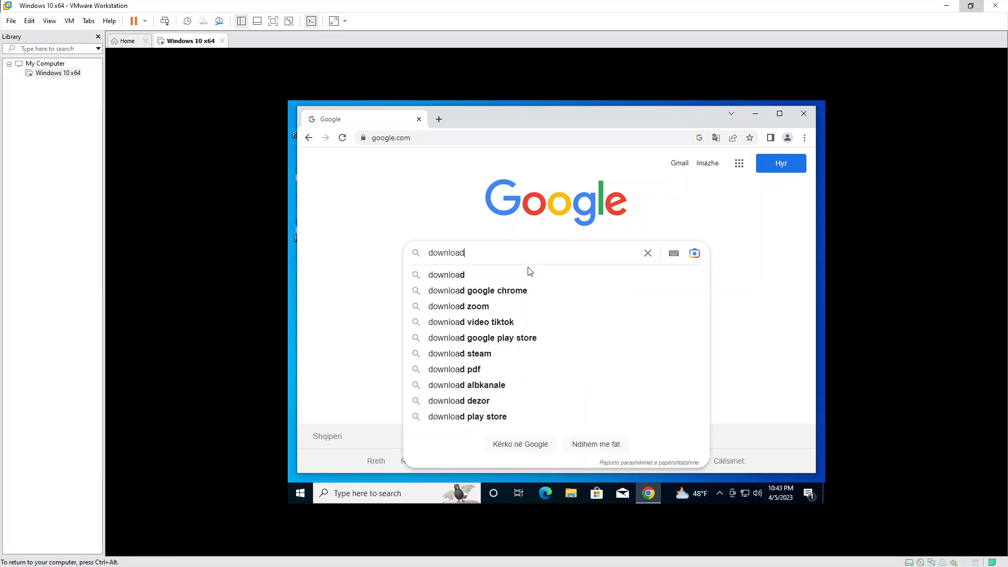
{"action": "type", "text": " windows 10"}
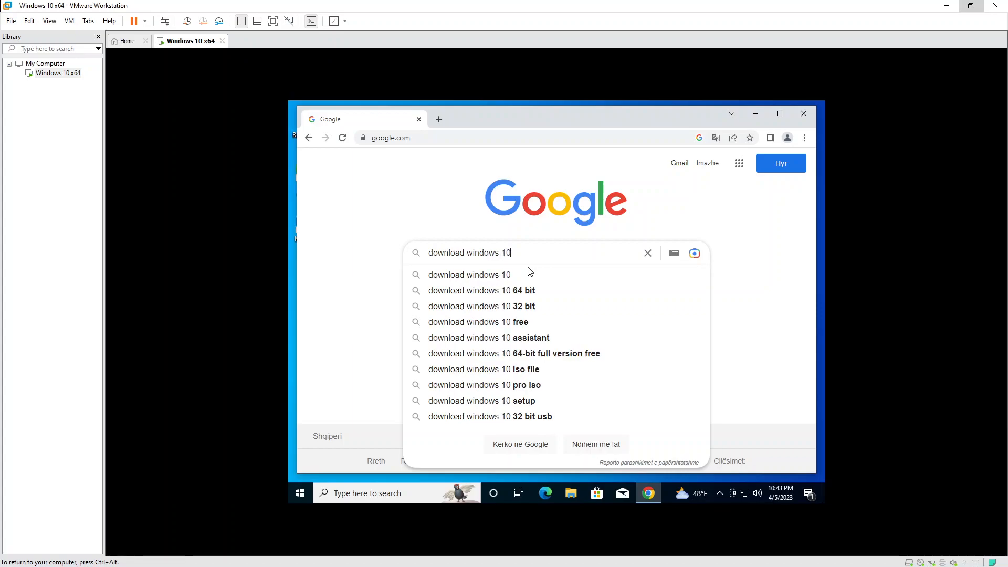
{"action": "key", "text": "Return"}
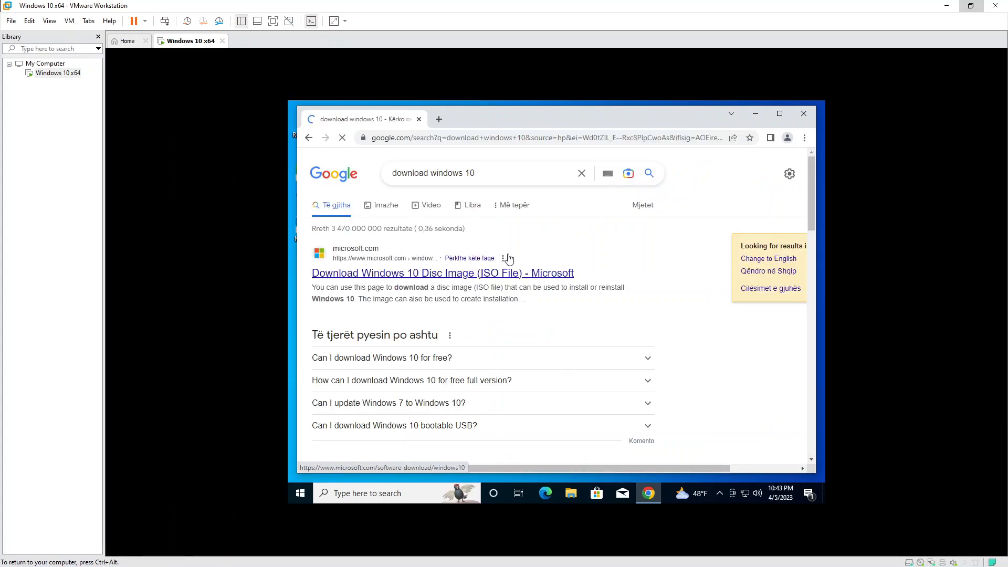
{"action": "left_click_drag", "start_coordinate": [309, 272], "coordinate": [630, 276]}
Open Microsoft's Download Windows 10 page and reload its copied address in a new tab.
{"action": "left_click", "coordinate": [630, 276]}
{"action": "left_click", "coordinate": [549, 276]}
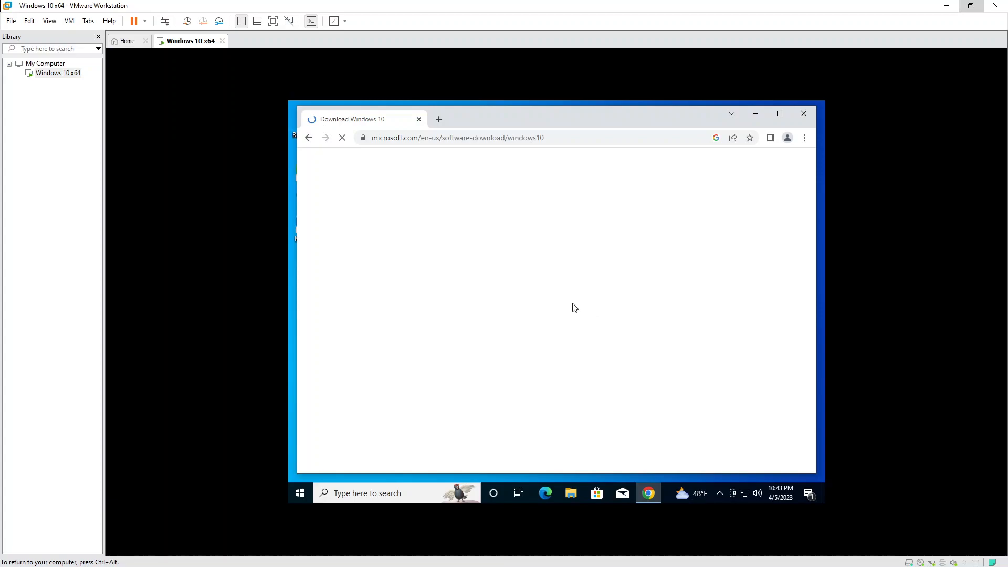
{"action": "left_click", "coordinate": [496, 141]}
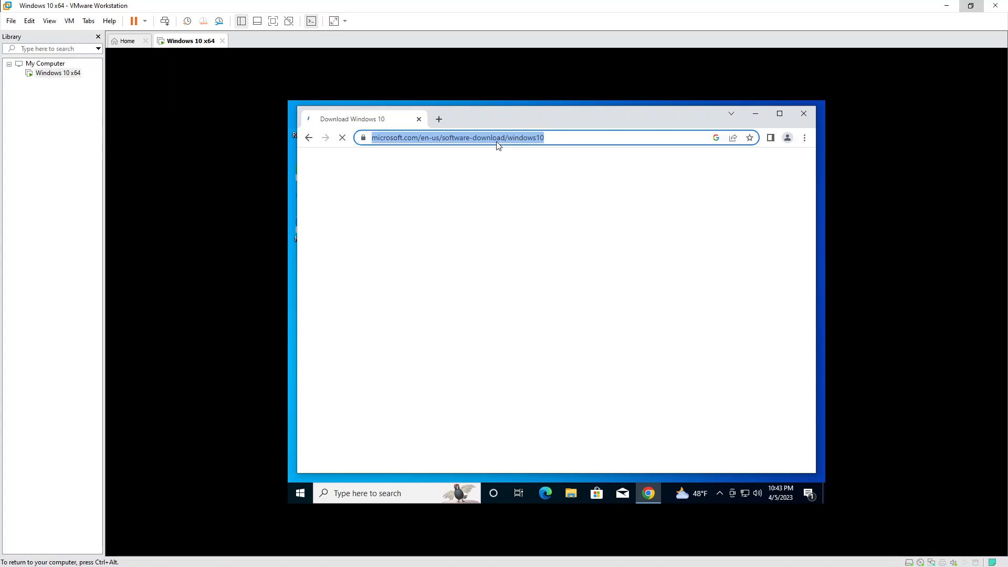
{"action": "key", "text": "ctrl+c"}
{"action": "key", "text": "ctrl+t"}
{"action": "key", "text": "ctrl+v"}
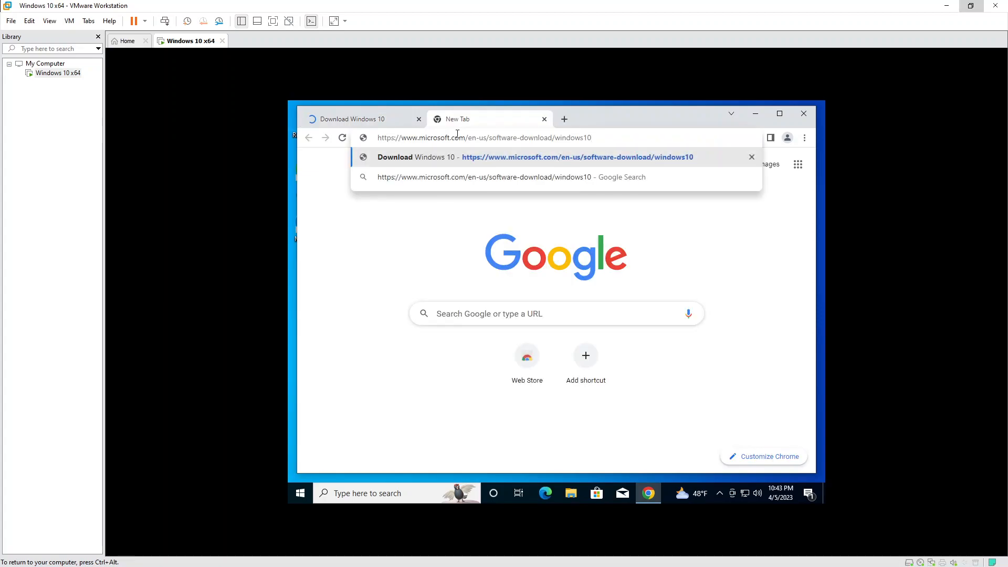
{"action": "key", "text": "Return"}
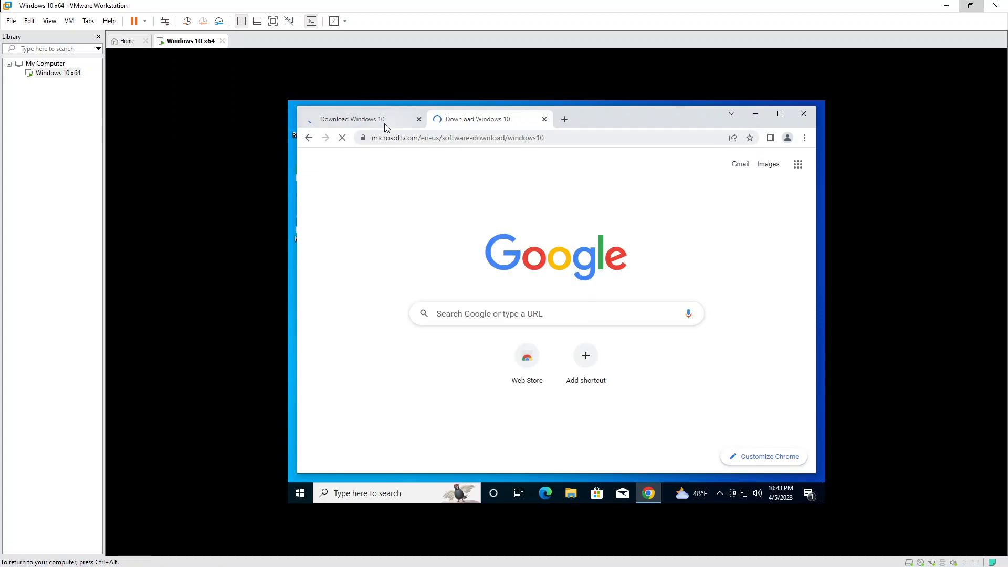
Close the duplicate loading tab and open the Windows notification panel.
{"action": "left_click", "coordinate": [383, 124]}
{"action": "left_click", "coordinate": [484, 120]}
{"action": "key", "text": "ctrl+w"}
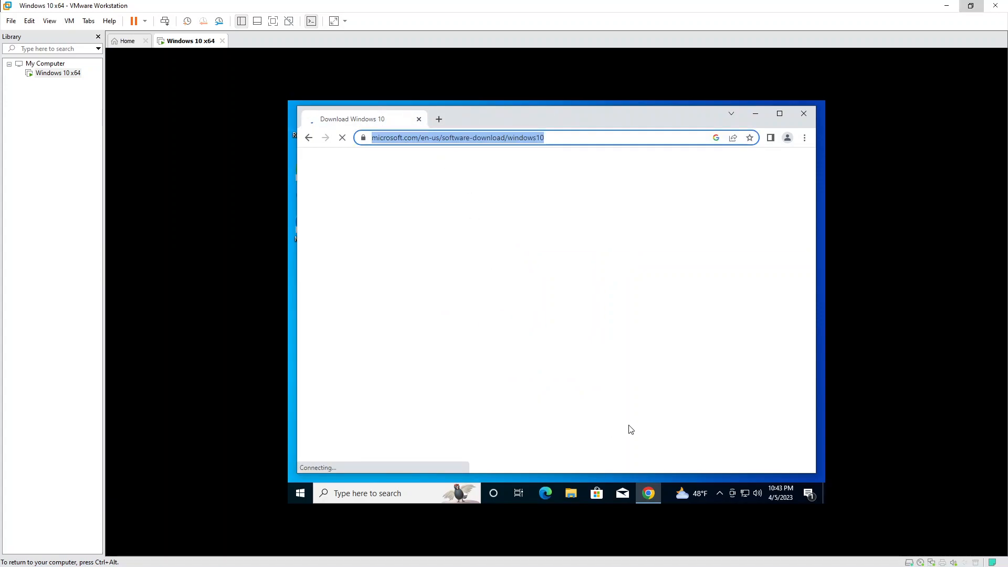
{"action": "left_click", "coordinate": [809, 494]}
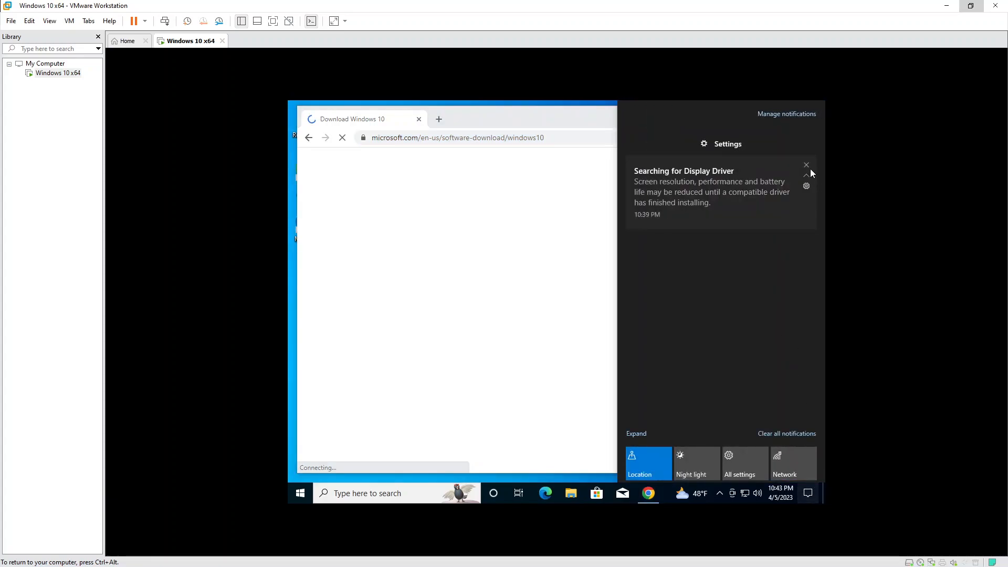
Dismiss the display driver notice and open This PC's System properties from File Explorer.
{"action": "left_click", "coordinate": [807, 166]}
{"action": "left_click", "coordinate": [573, 494]}
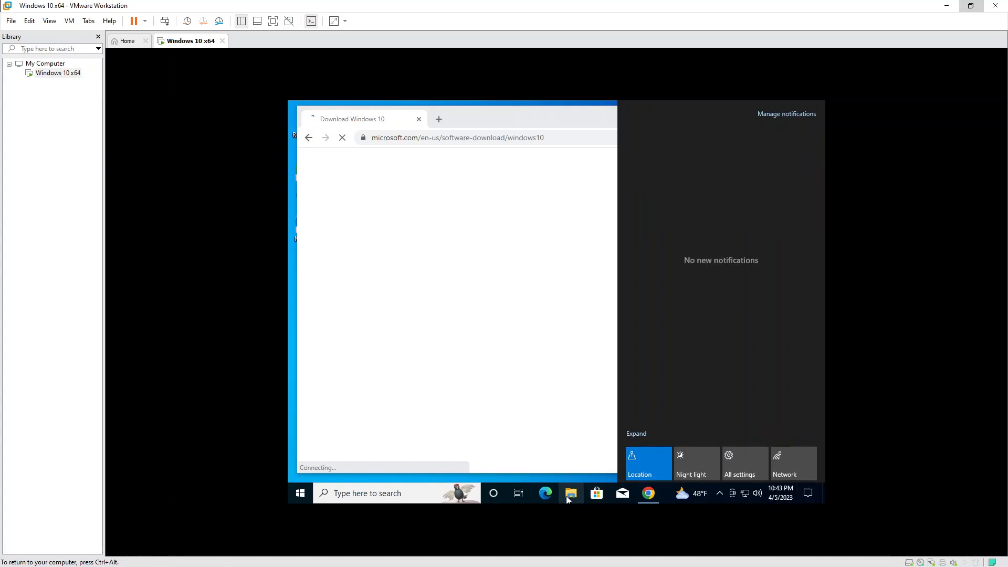
{"action": "left_click", "coordinate": [390, 315]}
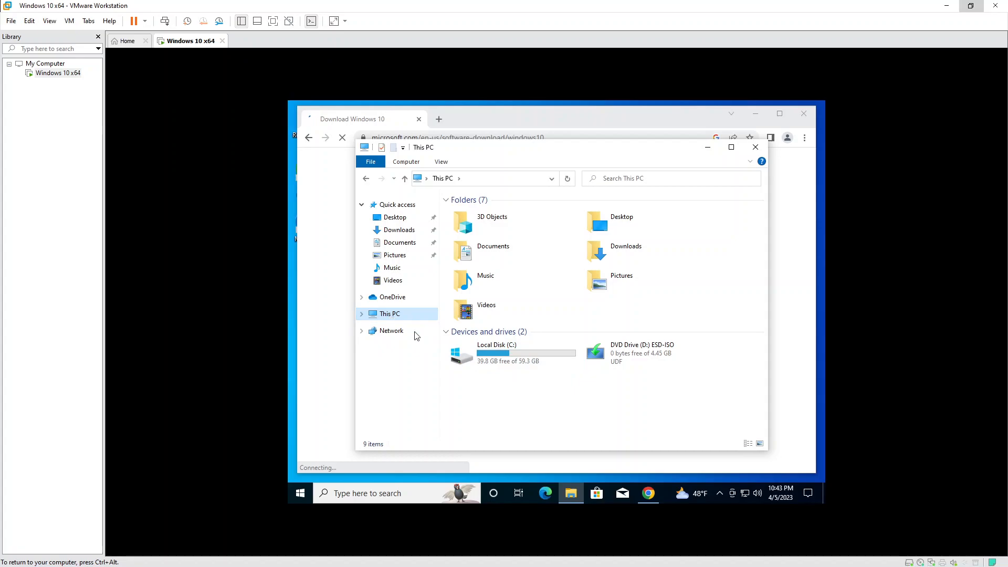
{"action": "right_click", "coordinate": [523, 403]}
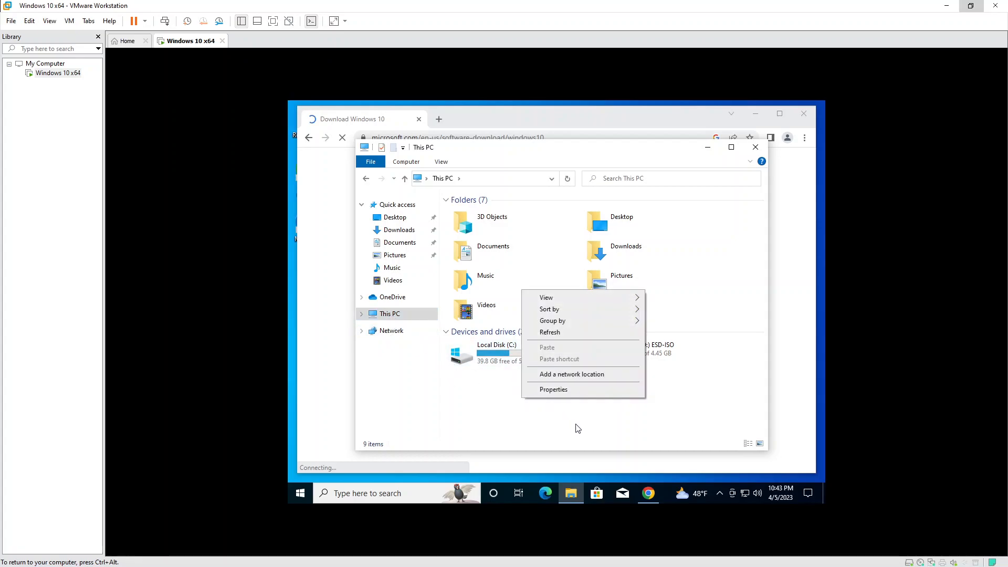
{"action": "left_click", "coordinate": [578, 397]}
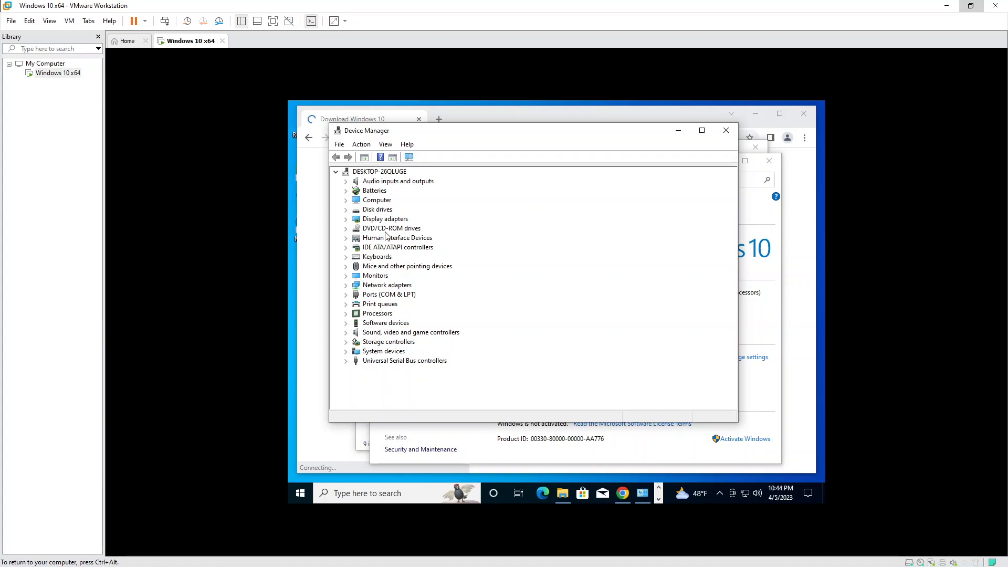
Expand Display, Network and Sound categories to inspect Basic Display Adapter, Intel 82574L and HD Audio.
{"action": "left_click", "coordinate": [346, 219]}
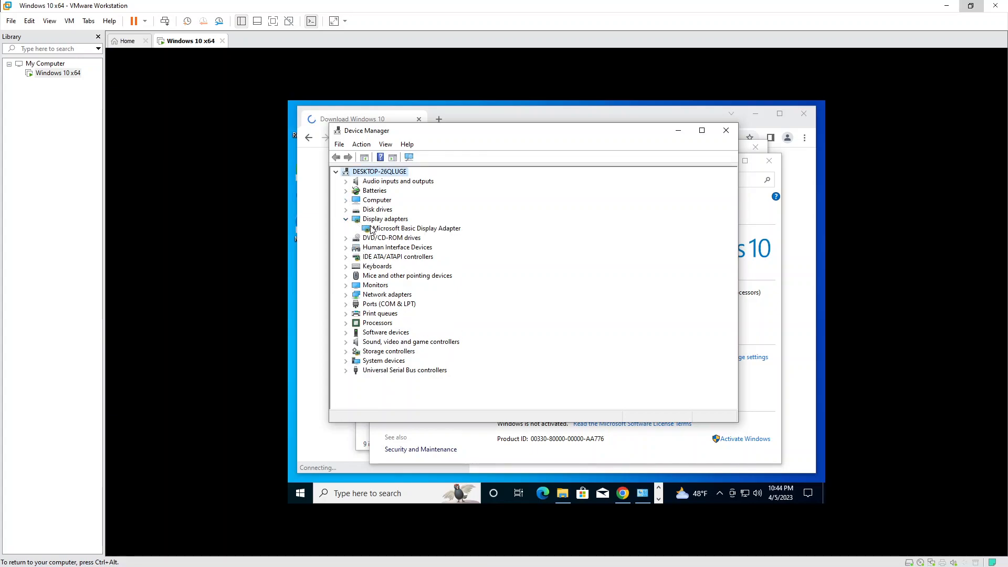
{"action": "left_click", "coordinate": [409, 230]}
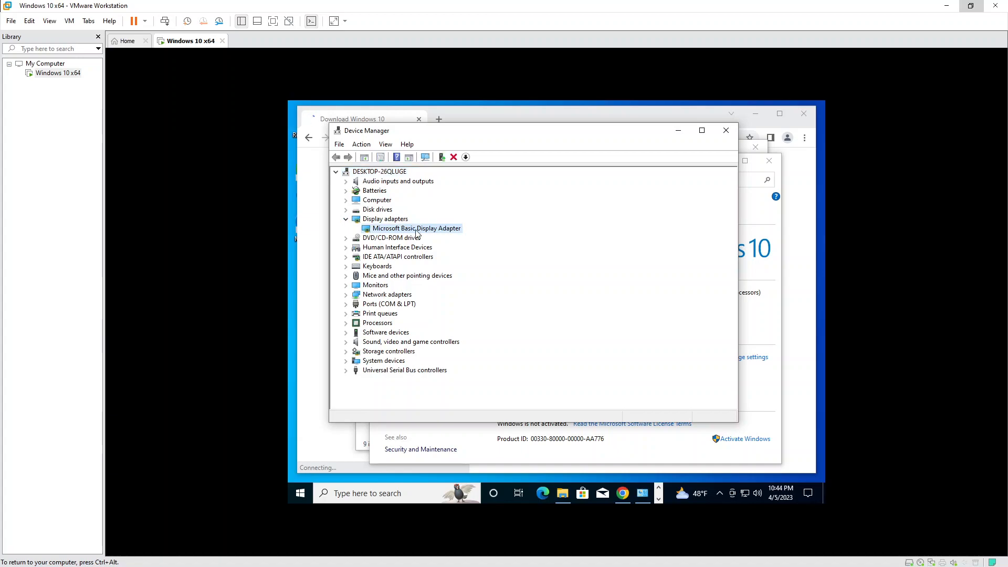
{"action": "left_click", "coordinate": [347, 296]}
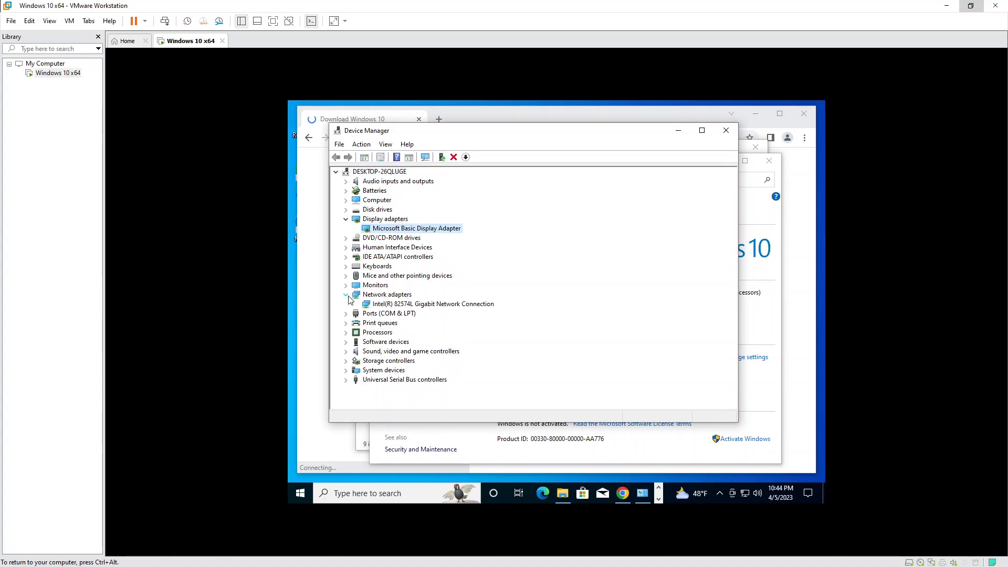
{"action": "left_click", "coordinate": [414, 305]}
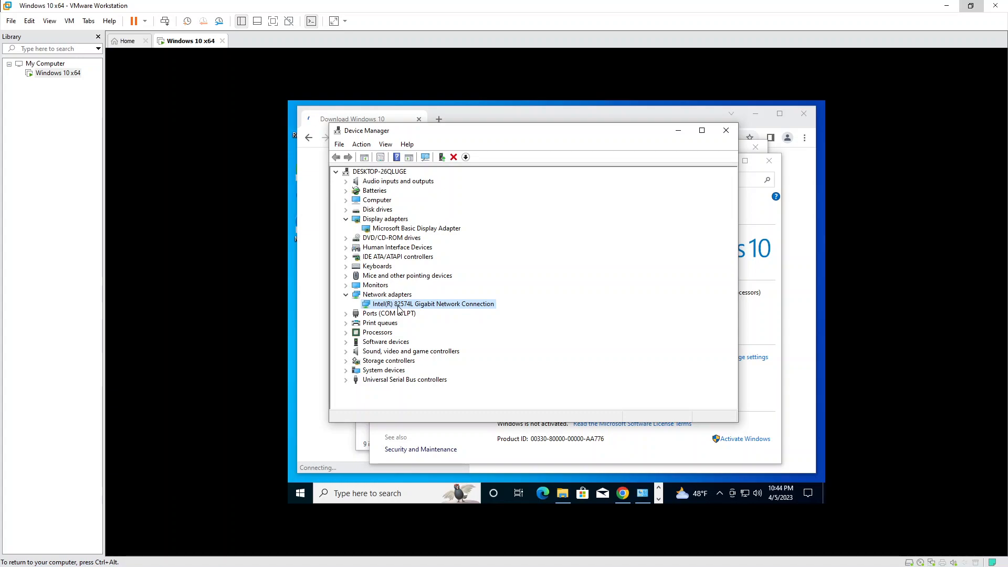
{"action": "left_click", "coordinate": [420, 230]}
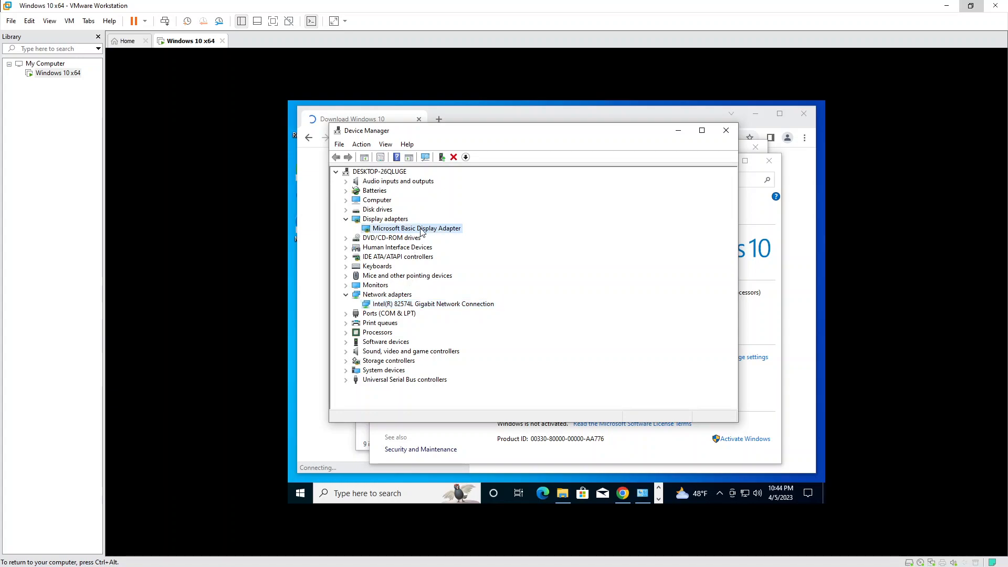
{"action": "left_click", "coordinate": [346, 351]}
{"action": "left_click", "coordinate": [380, 362]}
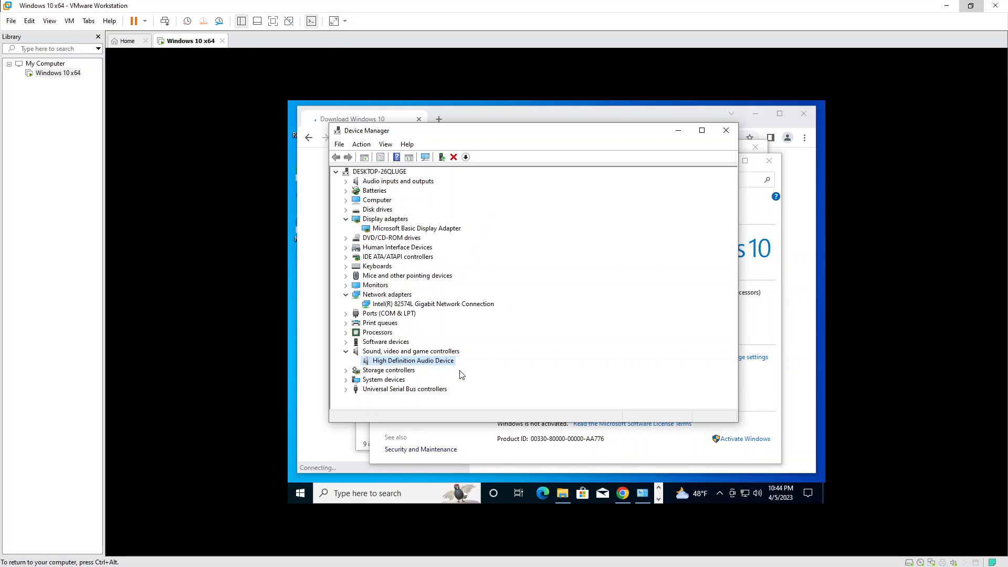
Expand the USB controllers, Monitors, Mice and Keyboards categories in Device Manager.
{"action": "left_click", "coordinate": [346, 389]}
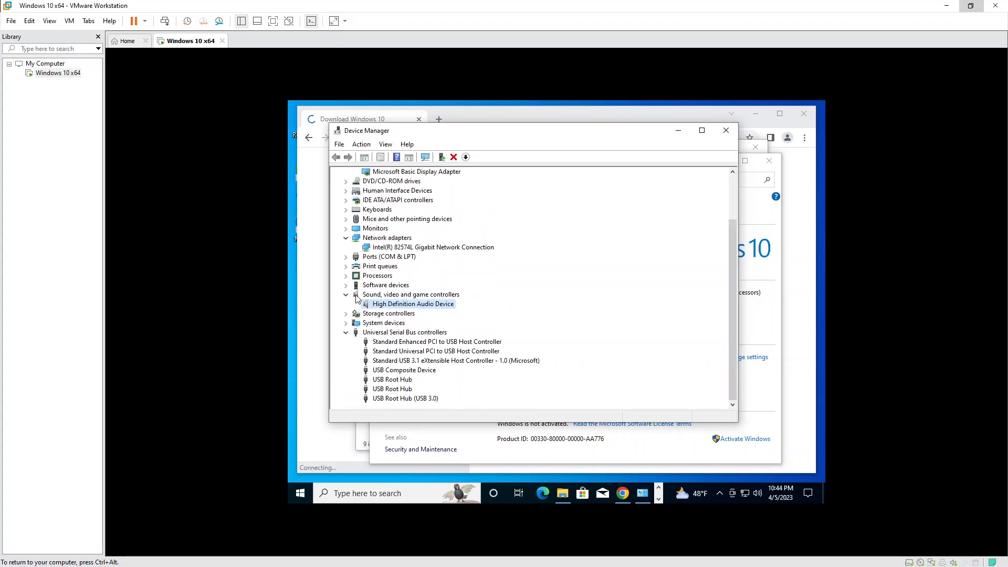
{"action": "scroll", "coordinate": [423, 339], "scroll_direction": "up", "scroll_amount": 1}
{"action": "left_click", "coordinate": [346, 257]}
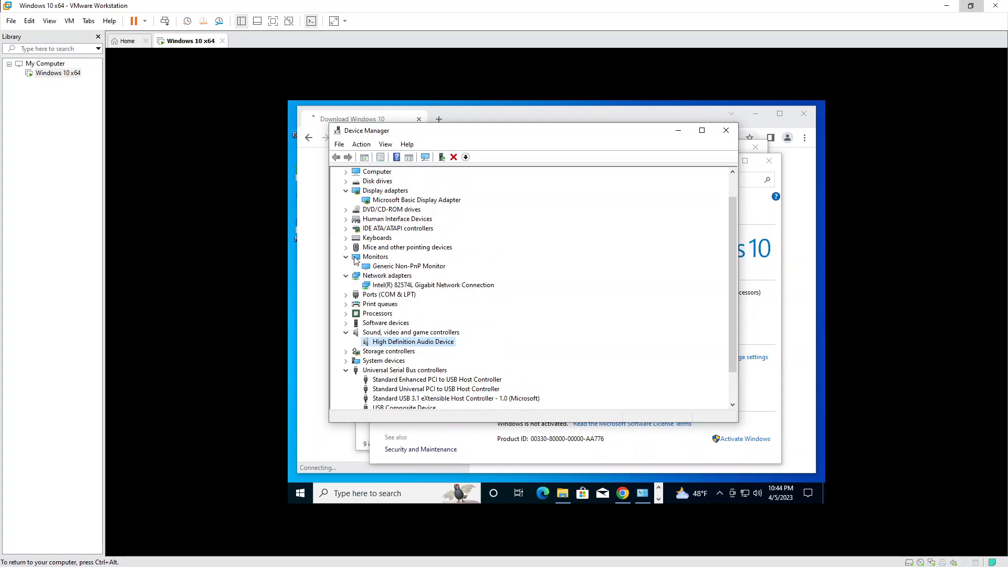
{"action": "left_click", "coordinate": [346, 248]}
{"action": "left_click", "coordinate": [346, 238]}
{"action": "scroll", "coordinate": [501, 318], "scroll_direction": "up", "scroll_amount": 1}
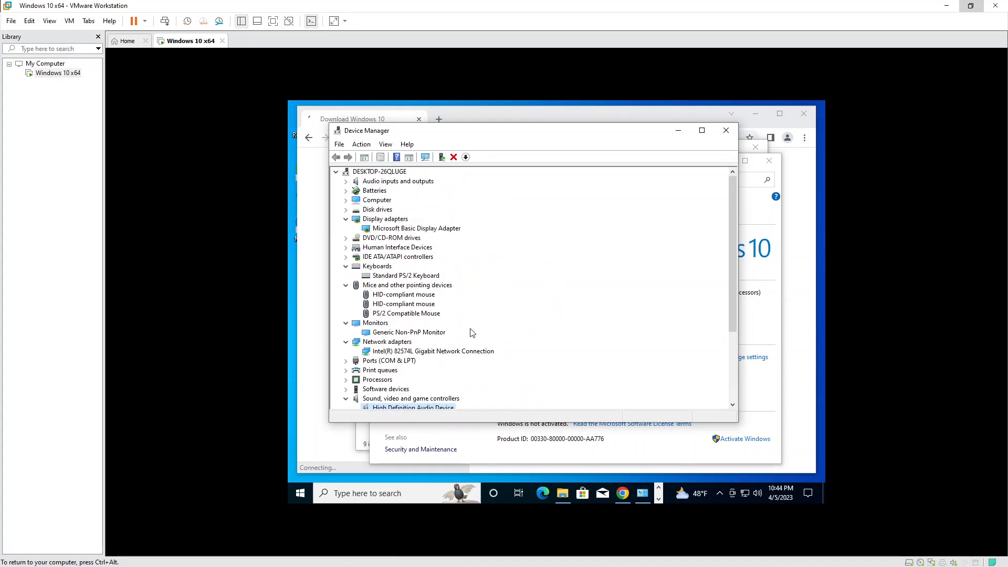
{"action": "scroll", "coordinate": [476, 338], "scroll_direction": "down", "scroll_amount": 3}
{"action": "scroll", "coordinate": [476, 343], "scroll_direction": "down", "scroll_amount": 1}
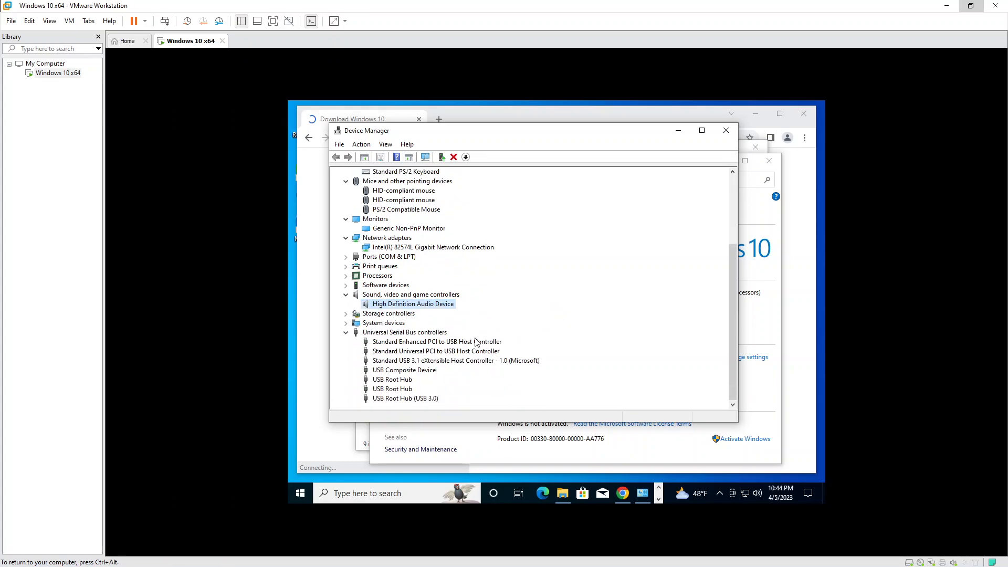
{"action": "scroll", "coordinate": [477, 362], "scroll_direction": "up", "scroll_amount": 4}
Re-inspect the display adapter, Intel network connection and High Definition Audio Device entries.
{"action": "left_click", "coordinate": [436, 229]}
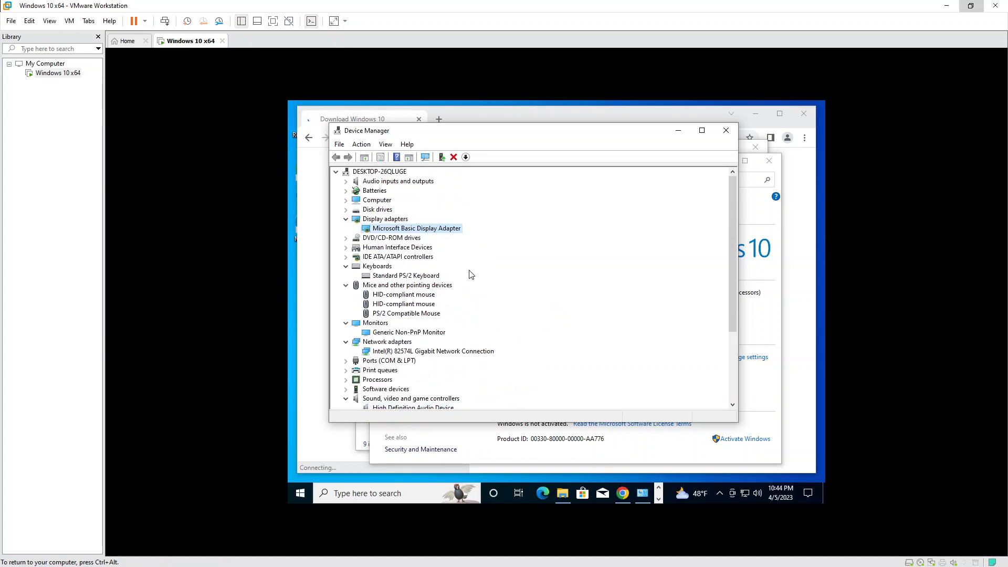
{"action": "left_click", "coordinate": [411, 353]}
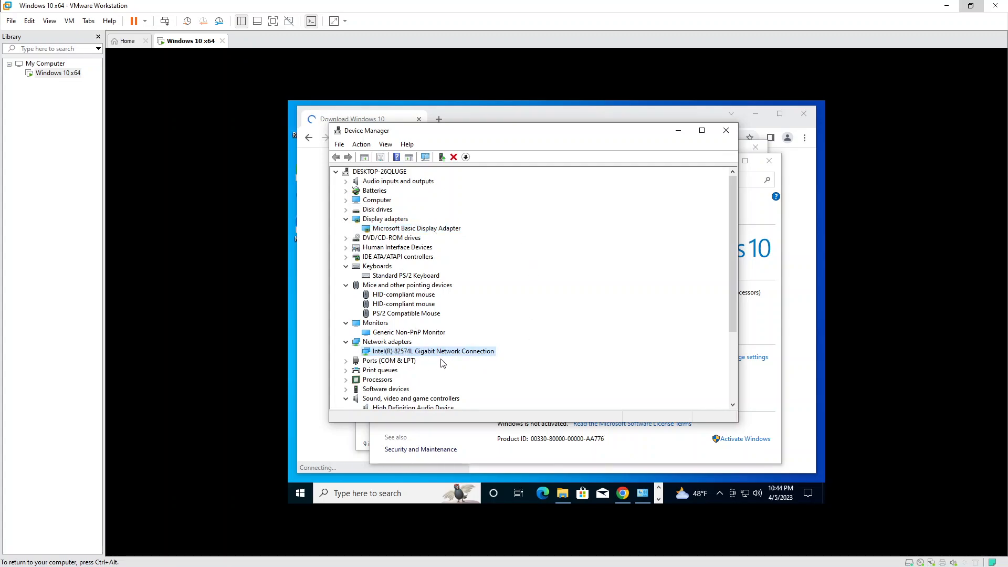
{"action": "scroll", "coordinate": [477, 330], "scroll_direction": "down", "scroll_amount": 3}
{"action": "left_click", "coordinate": [432, 324]}
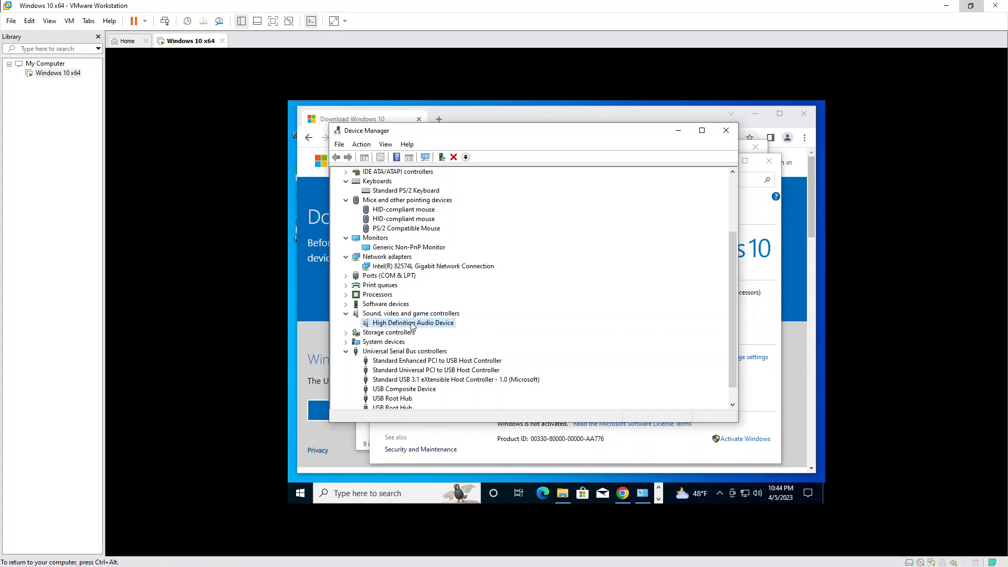
{"action": "scroll", "coordinate": [420, 333], "scroll_direction": "up", "scroll_amount": 2}
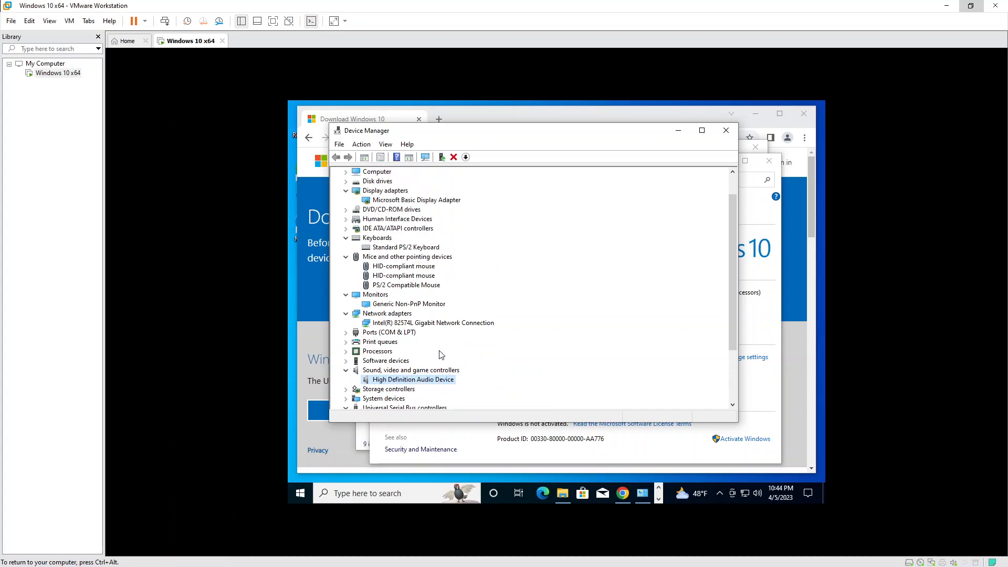
{"action": "left_click", "coordinate": [407, 202]}
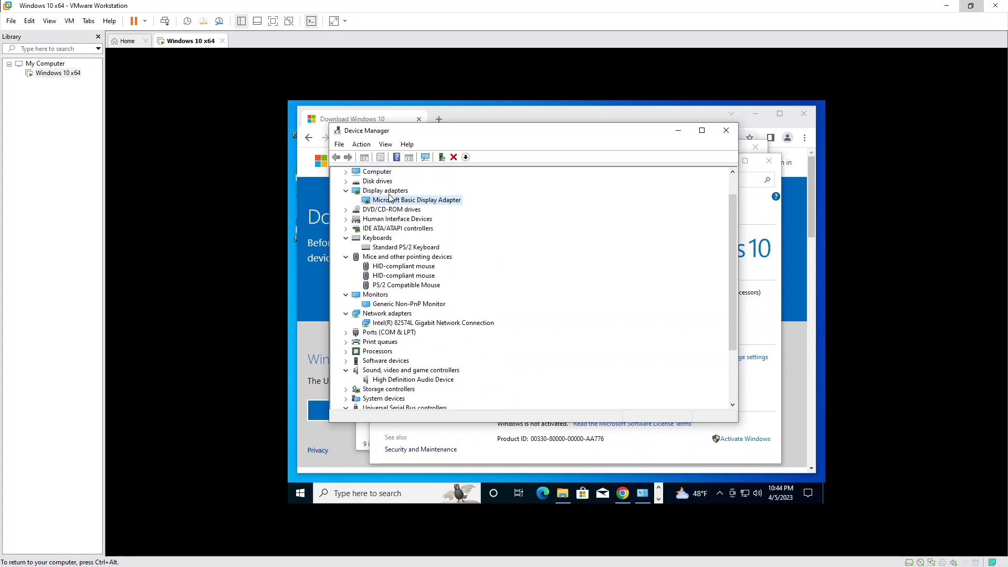
Close the Device Manager, System and This PC windows in the VM.
{"action": "left_click", "coordinate": [726, 131]}
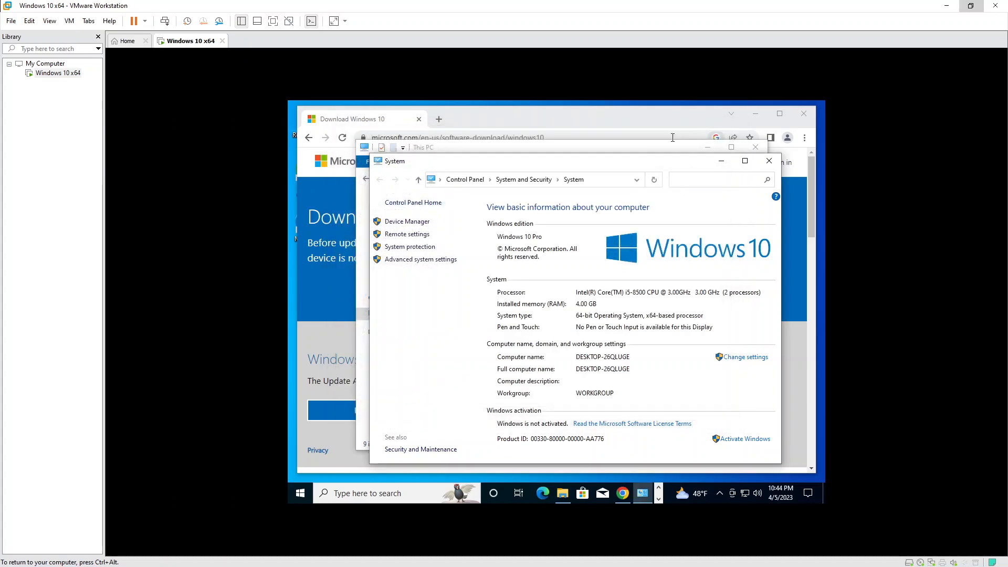
{"action": "left_click", "coordinate": [768, 163]}
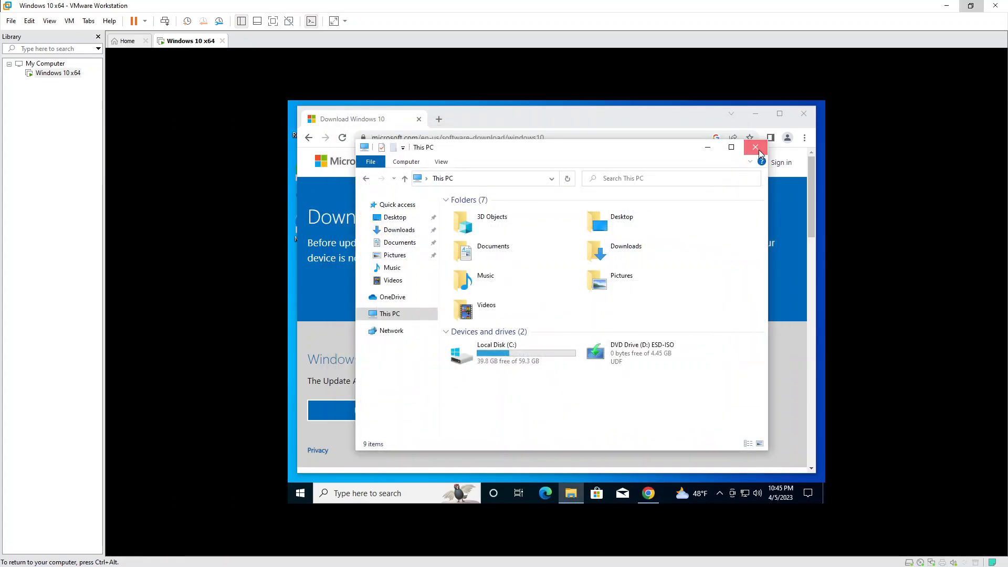
{"action": "left_click", "coordinate": [756, 148]}
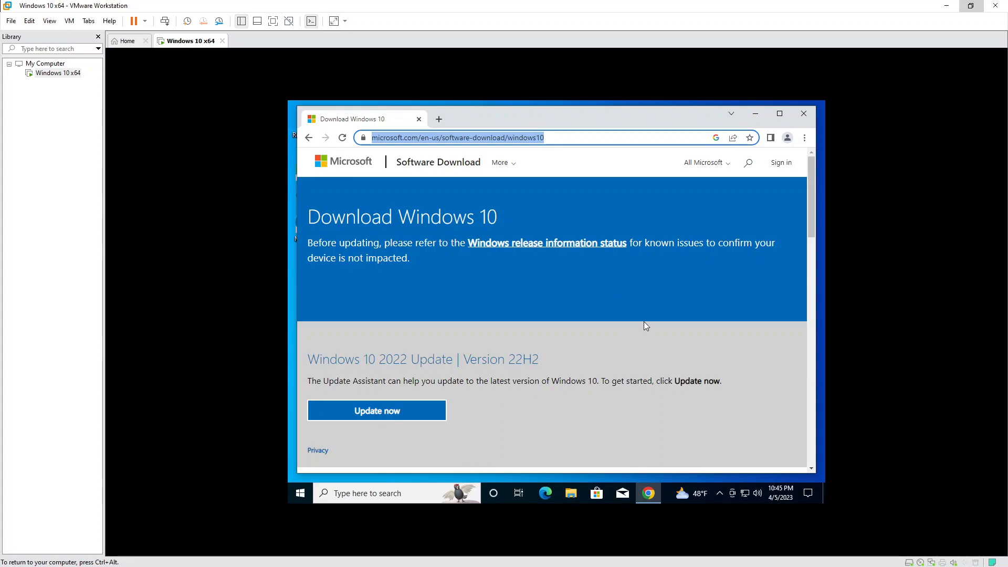
Under 'Create Windows 10 installation media', download the Media Creation Tool.
{"action": "scroll", "coordinate": [644, 321], "scroll_direction": "down", "scroll_amount": 1}
{"action": "scroll", "coordinate": [607, 307], "scroll_direction": "down", "scroll_amount": 1}
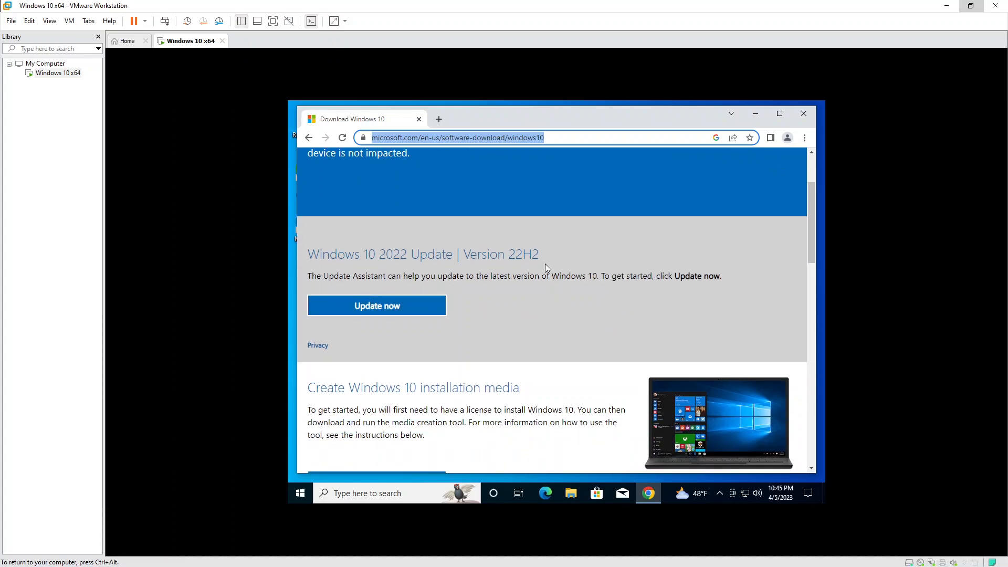
{"action": "scroll", "coordinate": [545, 264], "scroll_direction": "down", "scroll_amount": 2}
{"action": "scroll", "coordinate": [545, 264], "scroll_direction": "up", "scroll_amount": 1}
{"action": "scroll", "coordinate": [545, 263], "scroll_direction": "down", "scroll_amount": 1}
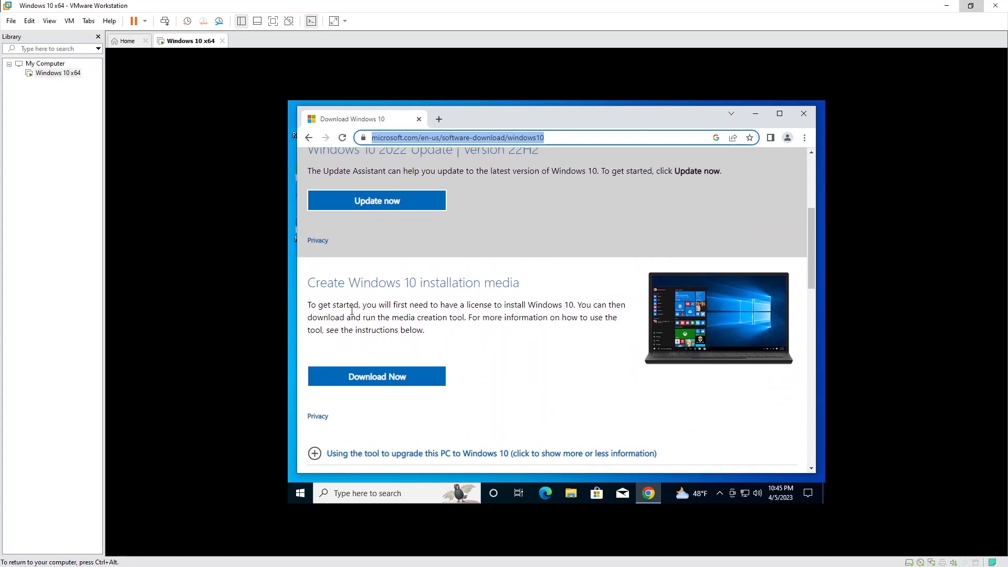
{"action": "left_click_drag", "start_coordinate": [308, 284], "coordinate": [518, 284]}
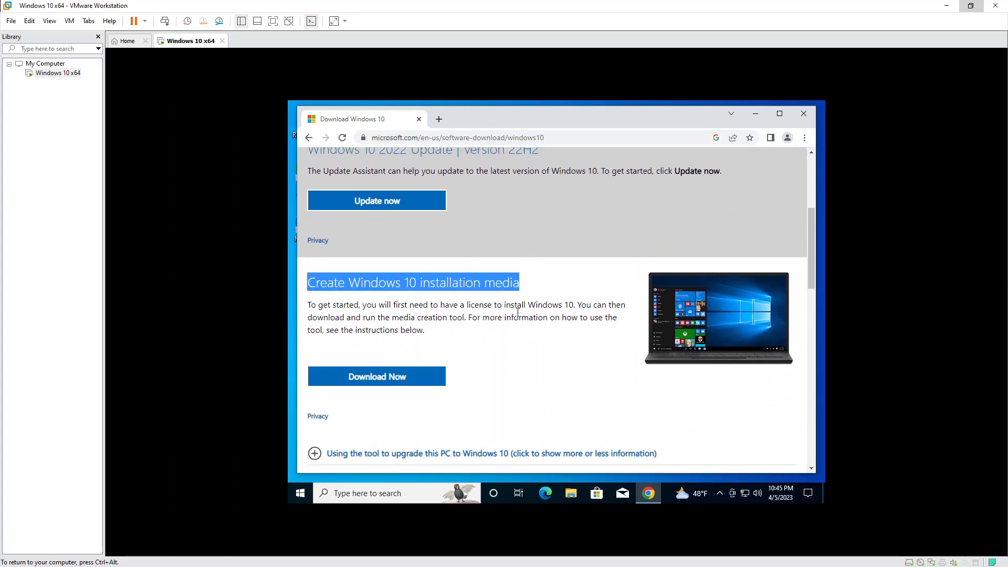
{"action": "left_click", "coordinate": [368, 378]}
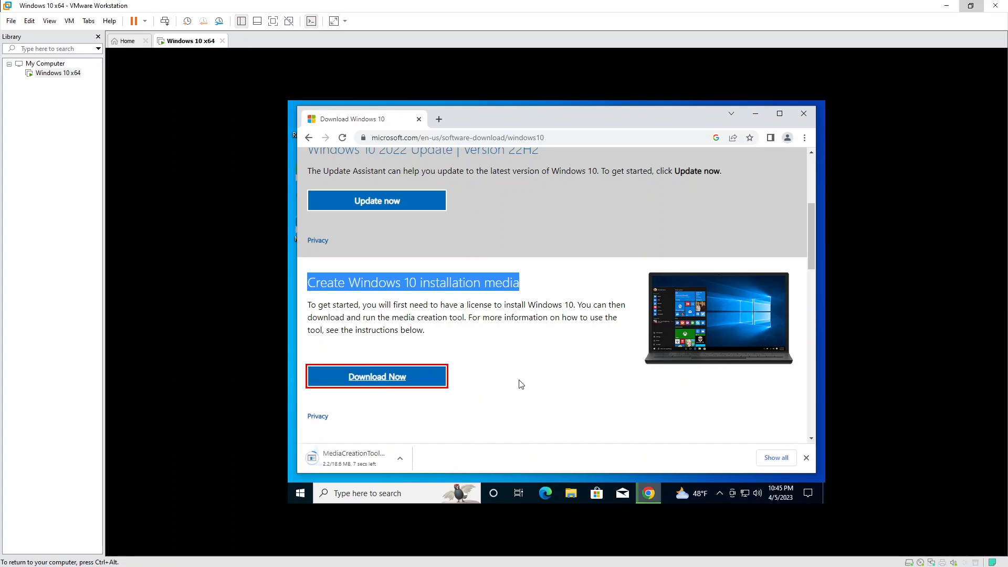
Show all browser downloads and open the folder containing MediaCreationTool22H2.
{"action": "scroll", "coordinate": [517, 383], "scroll_direction": "down", "scroll_amount": 1}
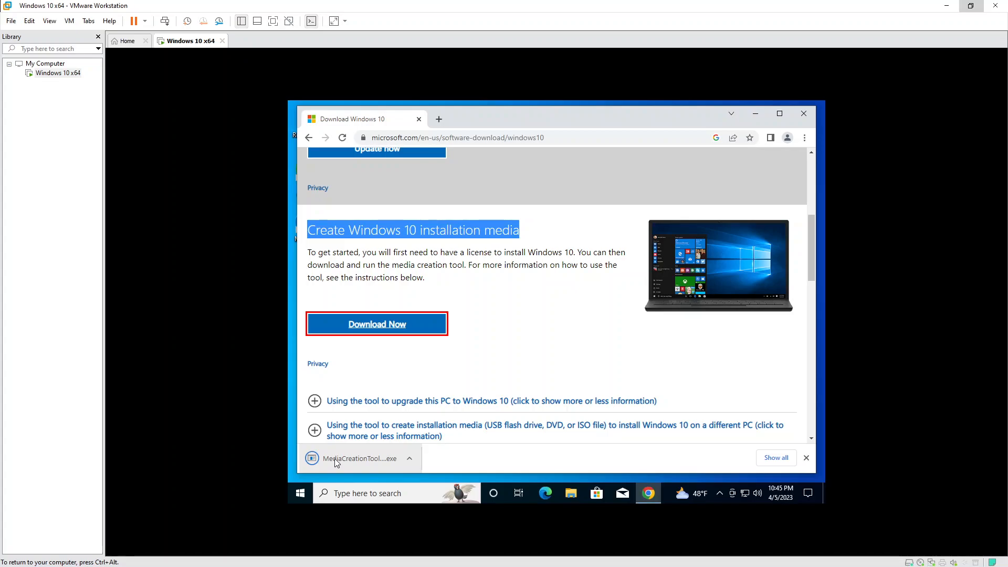
{"action": "left_click", "coordinate": [776, 458]}
{"action": "left_click", "coordinate": [465, 264]}
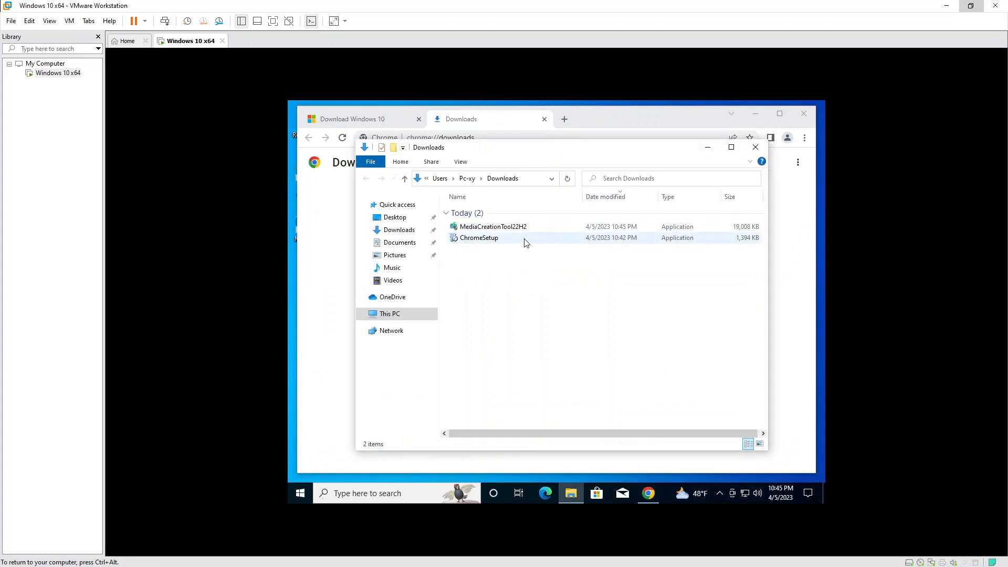
Launch MediaCreationTool22H2, allow it to run, and close the Downloads folder and browser.
{"action": "double_click", "coordinate": [506, 227]}
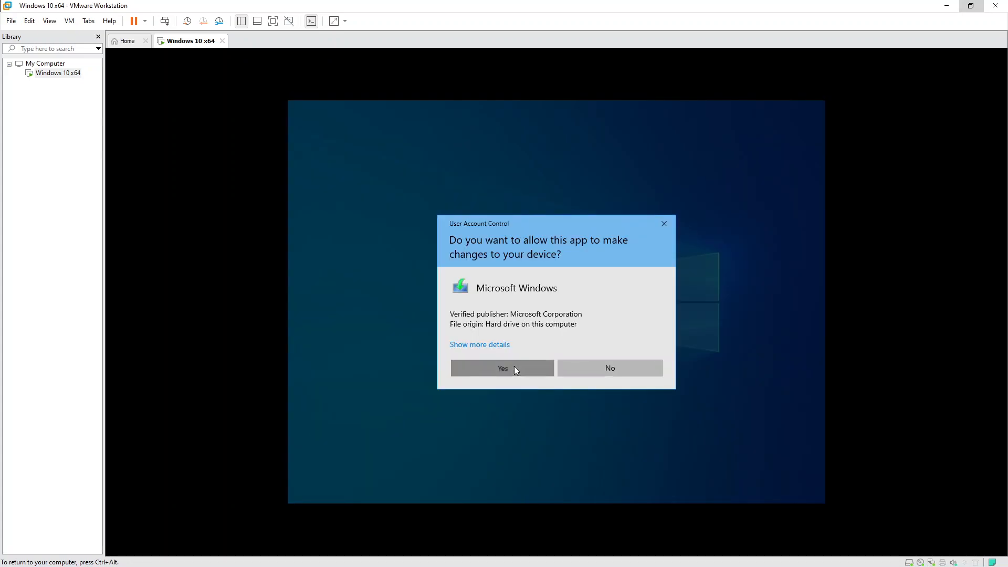
{"action": "left_click", "coordinate": [514, 367]}
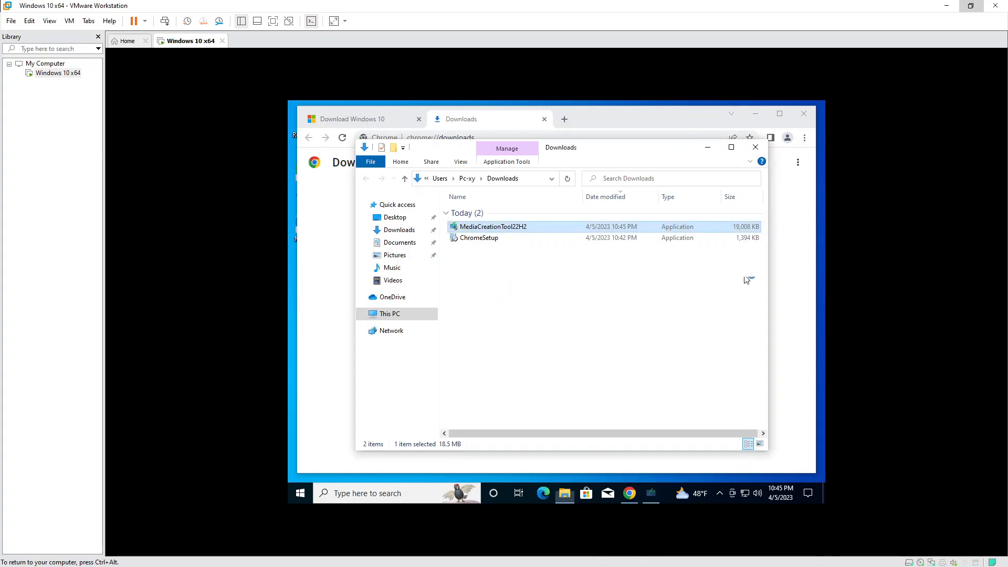
{"action": "left_click", "coordinate": [755, 147]}
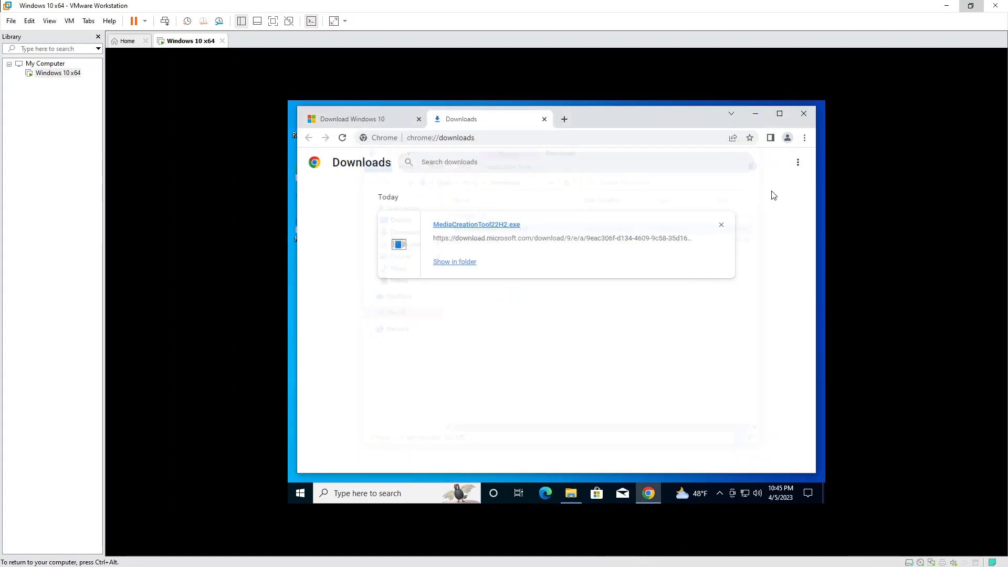
{"action": "left_click", "coordinate": [807, 116]}
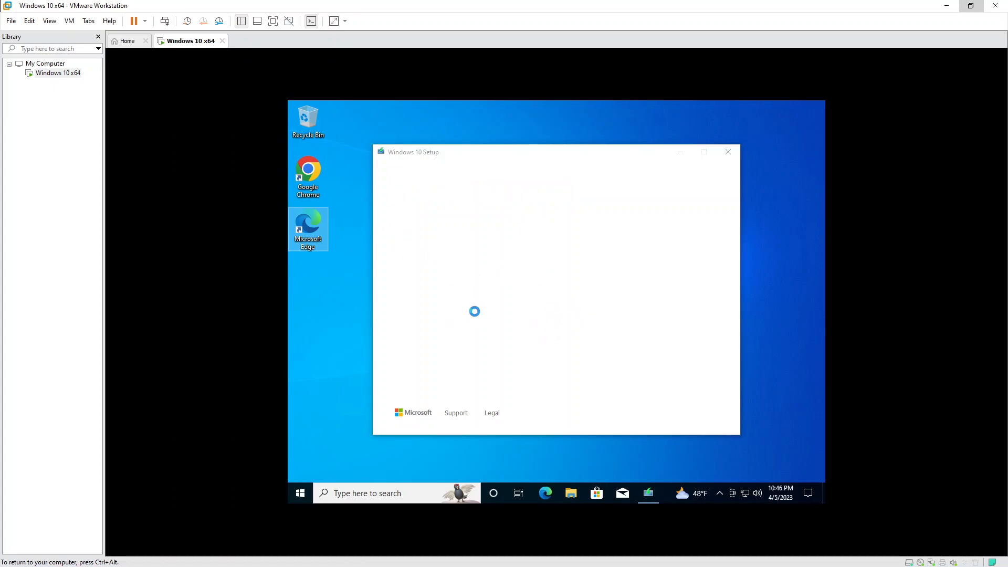
Accept the Windows 10 license terms in Setup.
{"action": "left_click", "coordinate": [700, 417]}
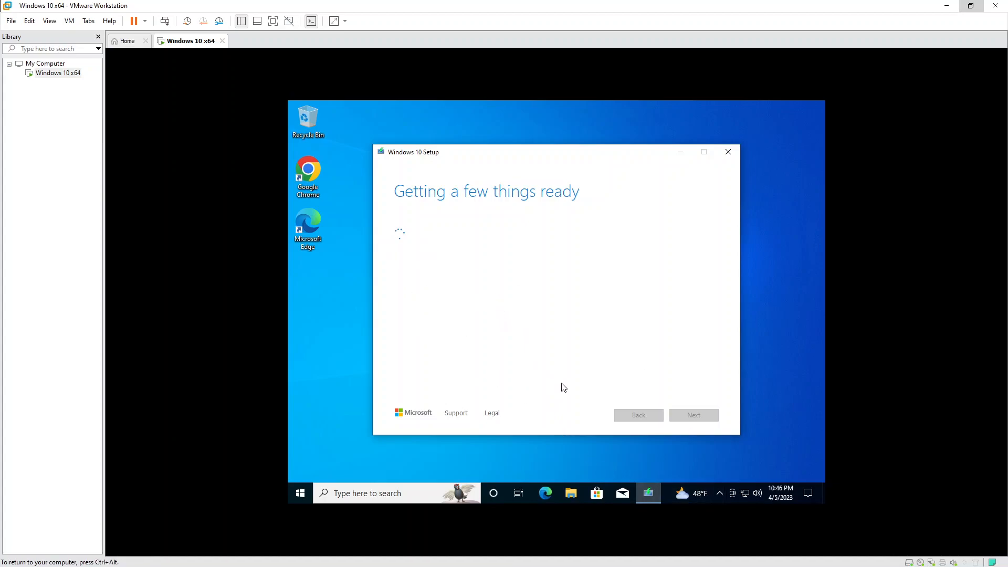
Open File Explorer and bring up the system properties of This PC.
{"action": "left_click", "coordinate": [571, 498]}
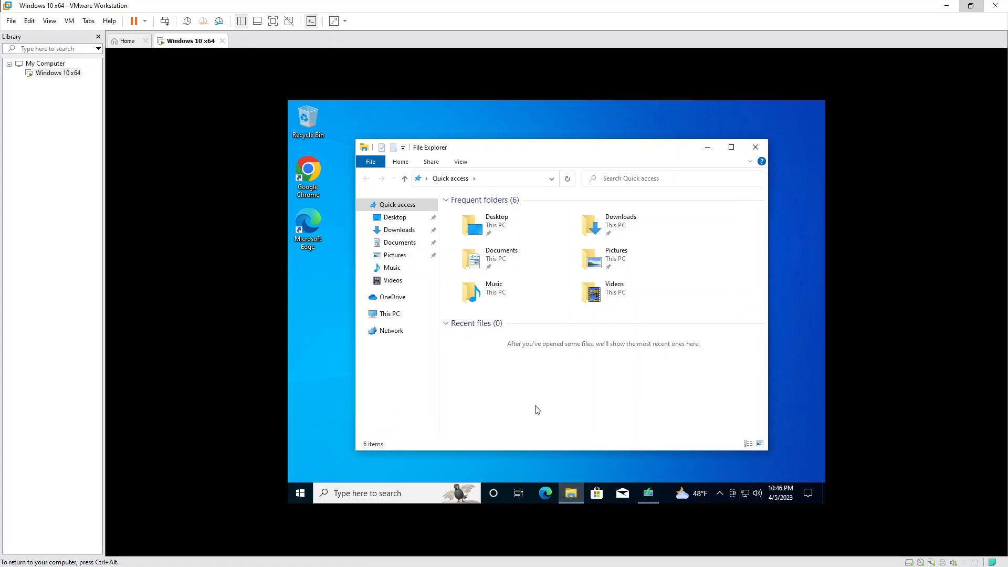
{"action": "right_click", "coordinate": [537, 405]}
{"action": "left_click", "coordinate": [391, 314]}
{"action": "left_click", "coordinate": [390, 314]}
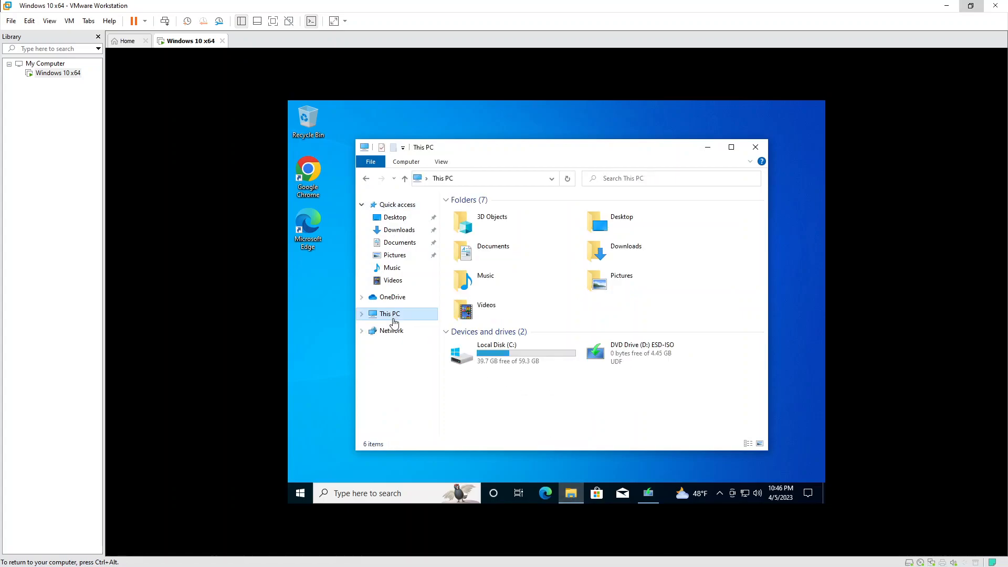
{"action": "right_click", "coordinate": [593, 404]}
{"action": "left_click", "coordinate": [630, 395]}
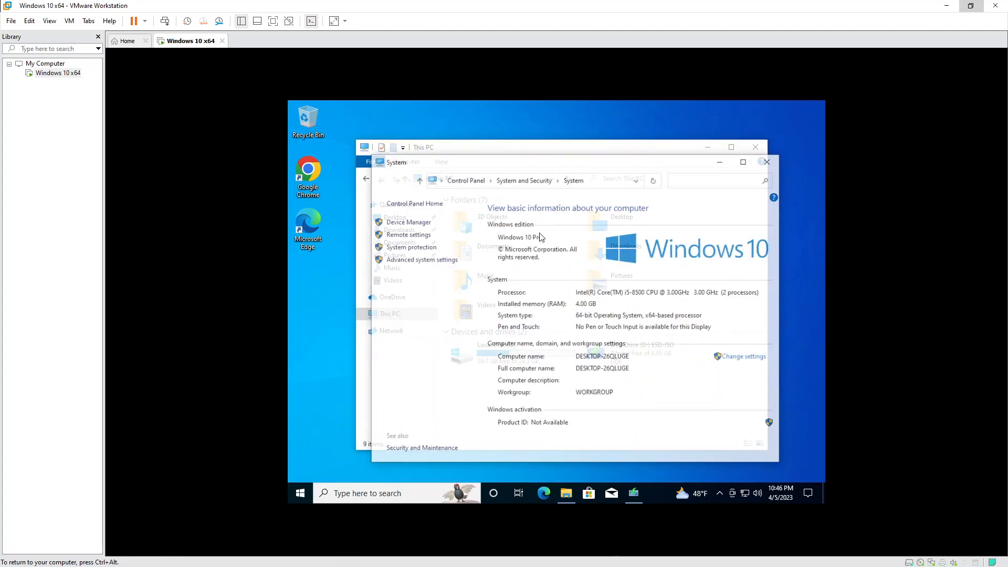
In Device Manager, update the Microsoft Basic Display Adapter driver via a Windows Update check.
{"action": "left_click", "coordinate": [404, 223]}
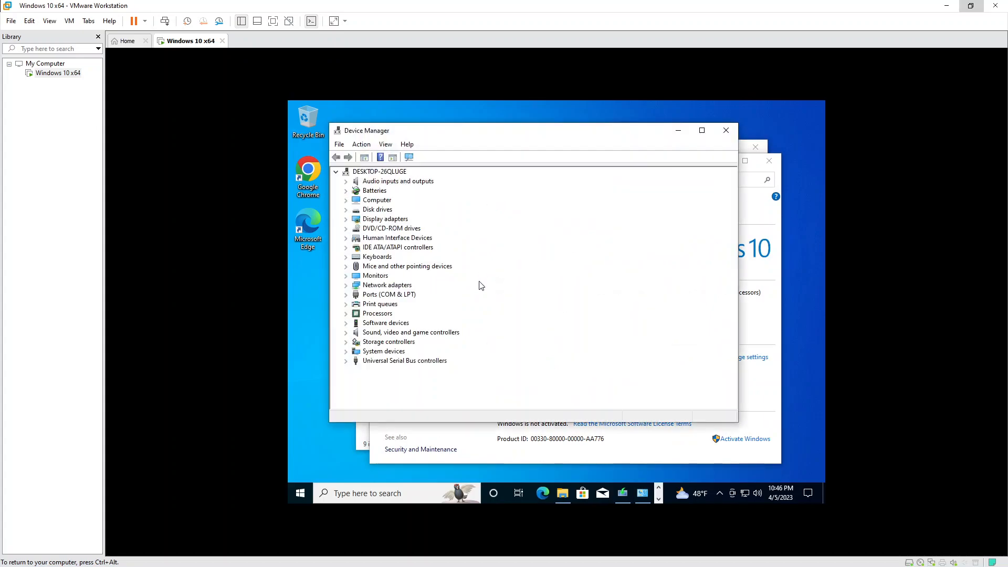
{"action": "left_click", "coordinate": [346, 210]}
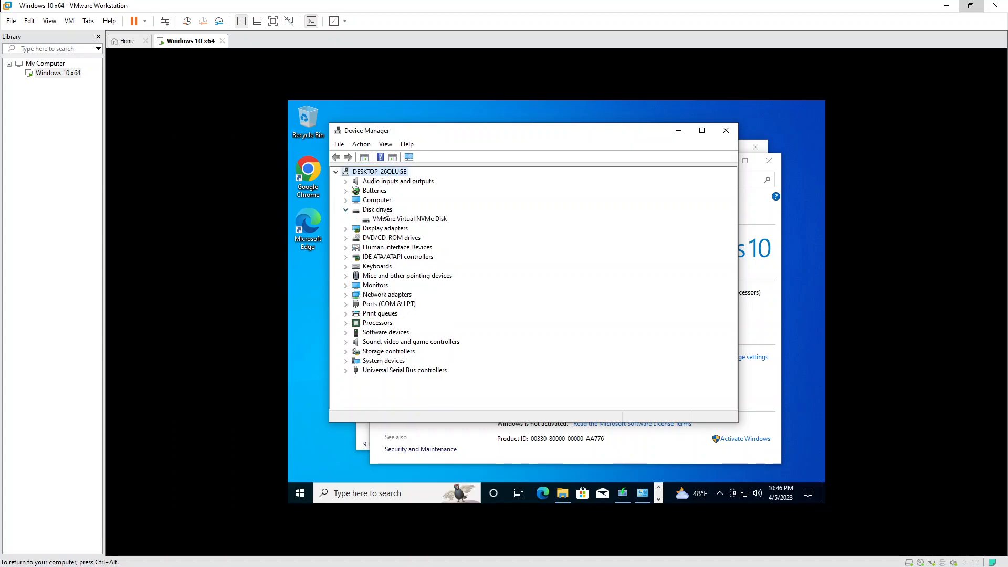
{"action": "left_click", "coordinate": [346, 210]}
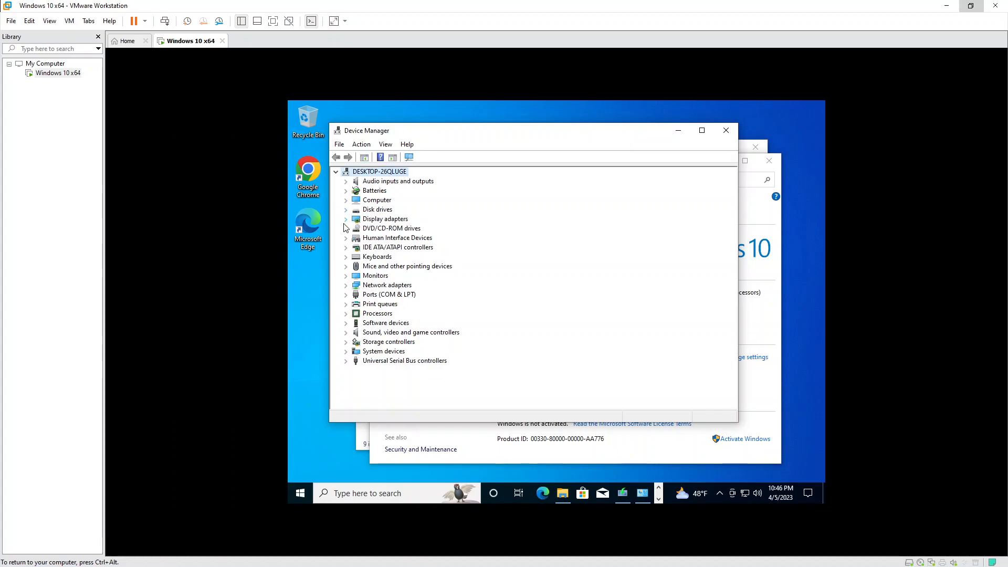
{"action": "left_click", "coordinate": [346, 220]}
{"action": "right_click", "coordinate": [389, 229]}
{"action": "left_click", "coordinate": [412, 235]}
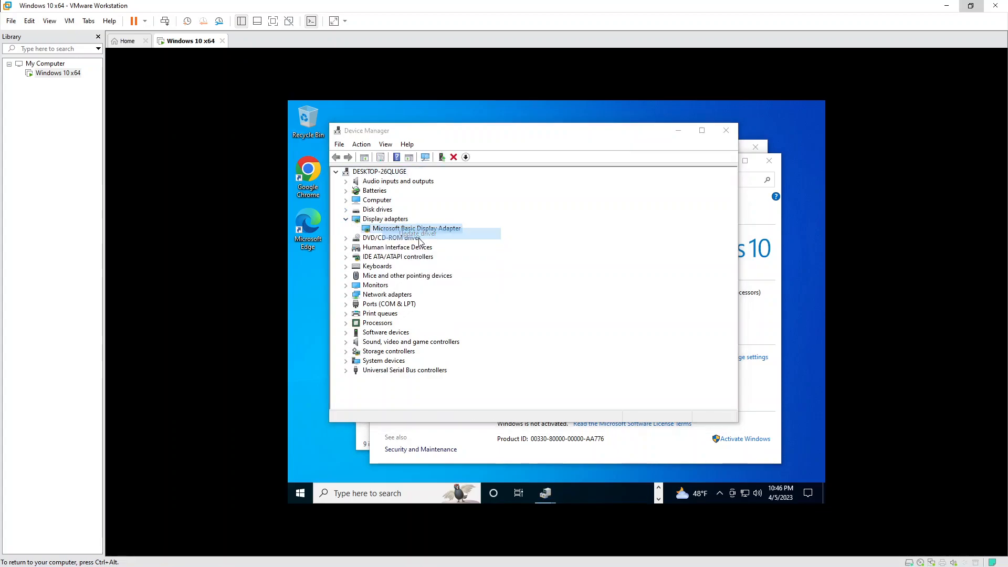
{"action": "left_click", "coordinate": [506, 273]}
{"action": "left_click", "coordinate": [499, 340]}
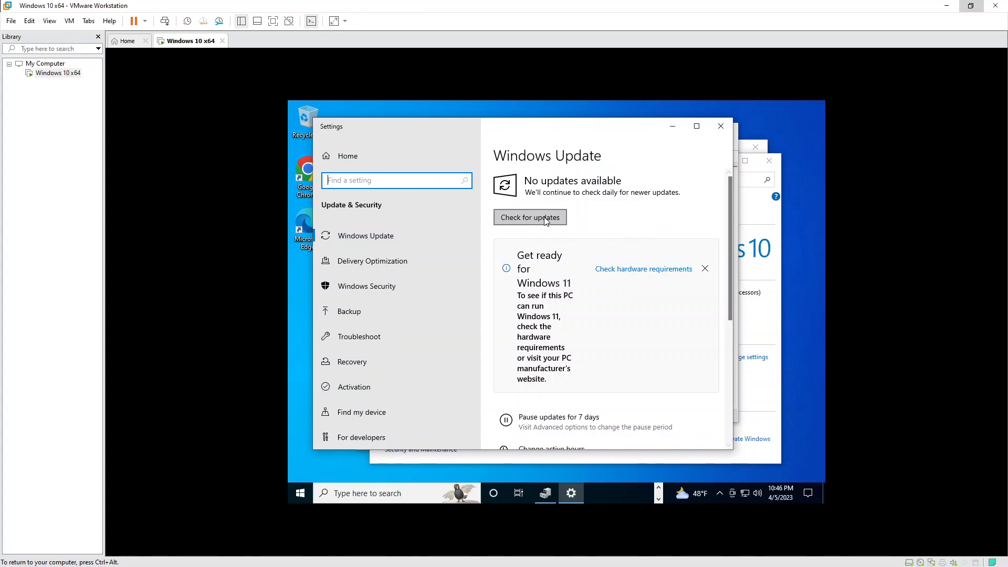
{"action": "left_click", "coordinate": [546, 220]}
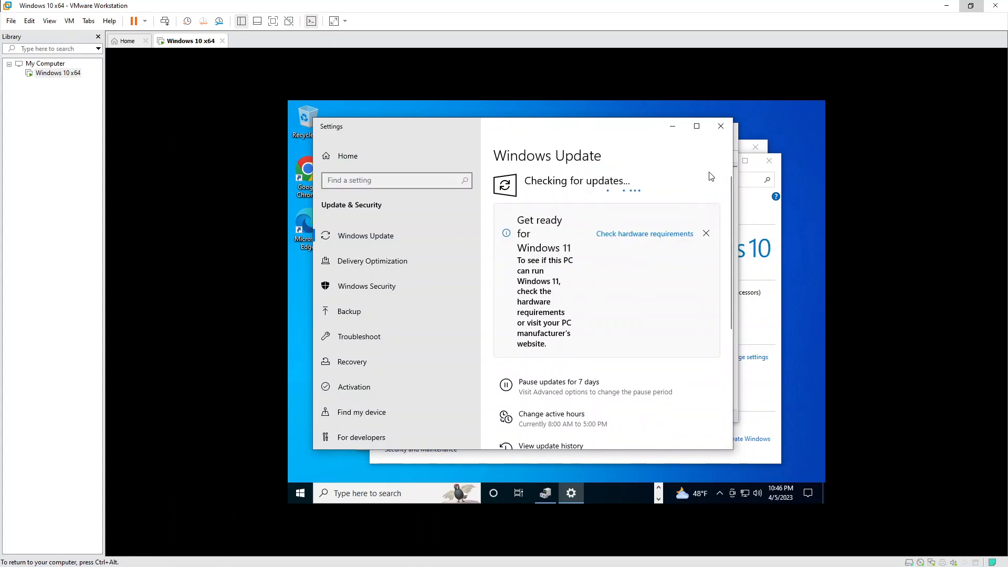
Minimize the update settings and Device Manager windows and close System information.
{"action": "left_click", "coordinate": [673, 126]}
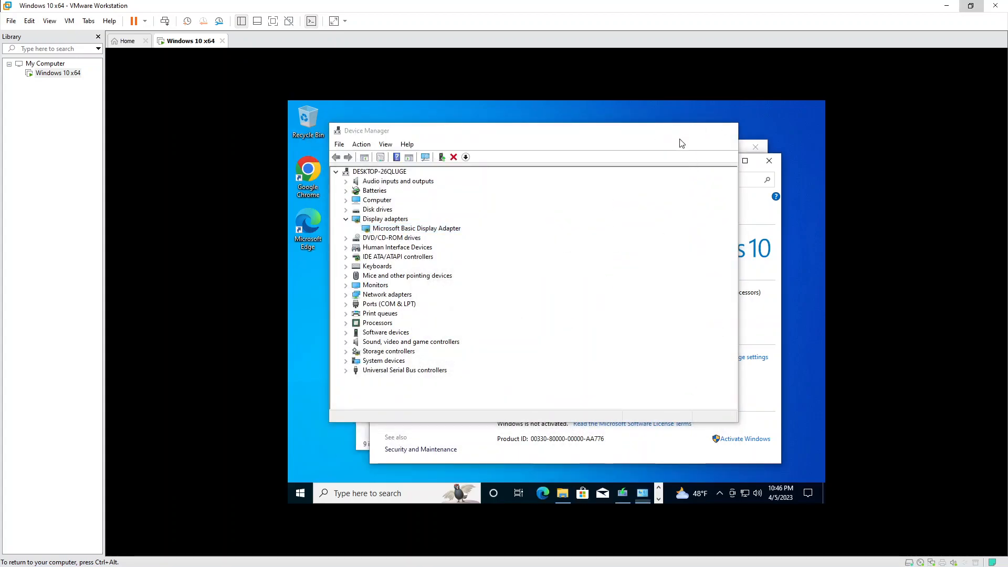
{"action": "left_click", "coordinate": [680, 136]}
{"action": "left_click", "coordinate": [768, 163]}
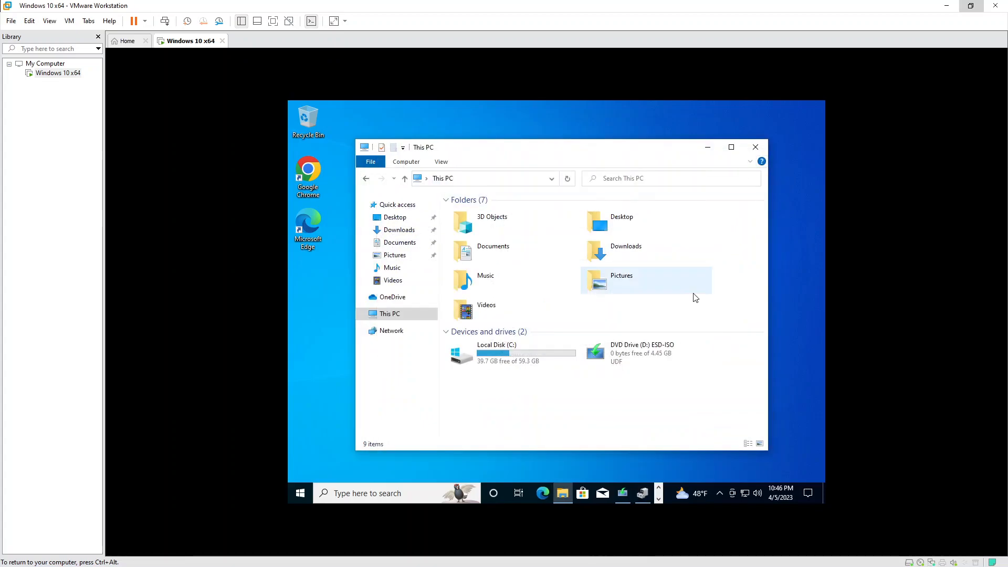
Choose to create installation media for another PC with the recommended language and edition.
{"action": "left_click", "coordinate": [755, 147]}
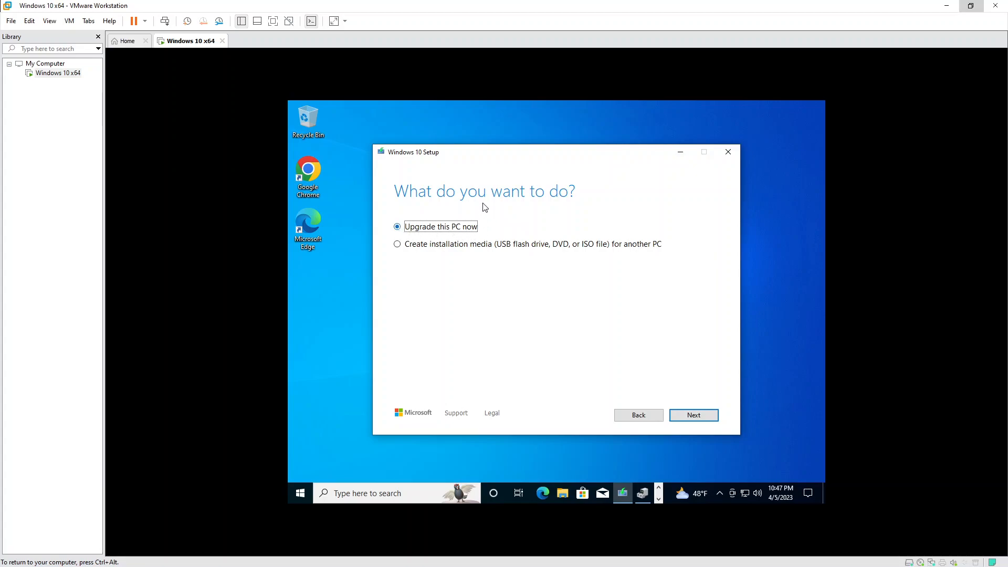
{"action": "left_click", "coordinate": [441, 248]}
{"action": "left_click", "coordinate": [699, 418]}
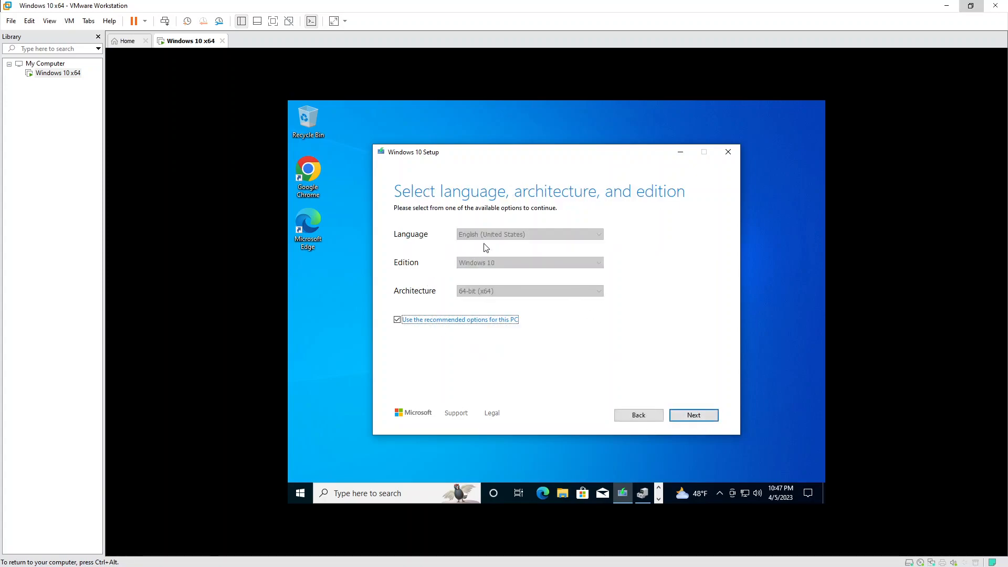
{"action": "left_click", "coordinate": [699, 418]}
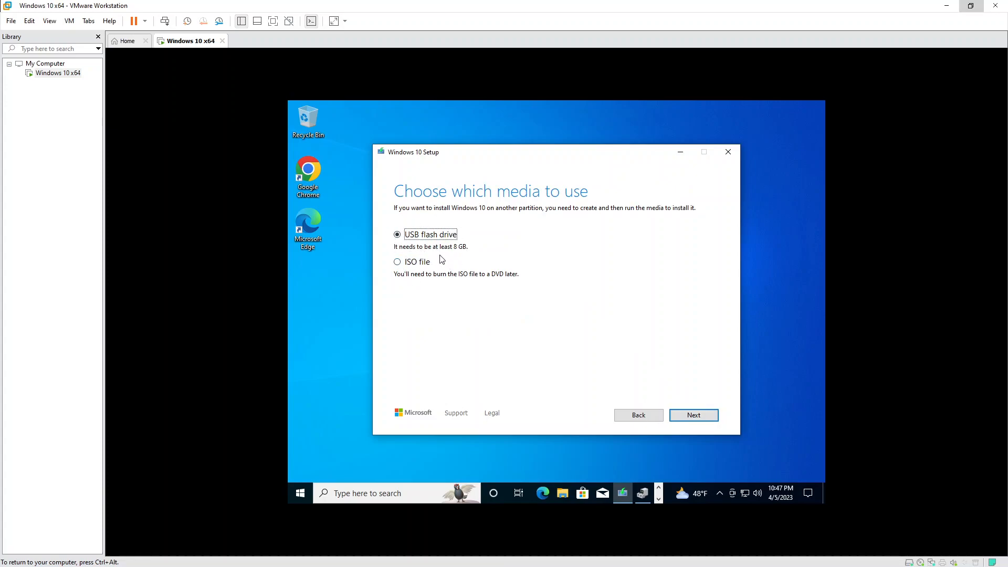
Select ISO file as the media and save it to the Downloads folder.
{"action": "left_click", "coordinate": [418, 262]}
{"action": "left_click", "coordinate": [706, 412]}
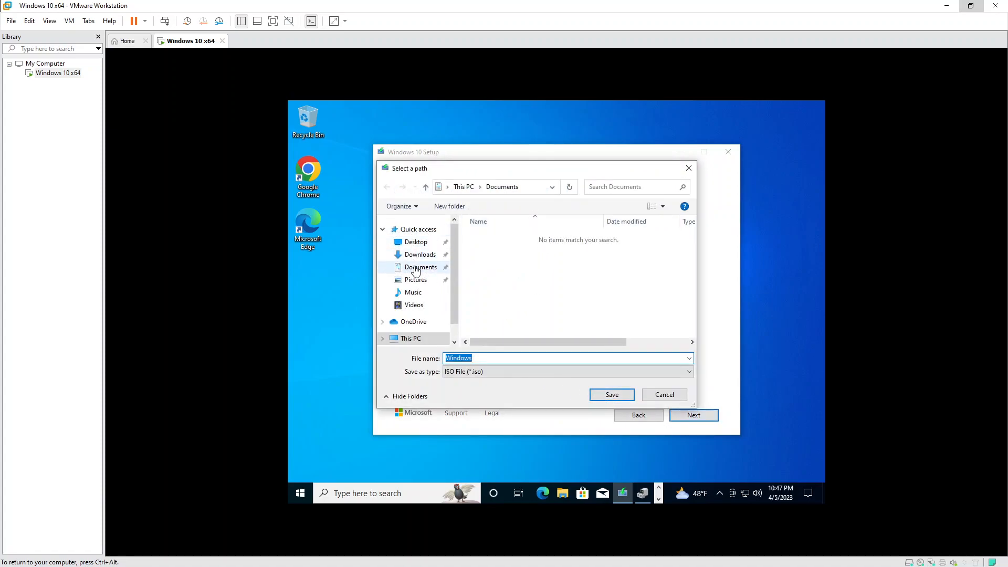
{"action": "left_click", "coordinate": [418, 256]}
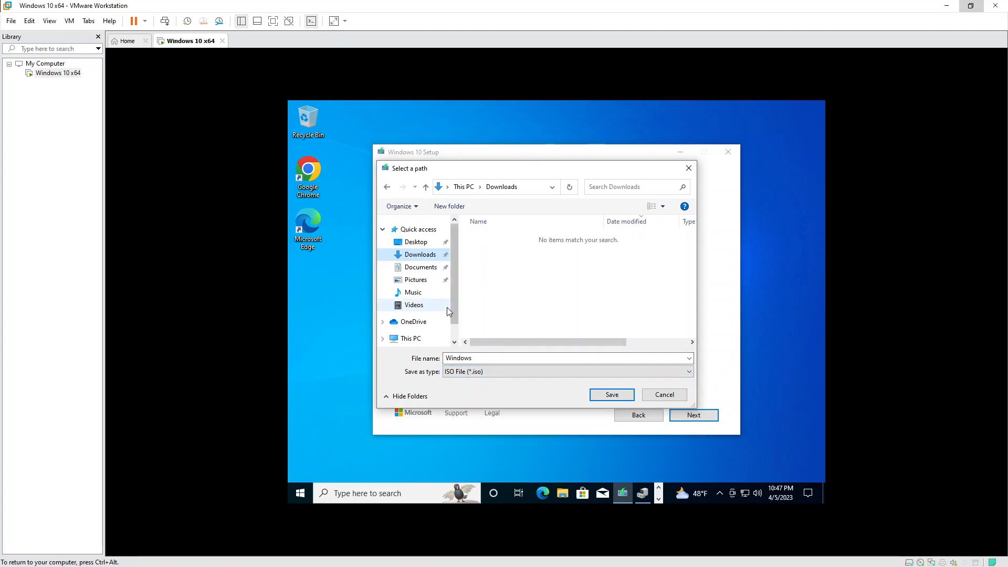
{"action": "left_click_drag", "start_coordinate": [453, 271], "coordinate": [459, 283]}
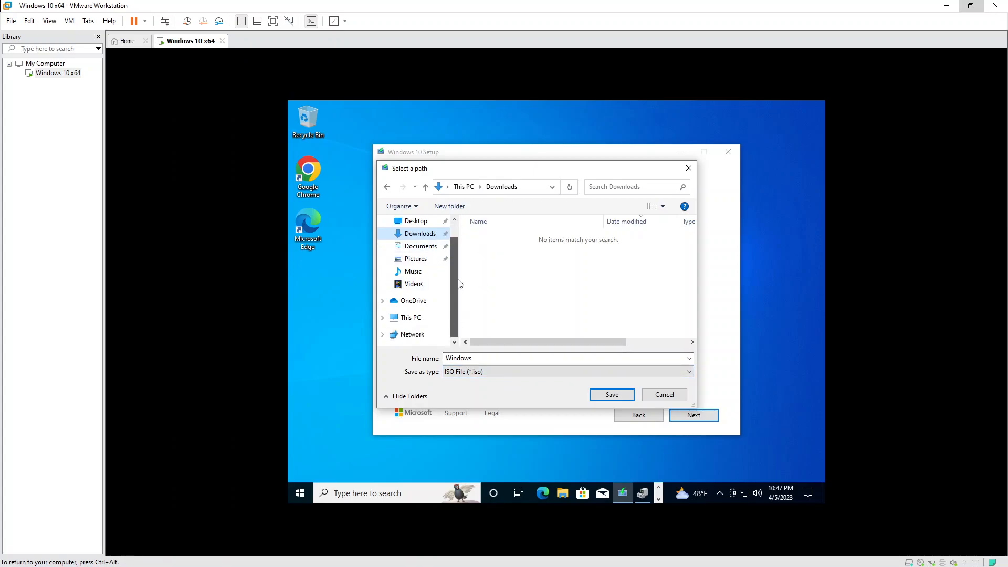
{"action": "left_click", "coordinate": [610, 395]}
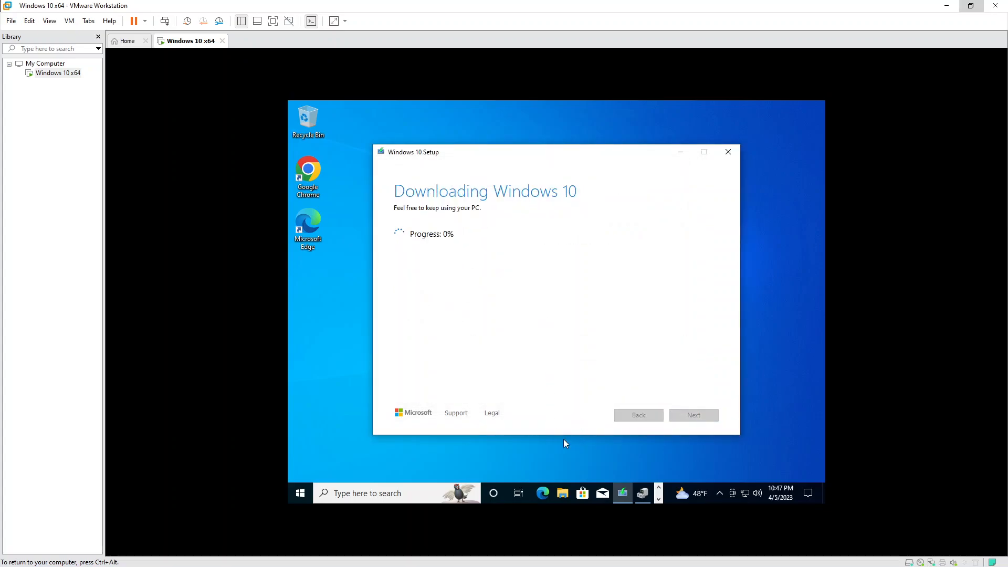
{"action": "left_click", "coordinate": [562, 493]}
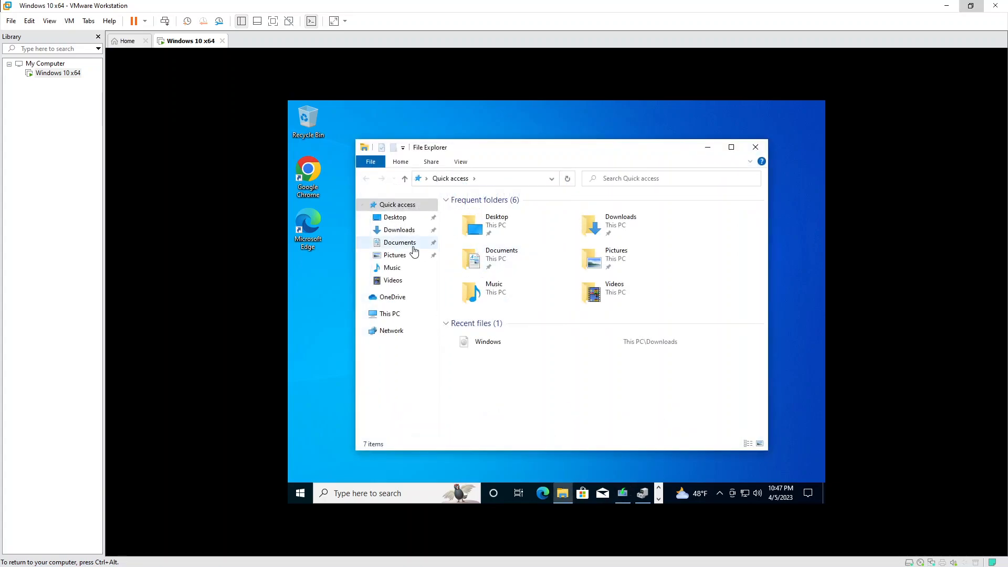
{"action": "left_click", "coordinate": [398, 230]}
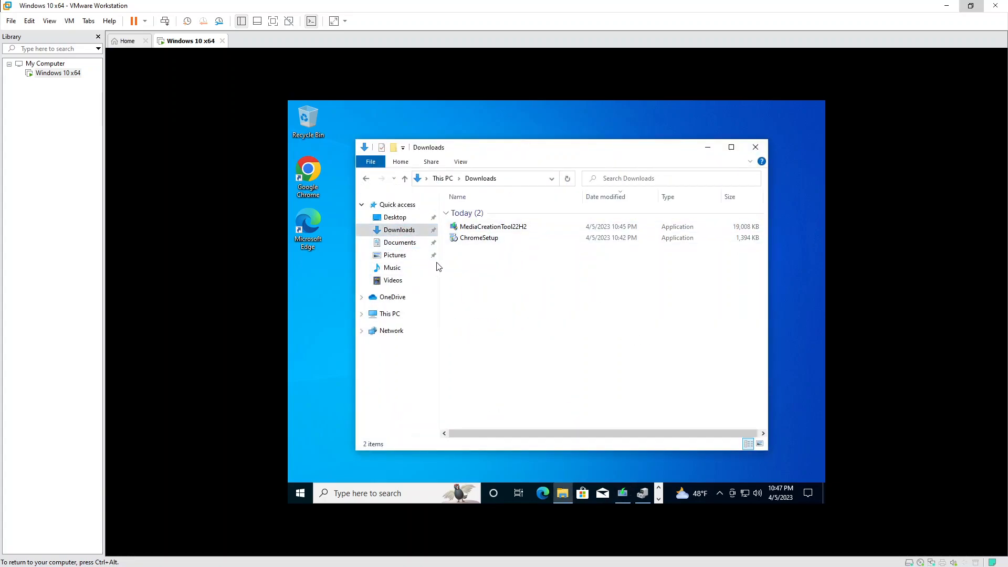
{"action": "left_click", "coordinate": [399, 243]}
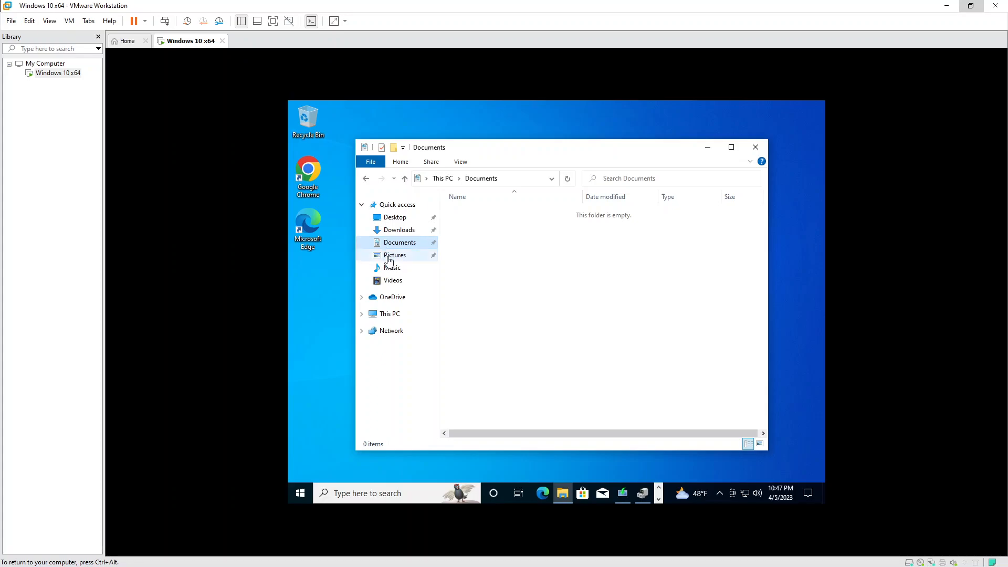
{"action": "left_click", "coordinate": [389, 256]}
{"action": "left_click", "coordinate": [400, 229]}
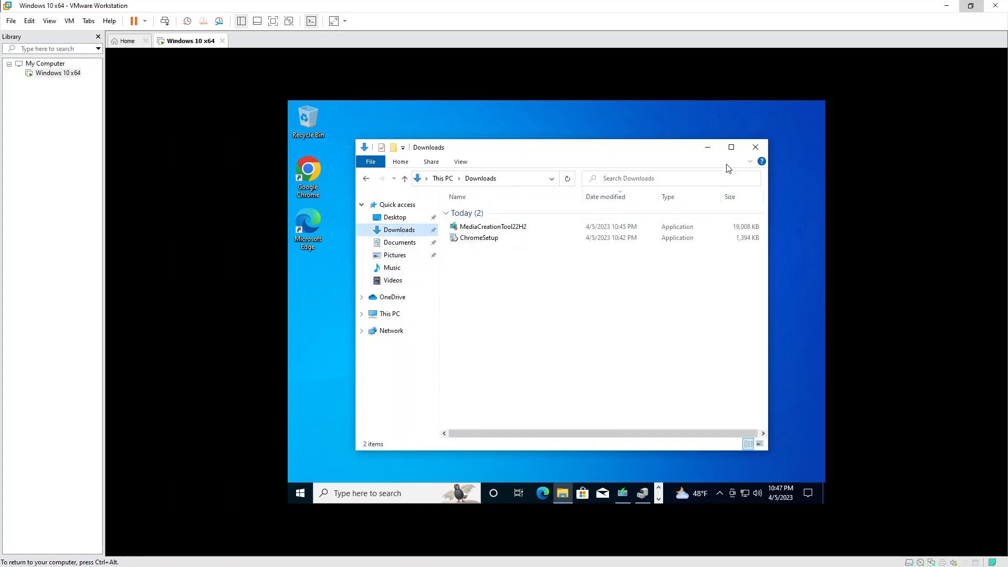
{"action": "left_click", "coordinate": [708, 147]}
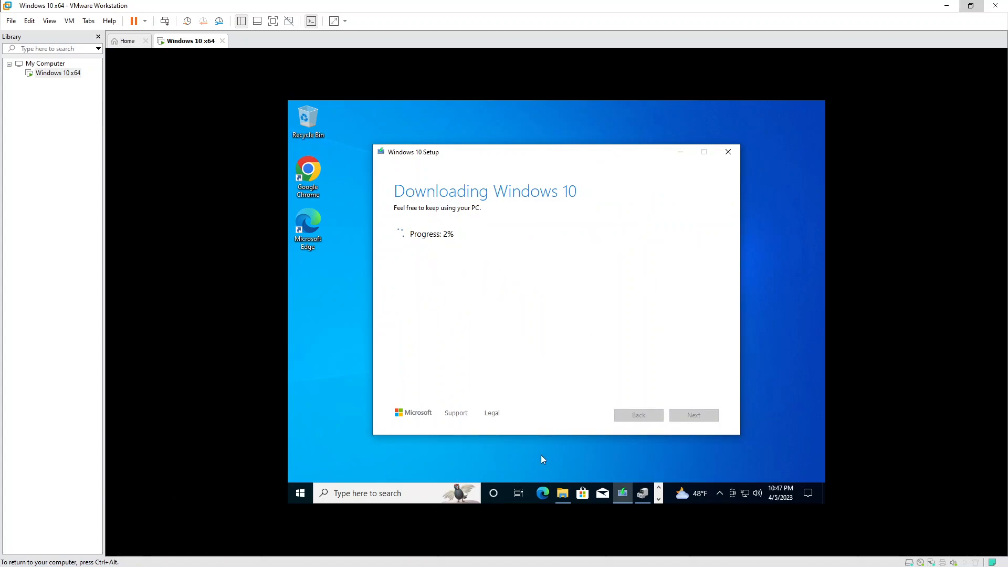
{"action": "left_click", "coordinate": [733, 153]}
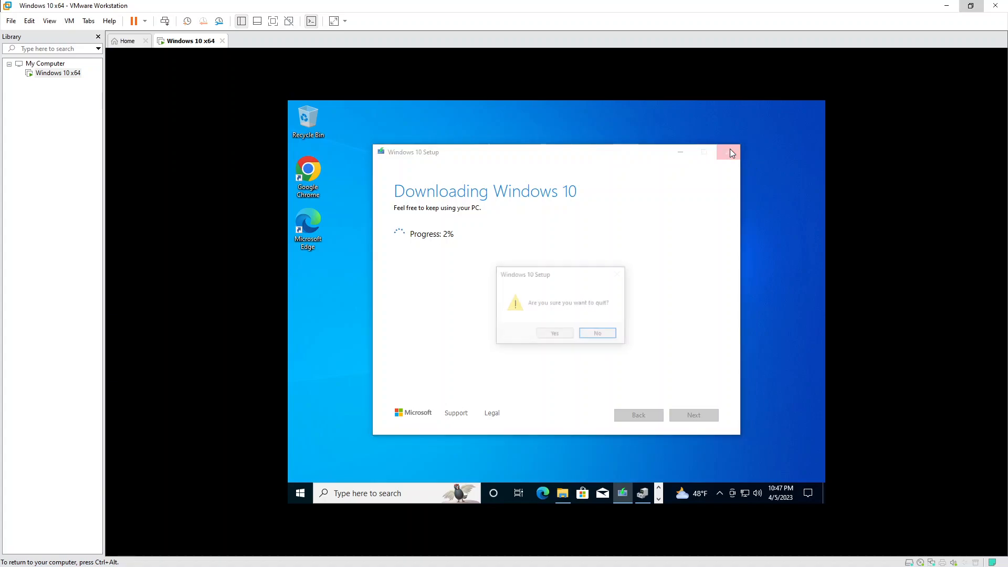
{"action": "left_click", "coordinate": [556, 337]}
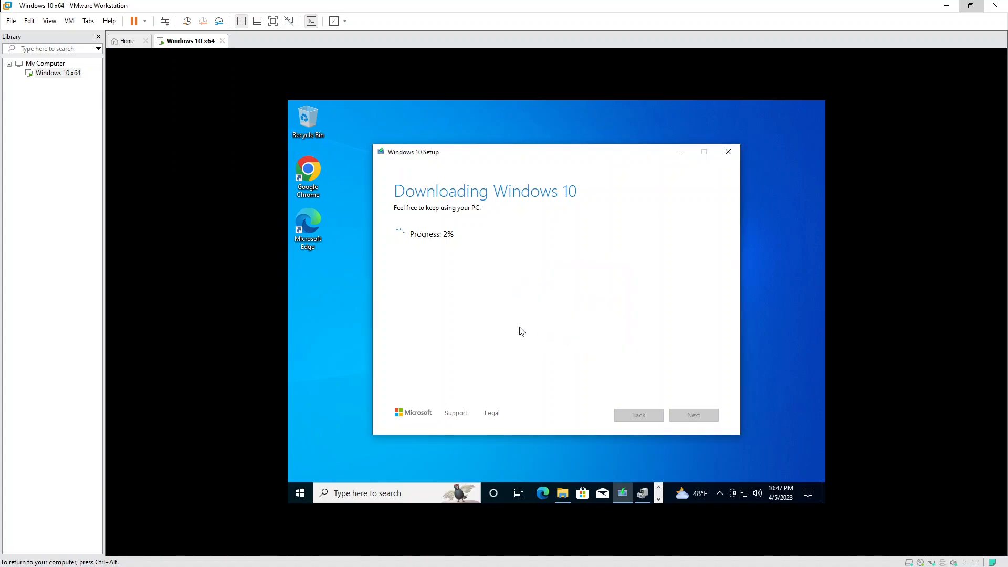